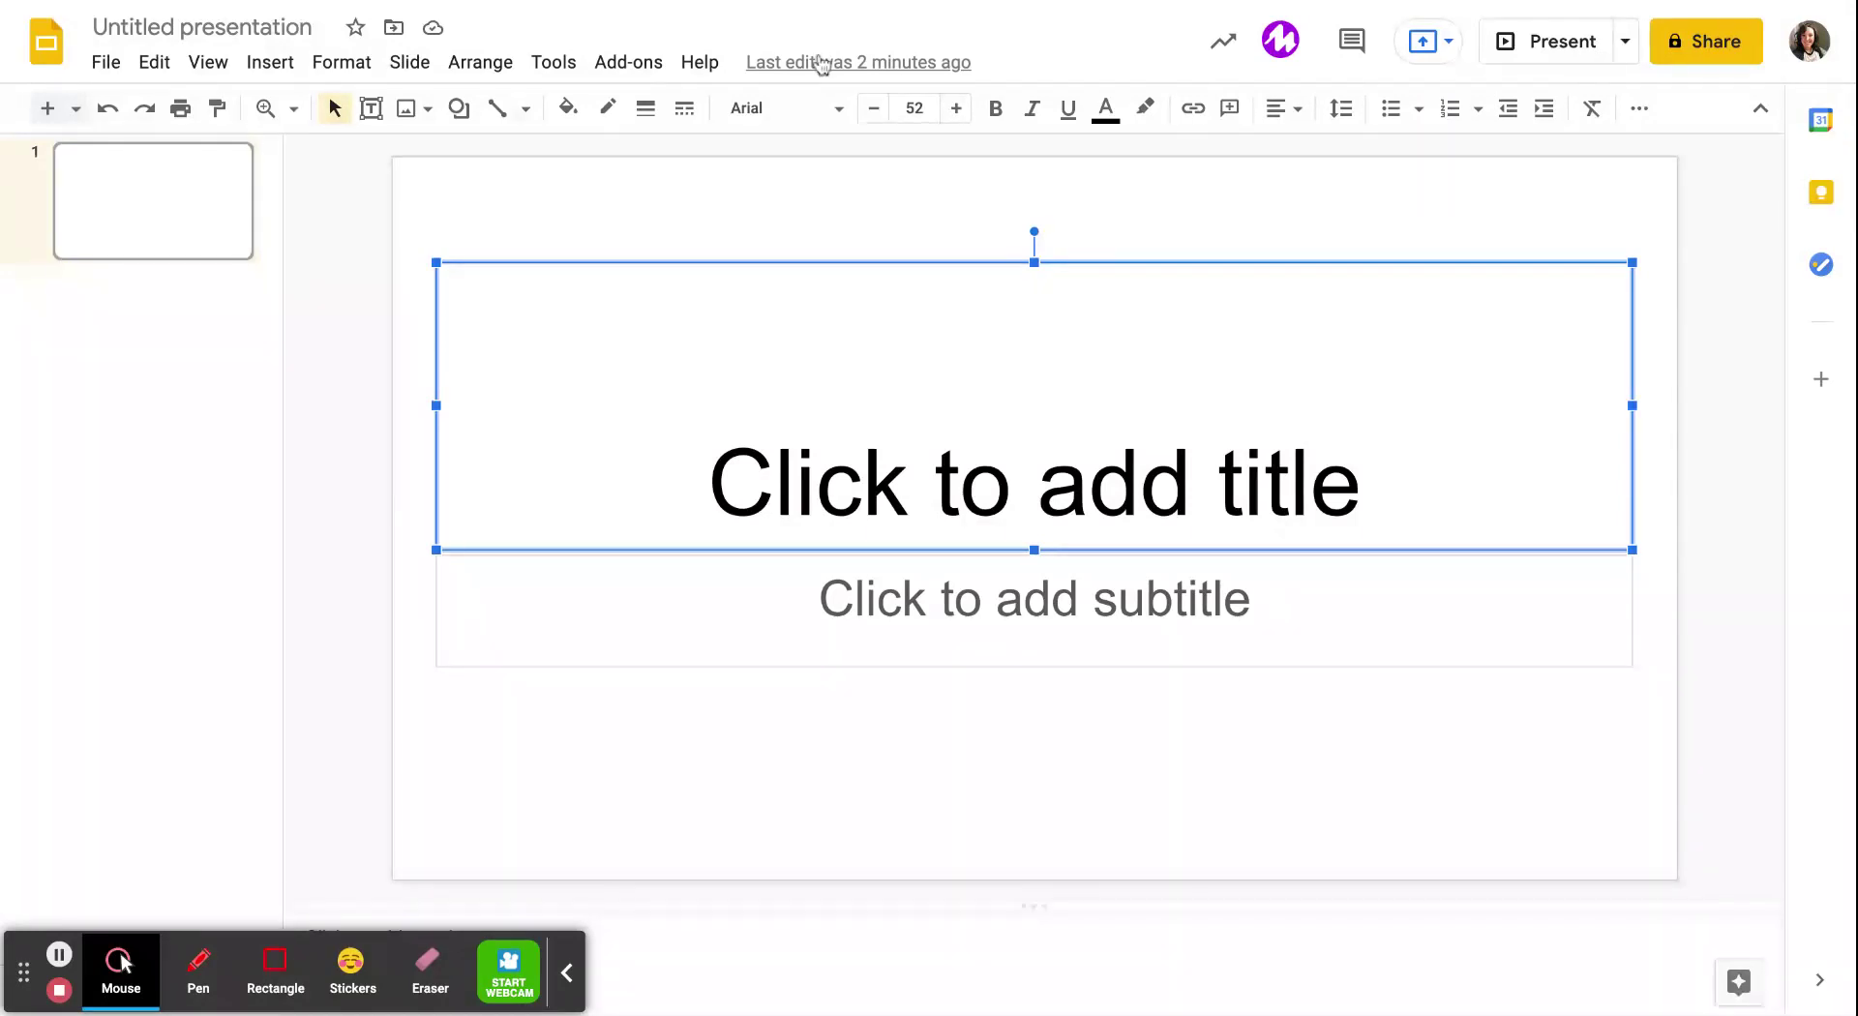
Step: Switch the first slide to the Blank layout, removing its title and subtitle placeholders
left_click(745, 182)
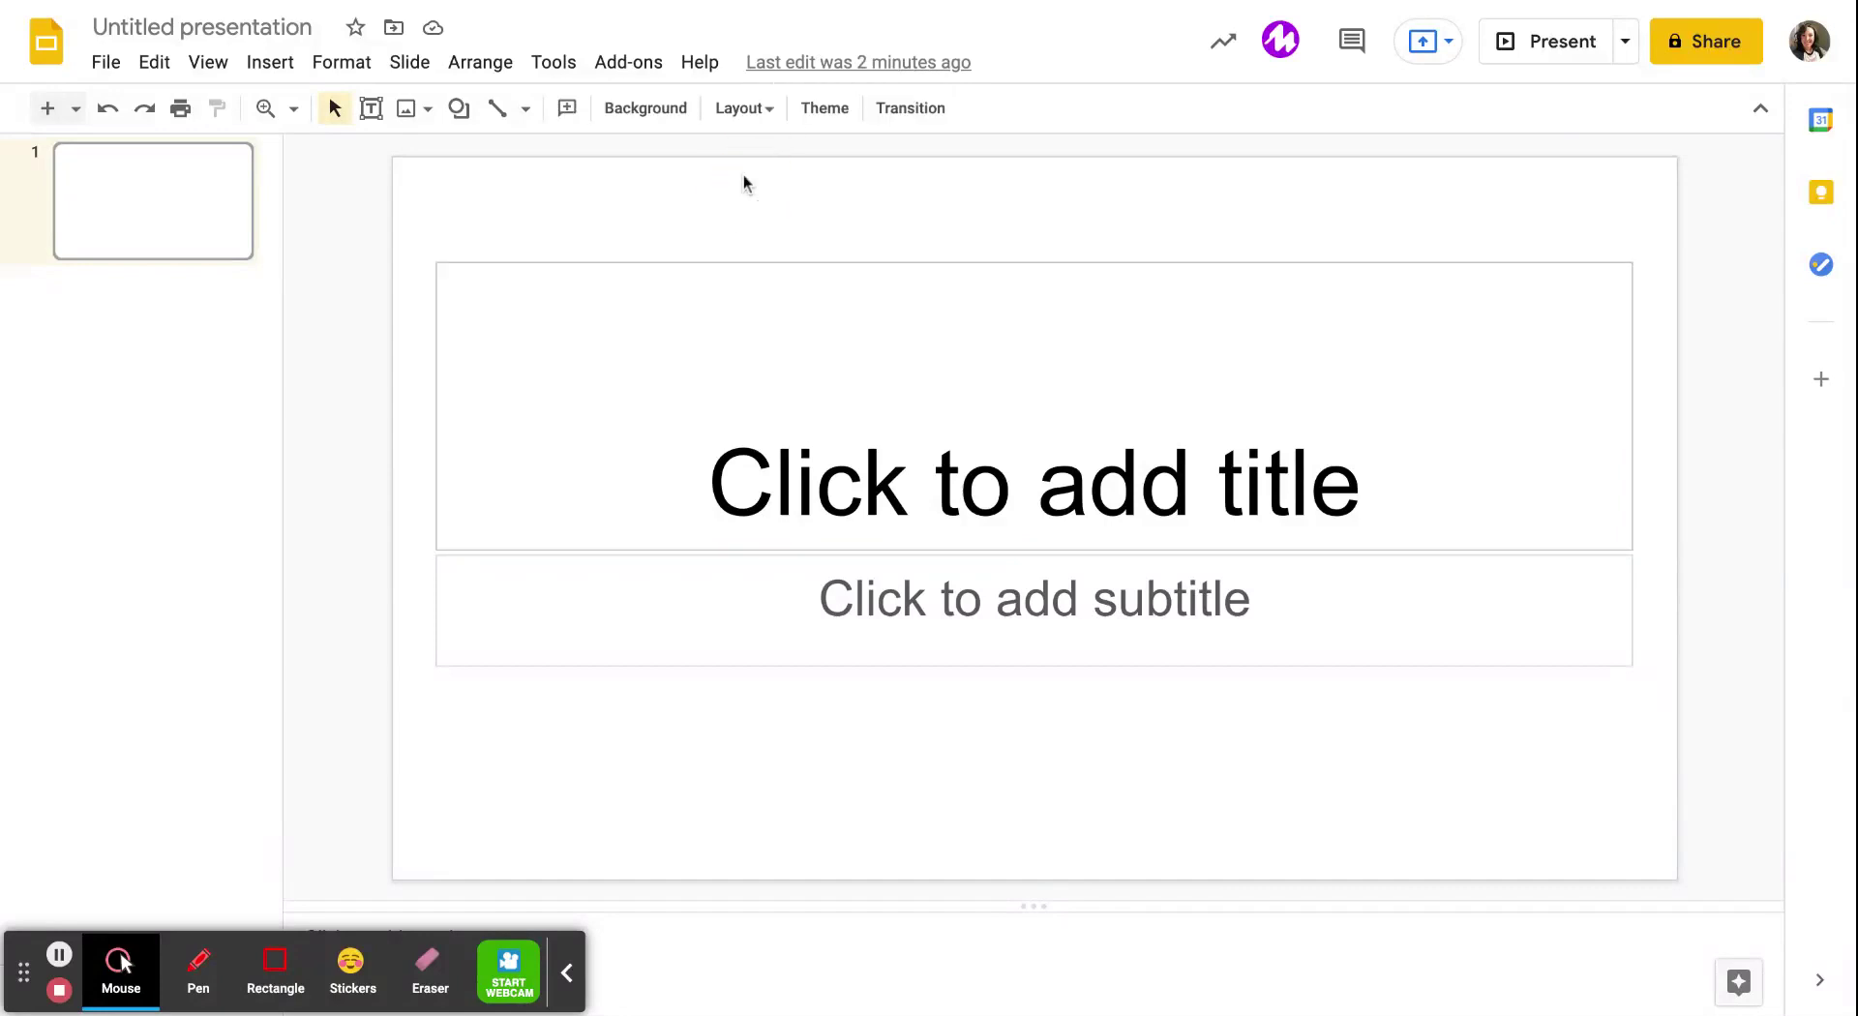
left_click(745, 108)
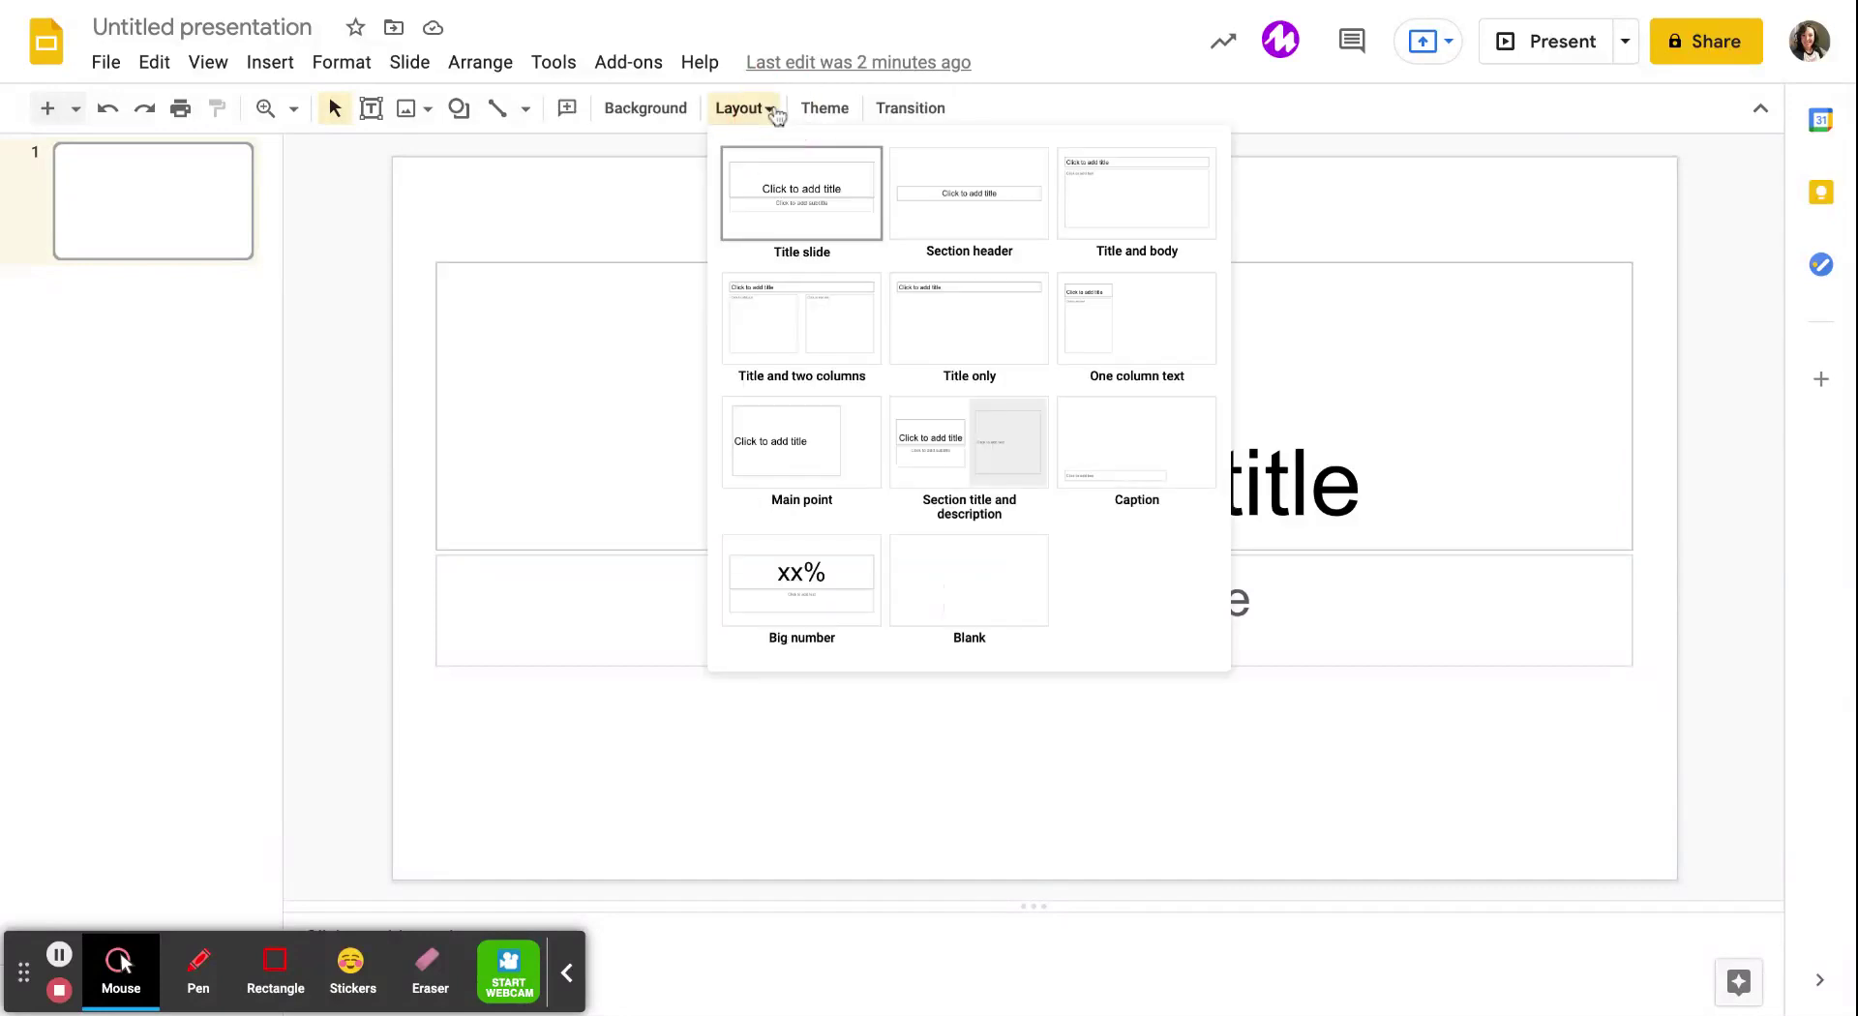
left_click(987, 608)
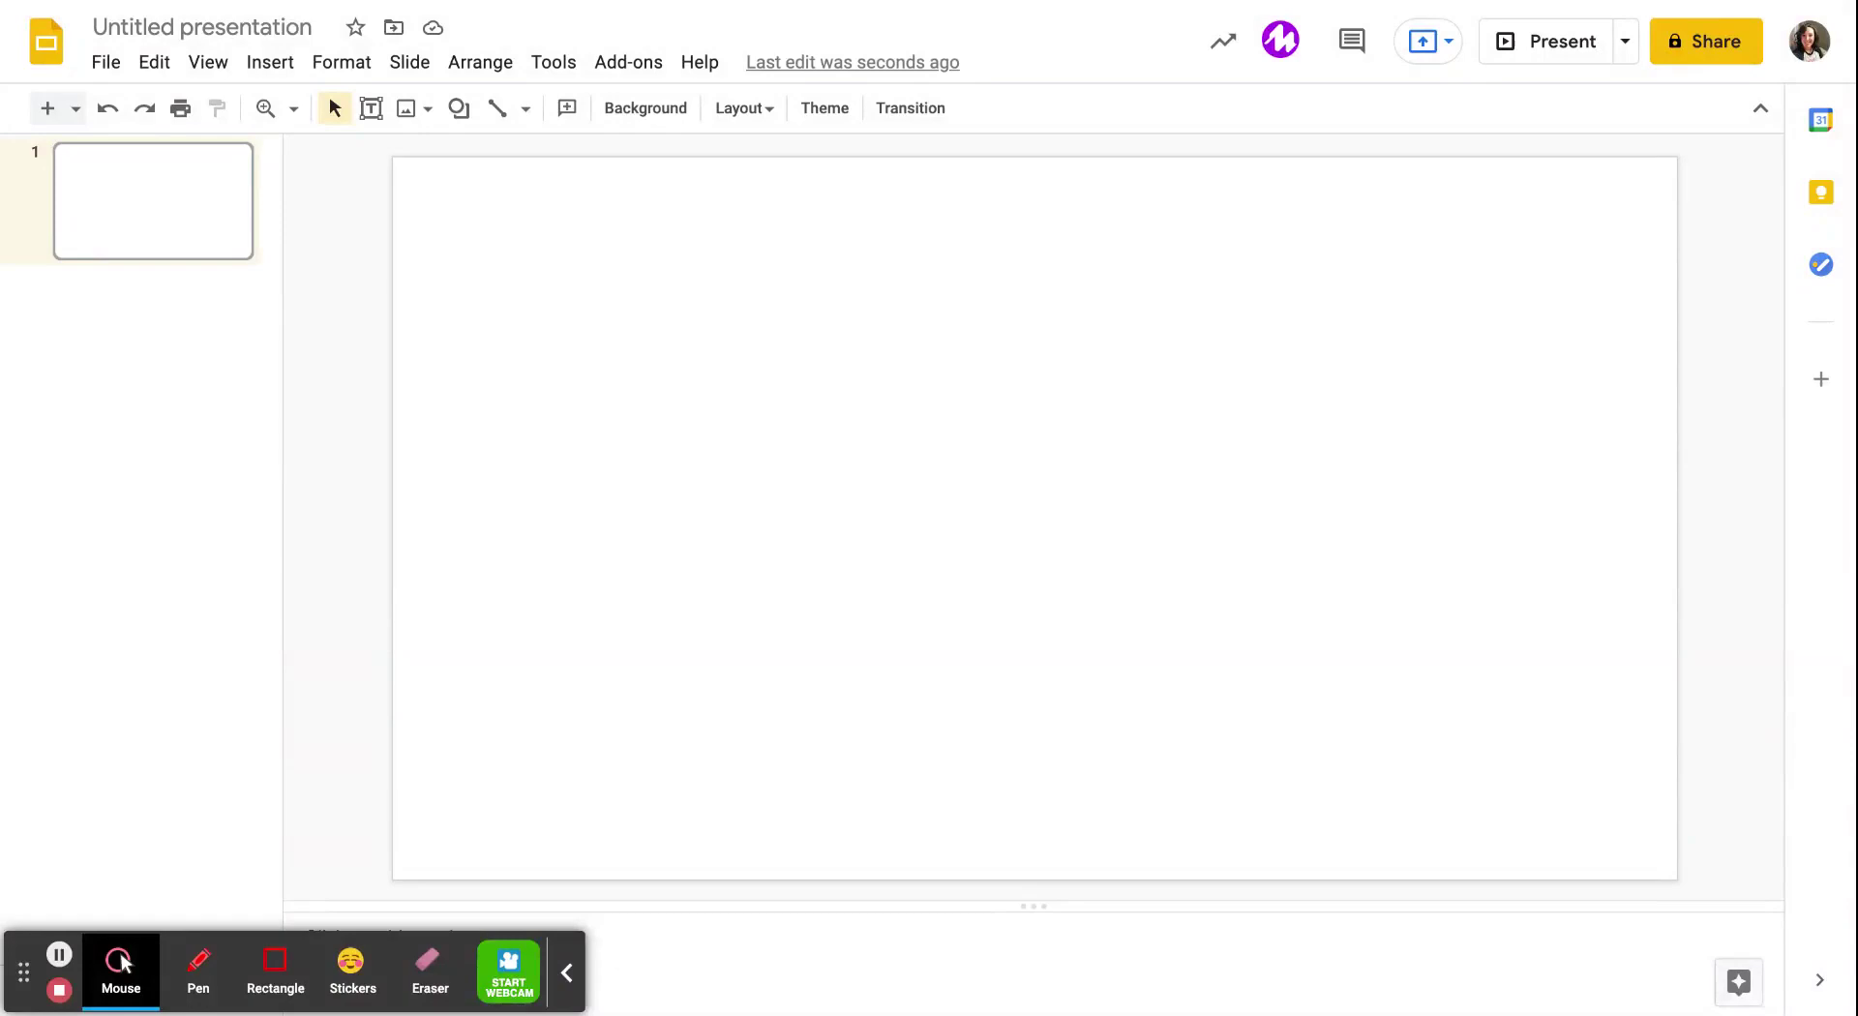
Step: Bring up the custom gradient editor for the slide background, skipping the image option
left_click(650, 112)
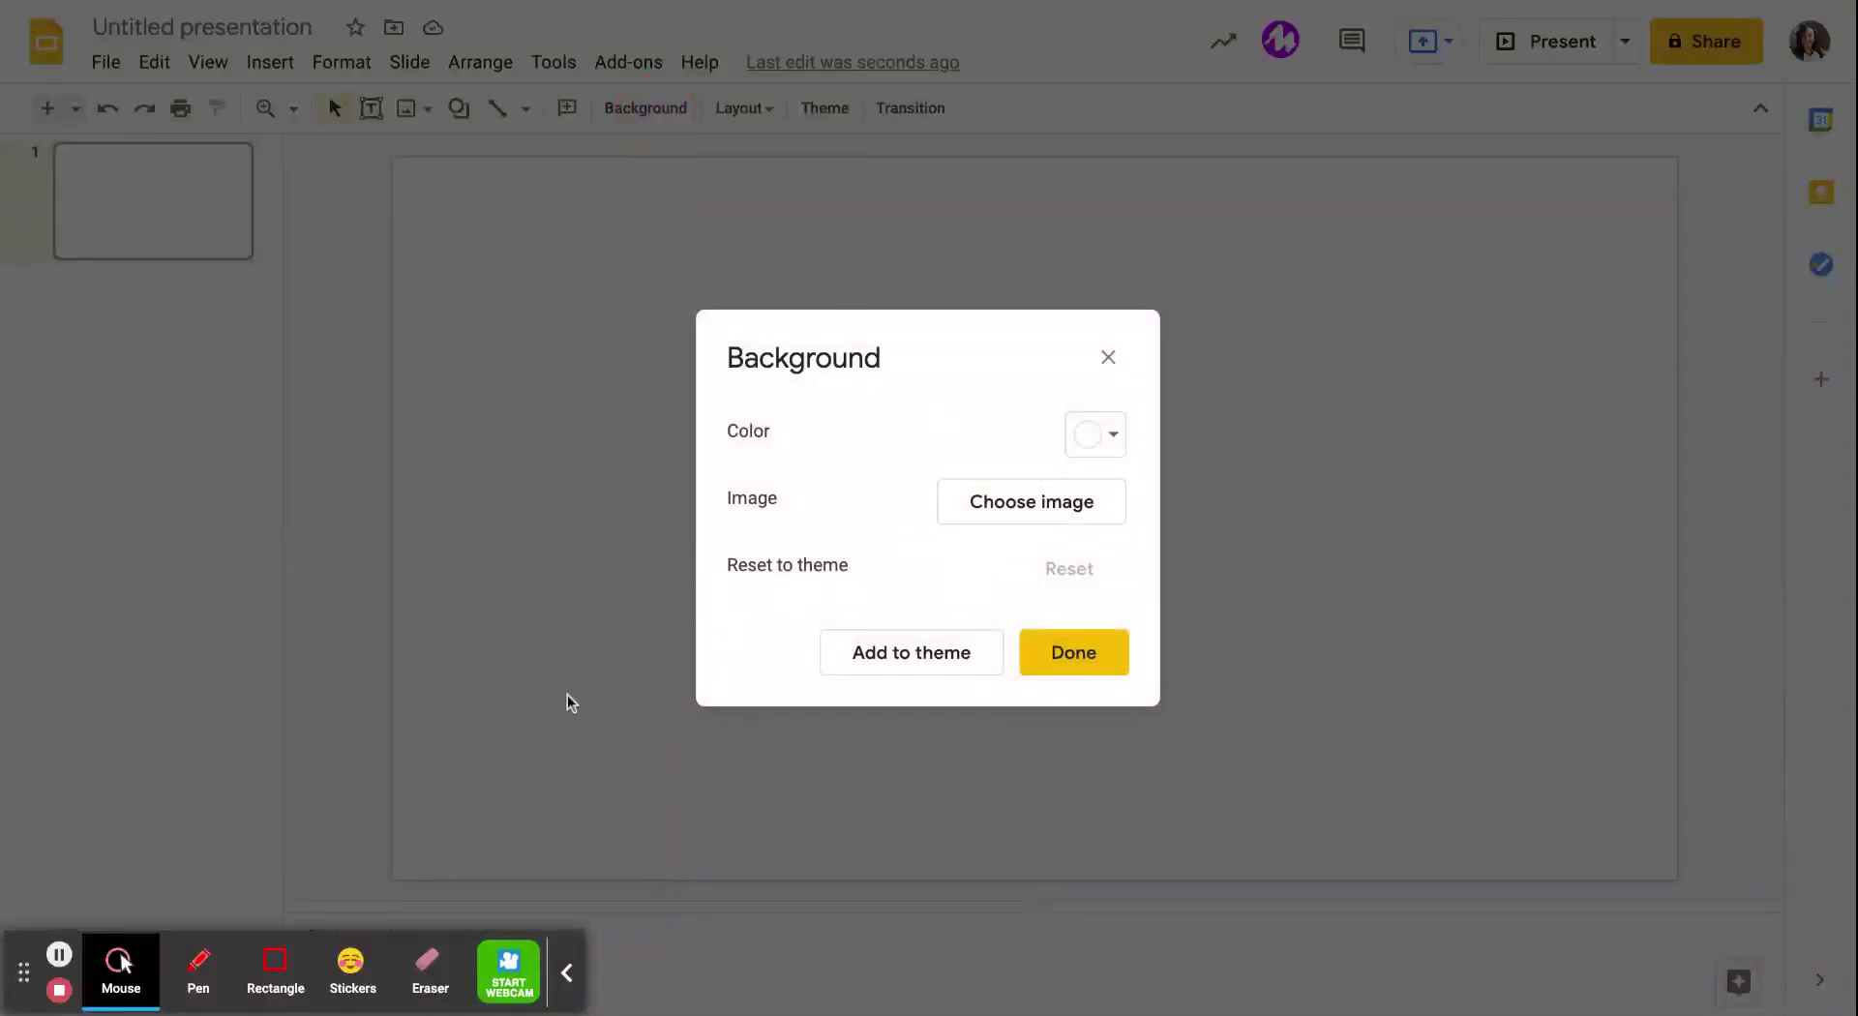
left_click(1065, 500)
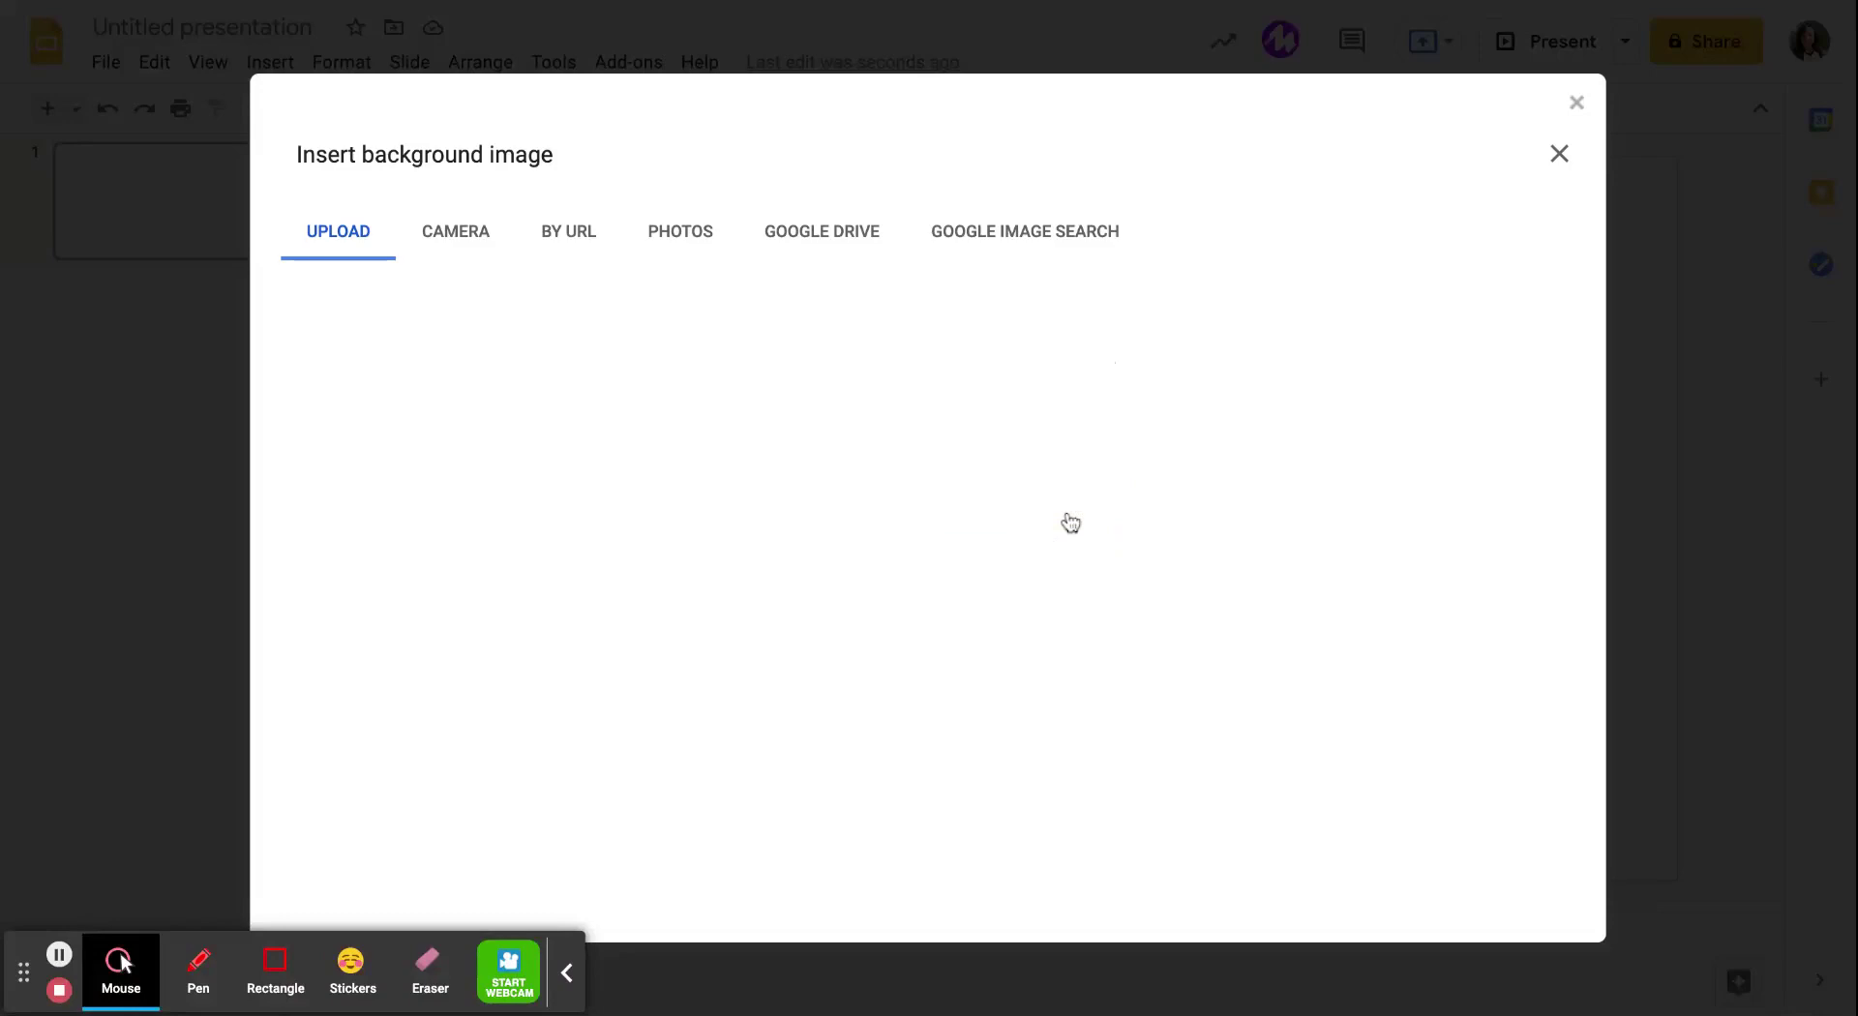
left_click(1554, 157)
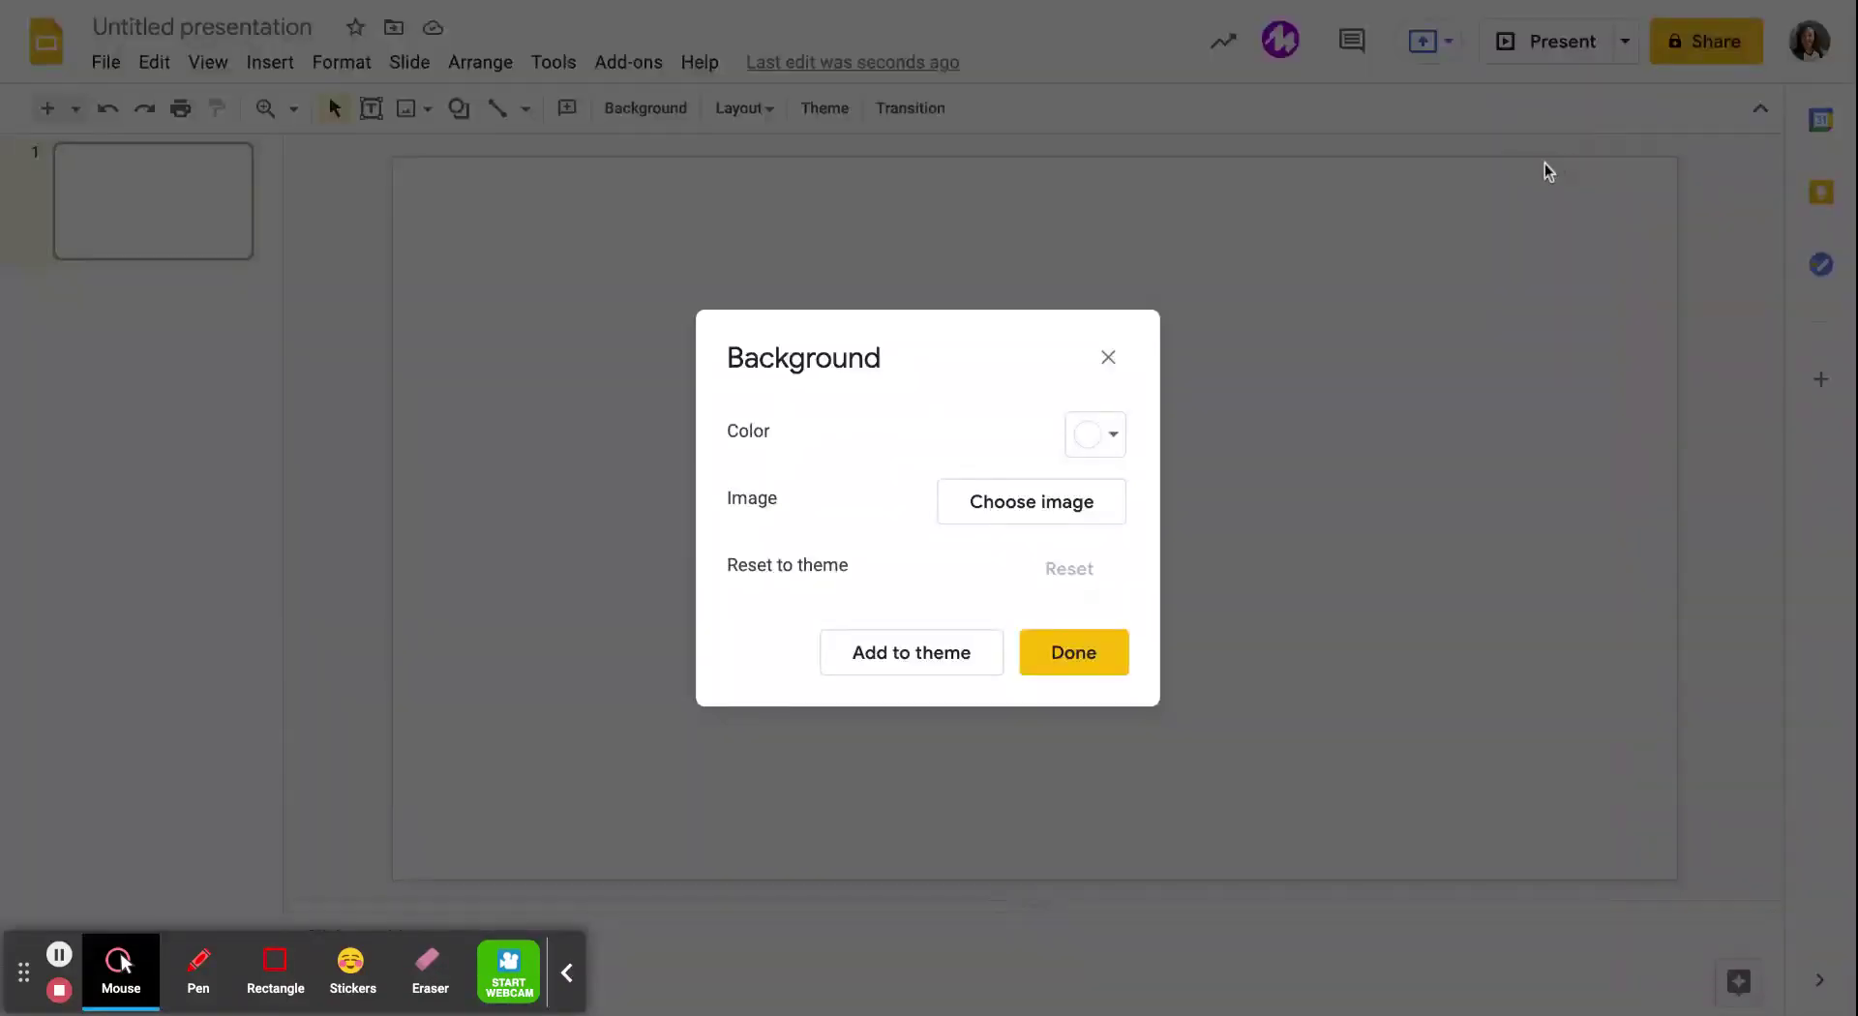
left_click(1112, 432)
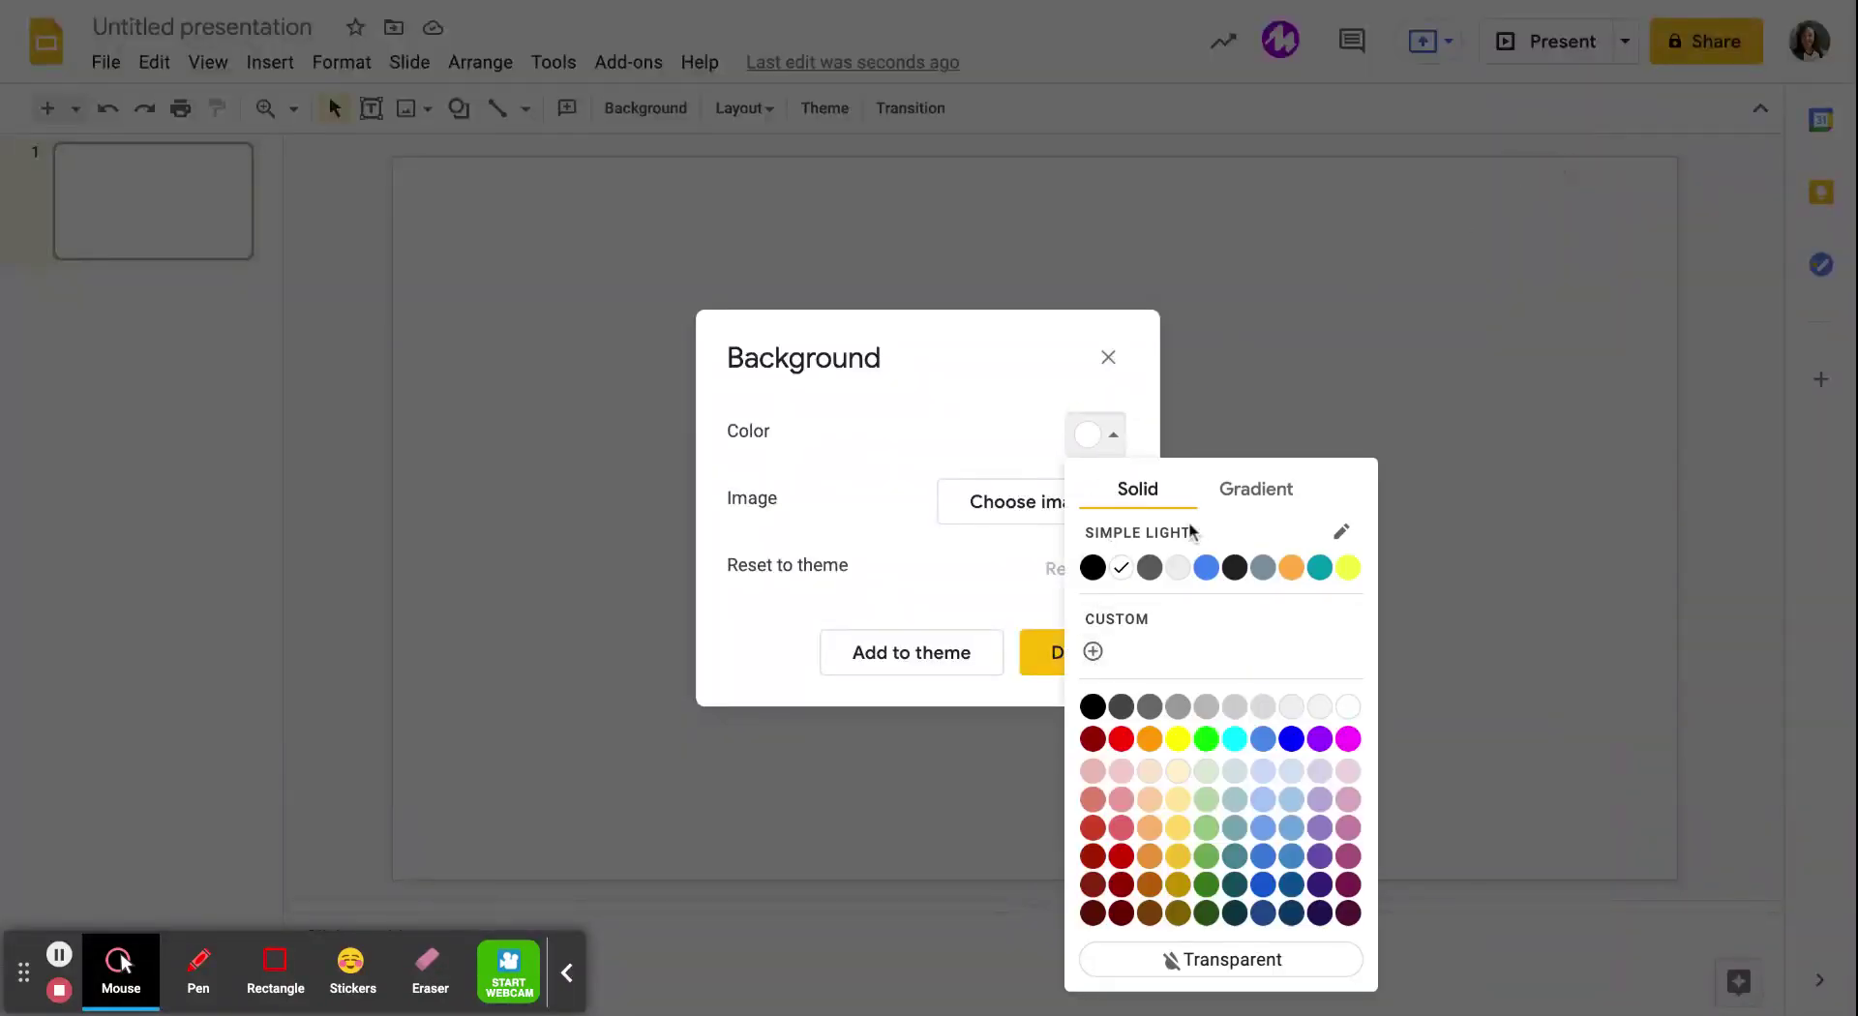
left_click(1248, 490)
left_click(1093, 687)
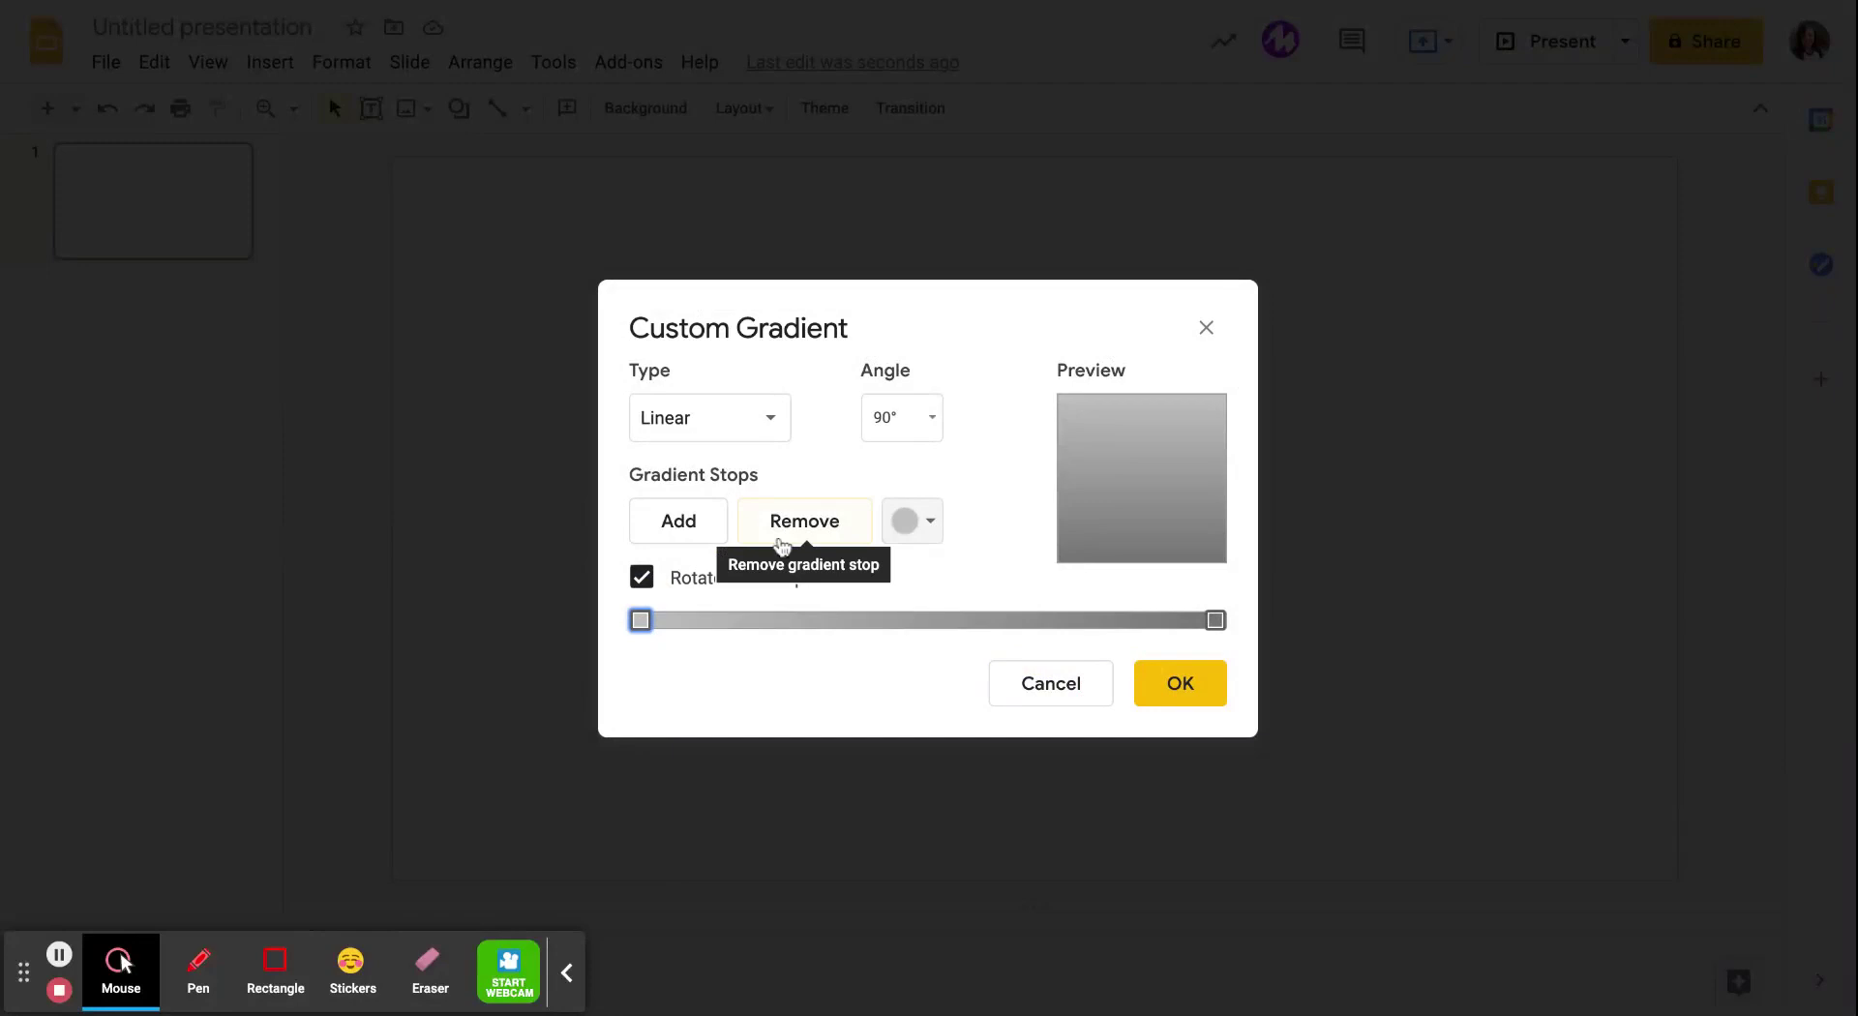
Step: Make the first gradient stop black and add a second black stop near the right end
left_click(925, 521)
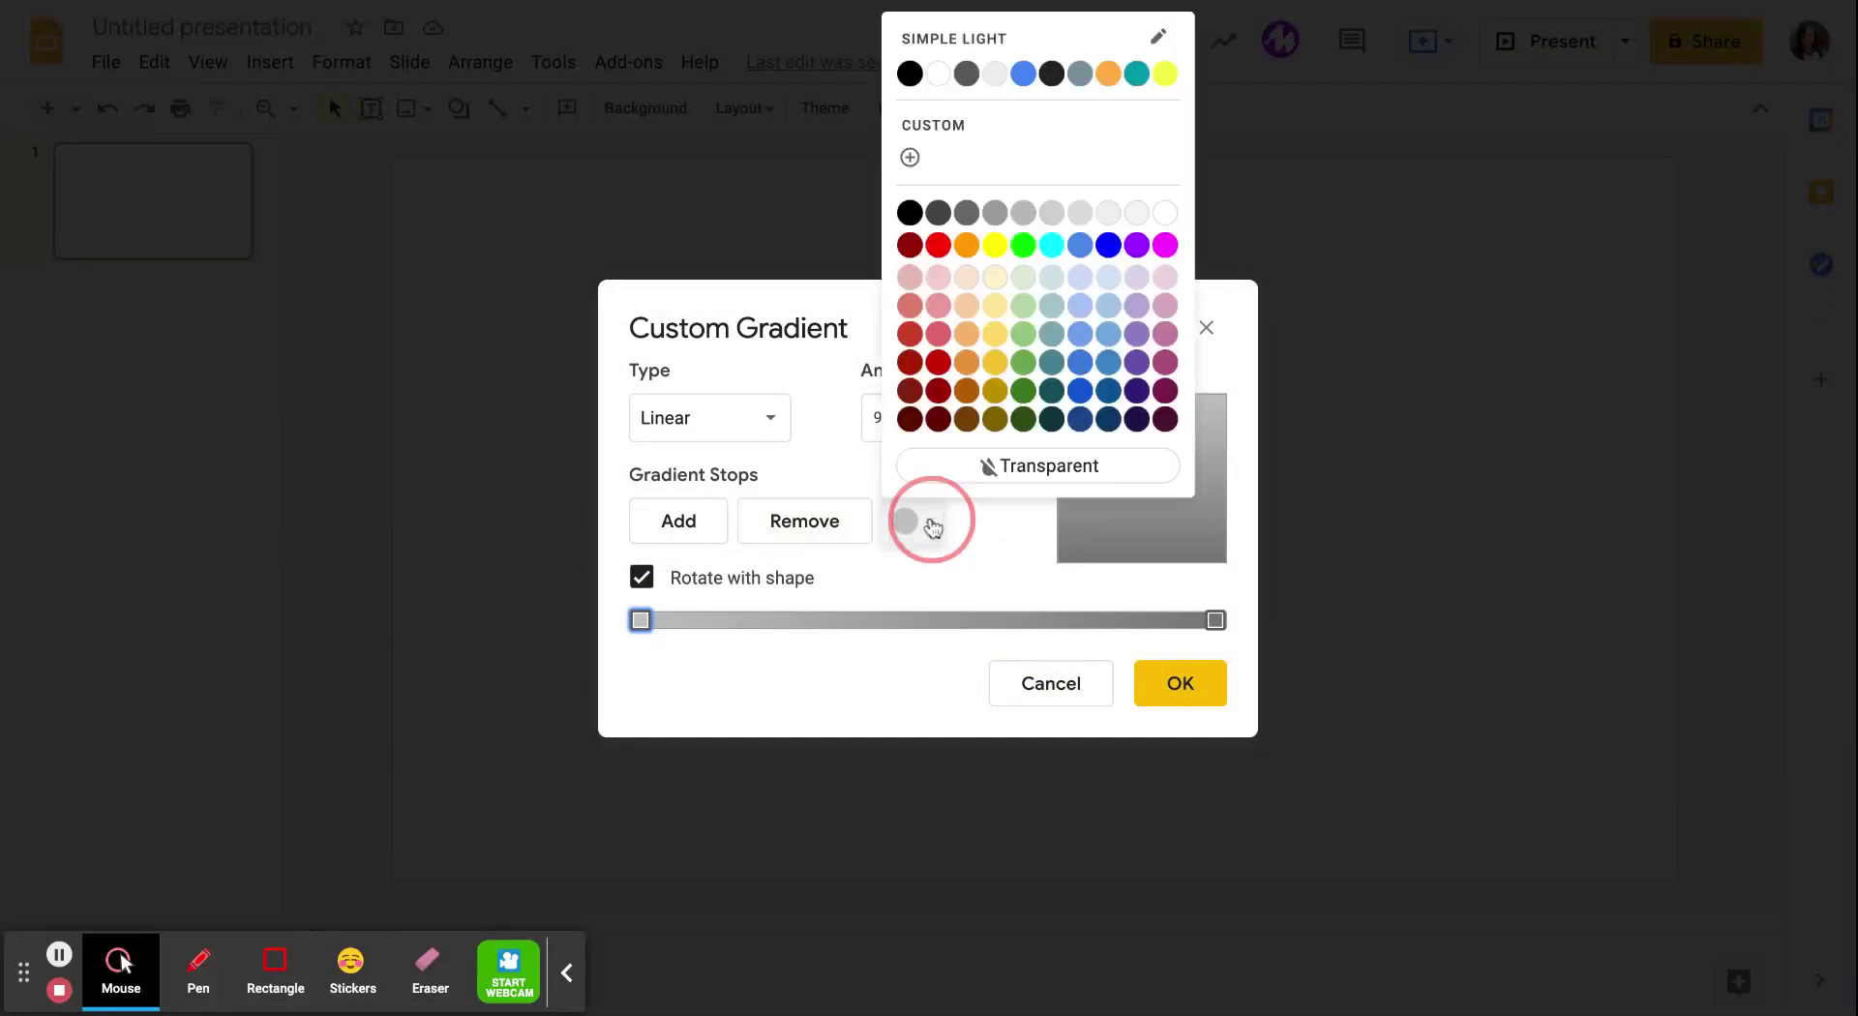
left_click(910, 213)
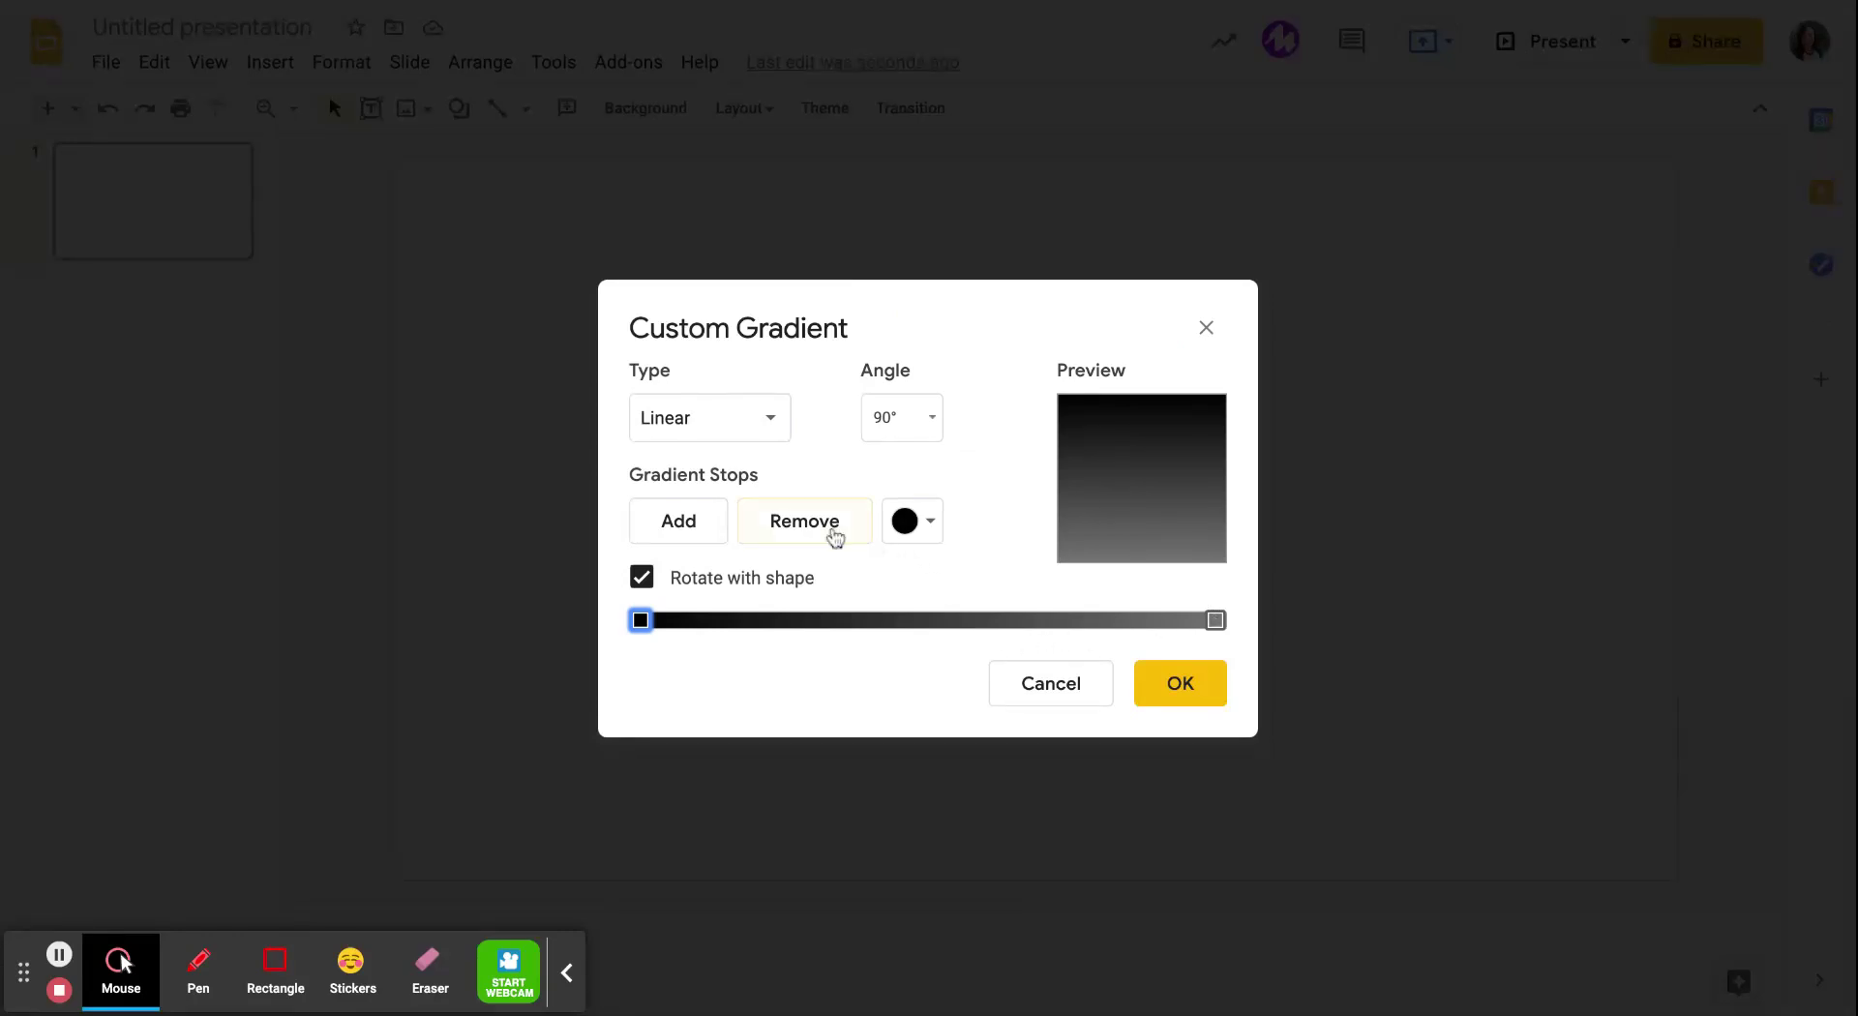
left_click(678, 518)
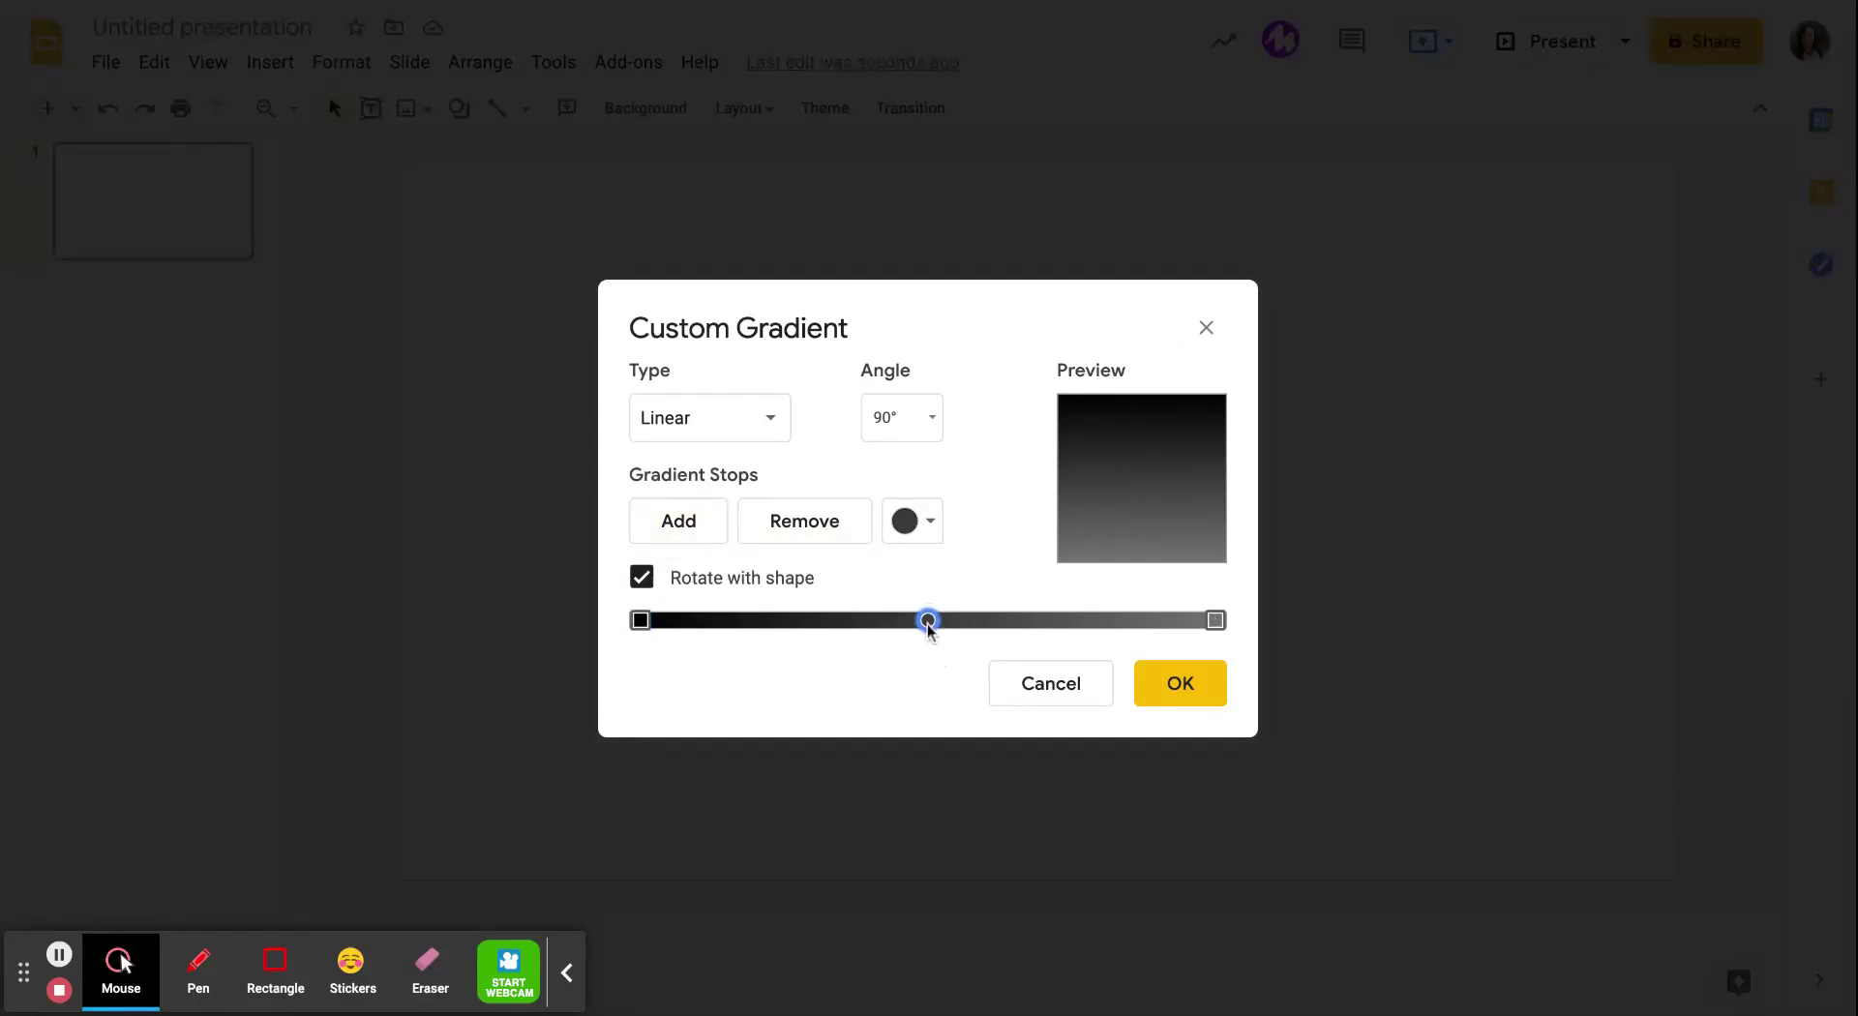
left_click(931, 522)
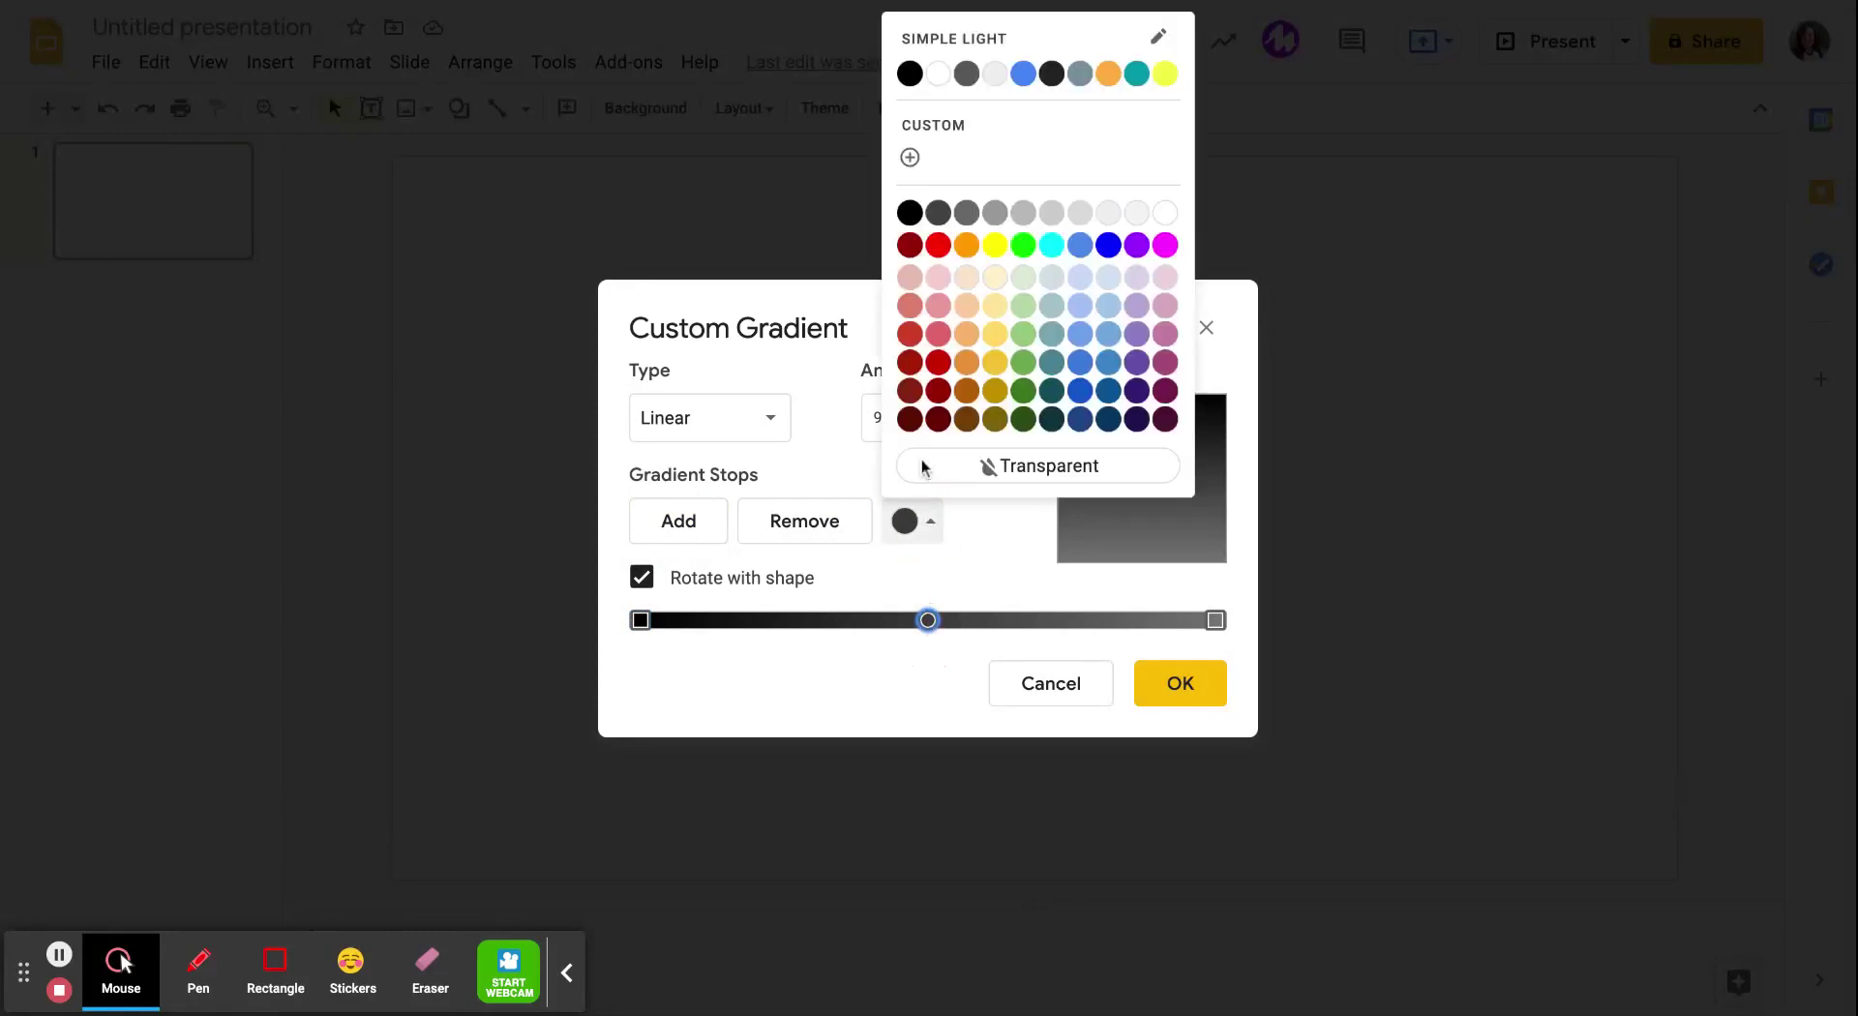
left_click(905, 74)
left_click_drag(927, 620, 1128, 620)
Step: Add orange and yellow stops at the gradient's end and apply the custom gradient
left_click(1216, 621)
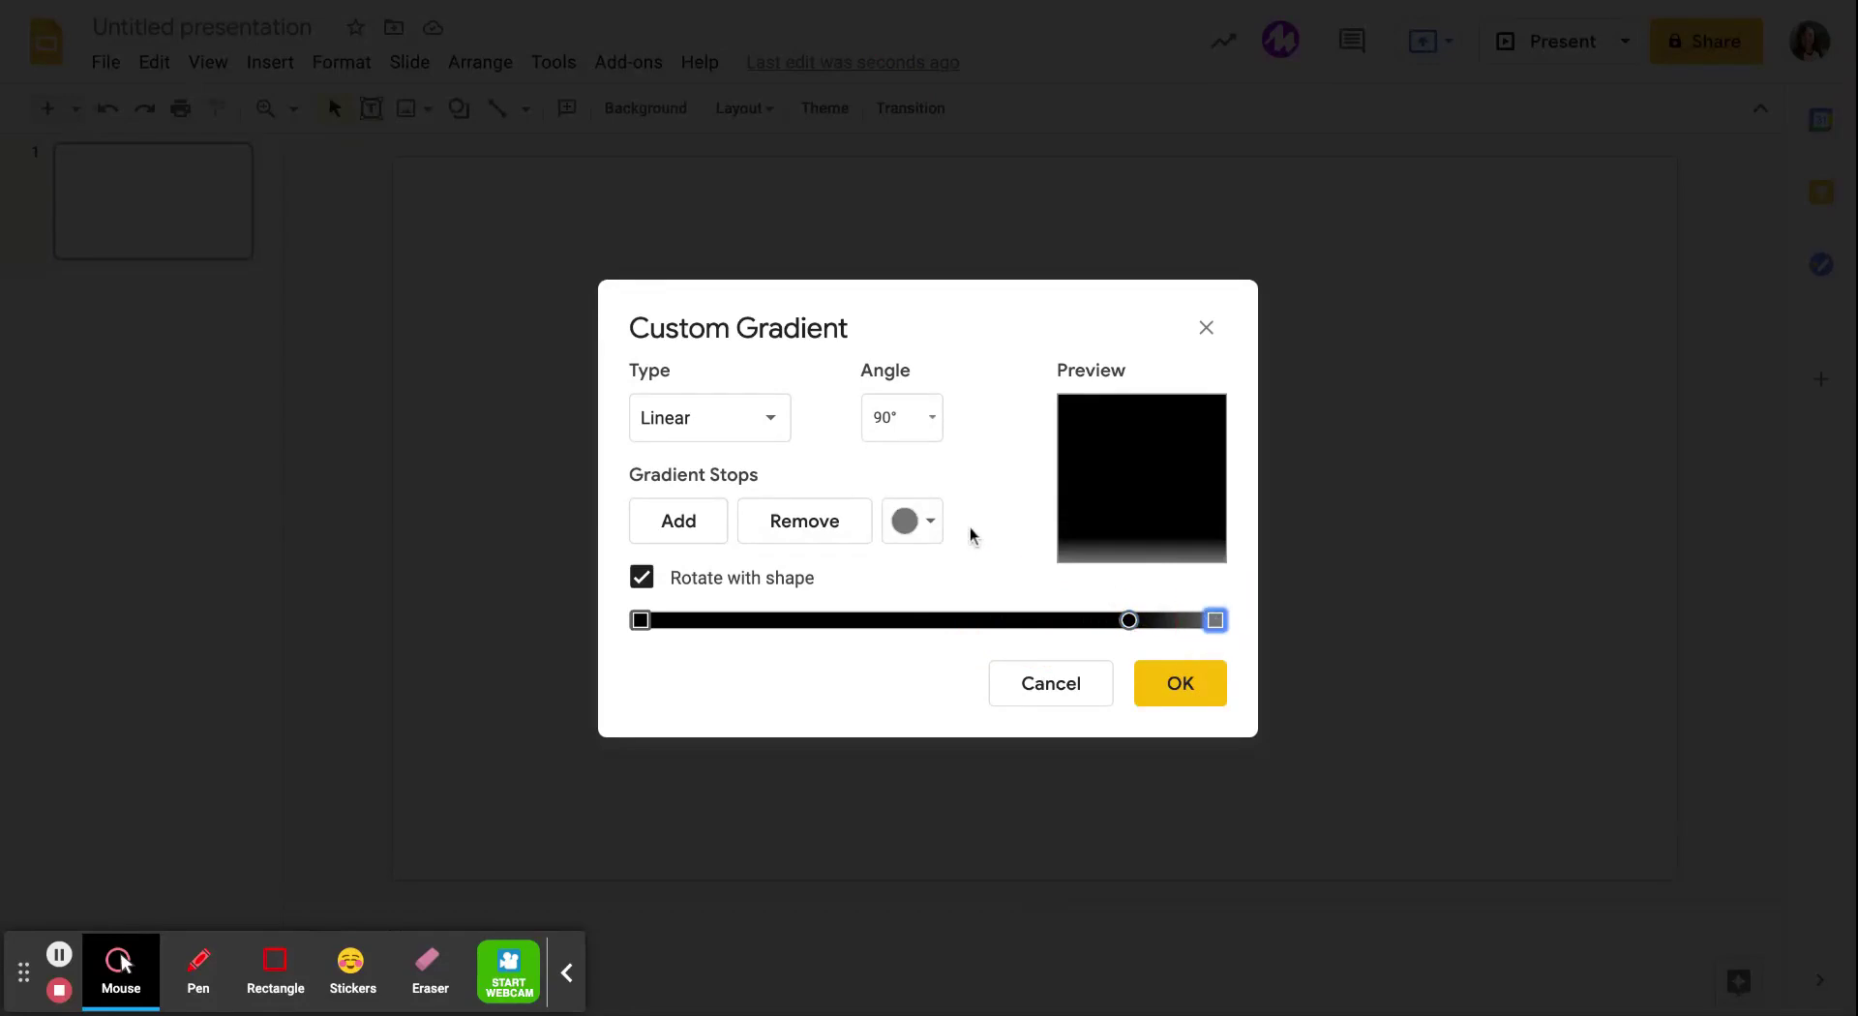
left_click(931, 523)
left_click(967, 245)
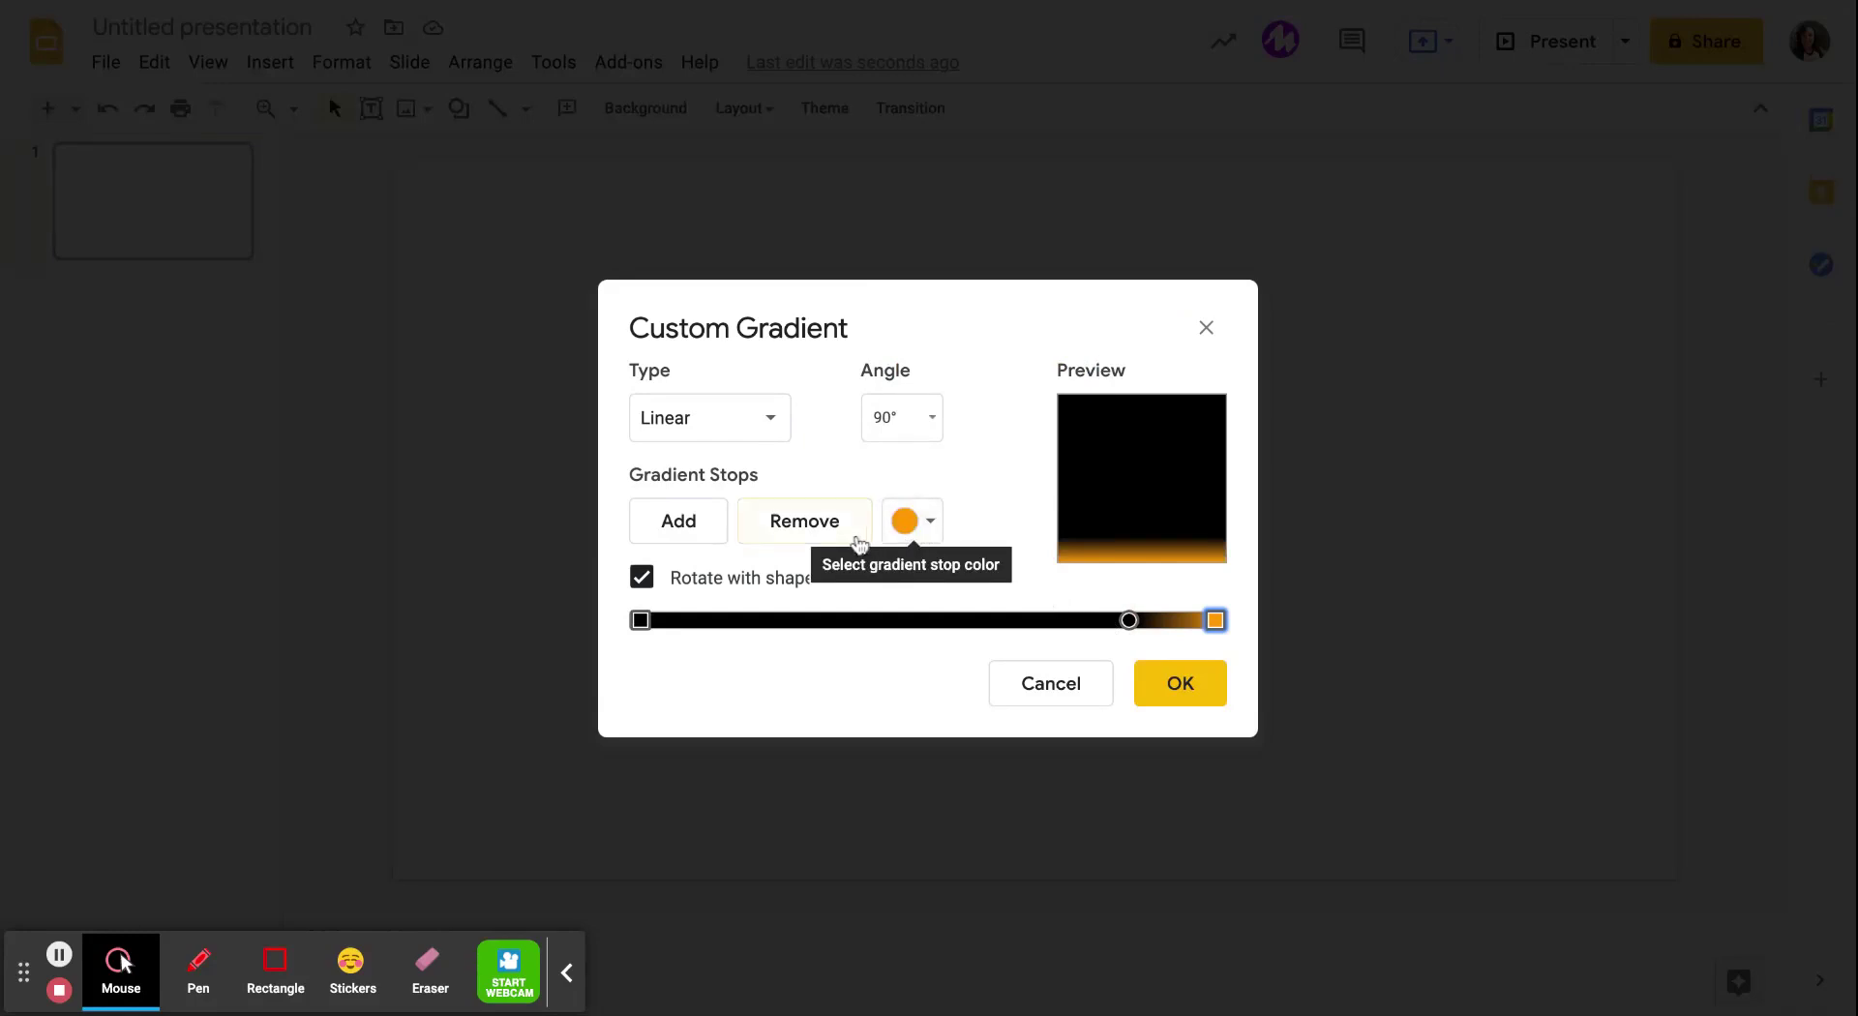
left_click(695, 523)
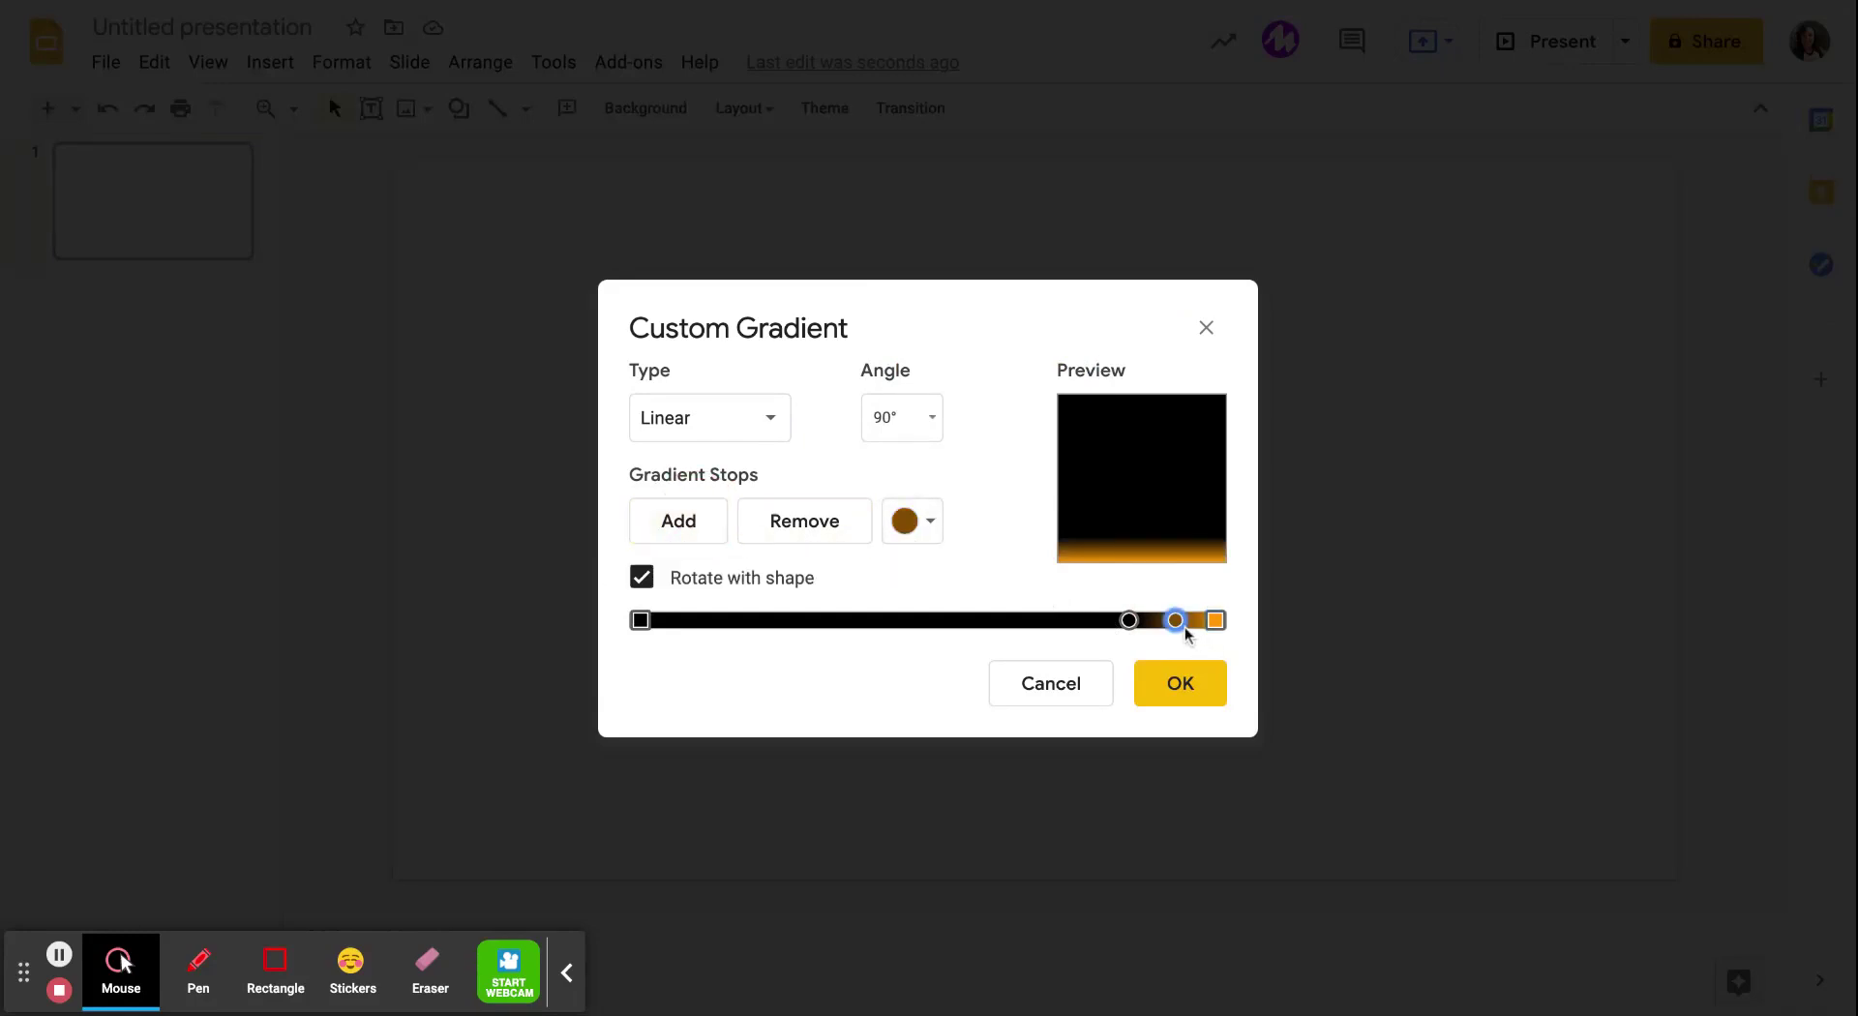
left_click_drag(1174, 620, 1191, 621)
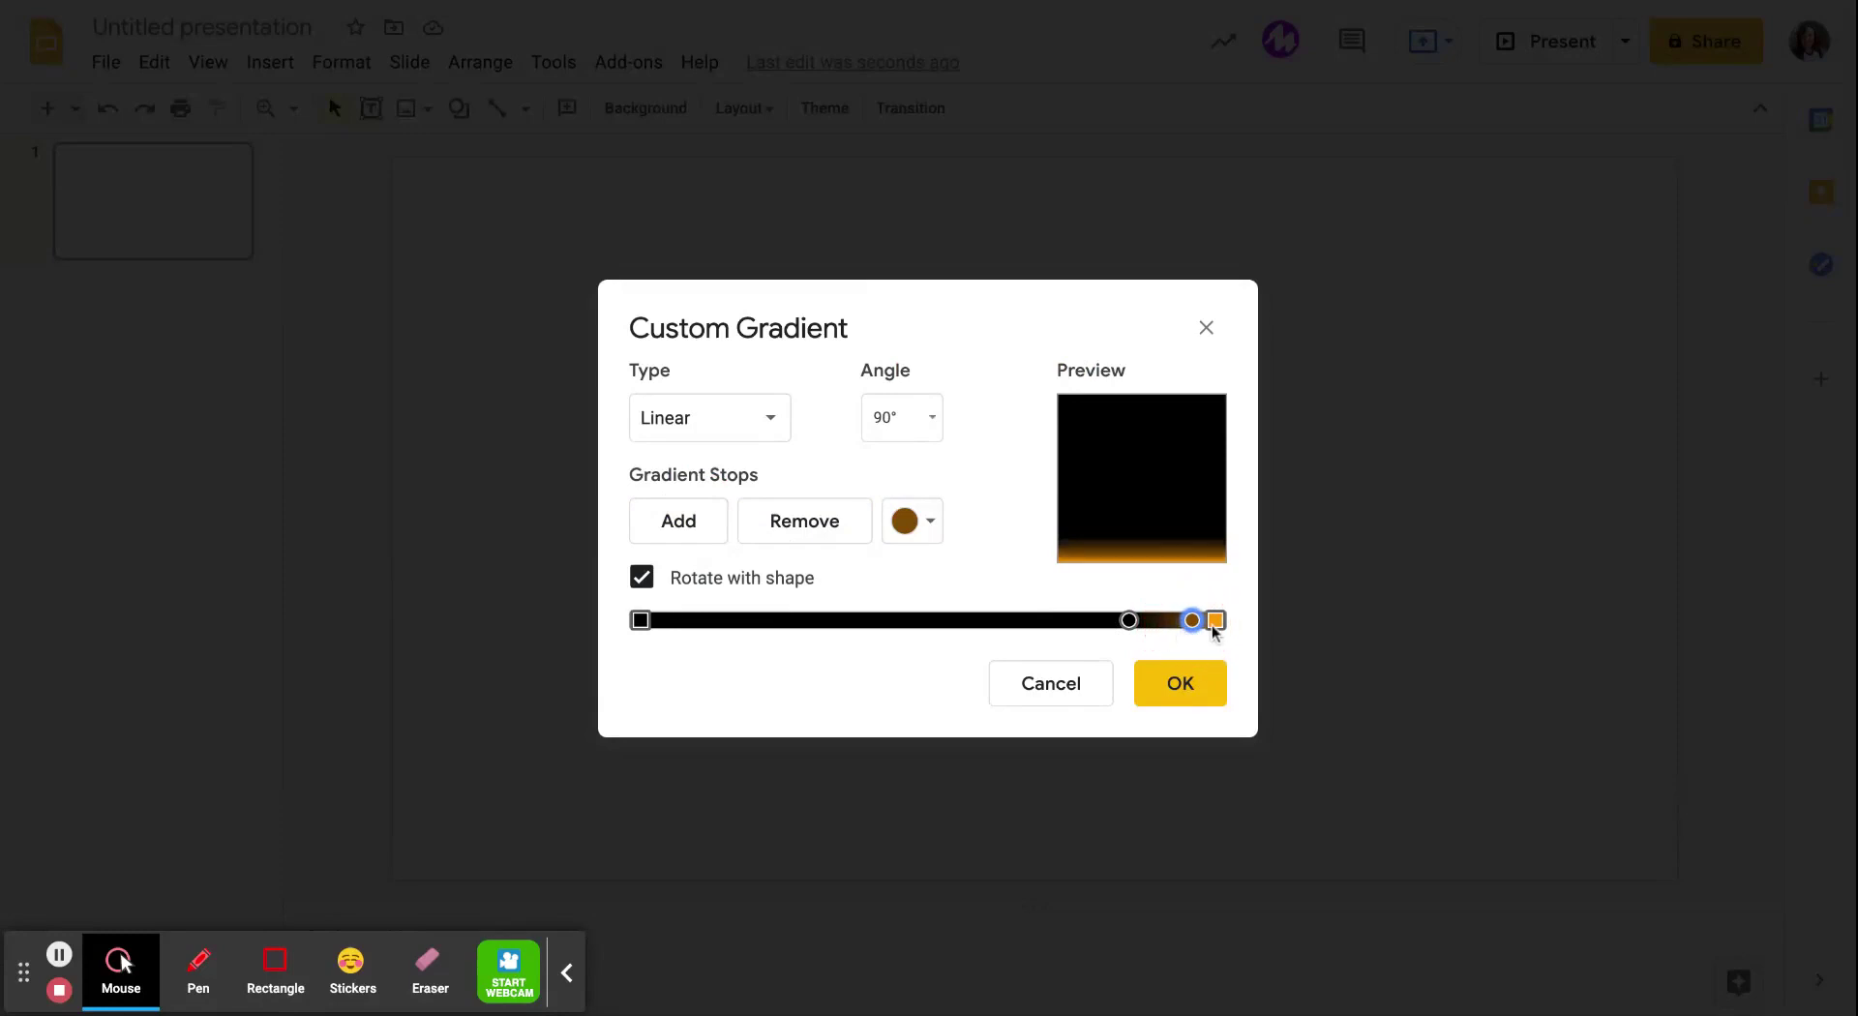
left_click(1215, 621)
left_click(929, 528)
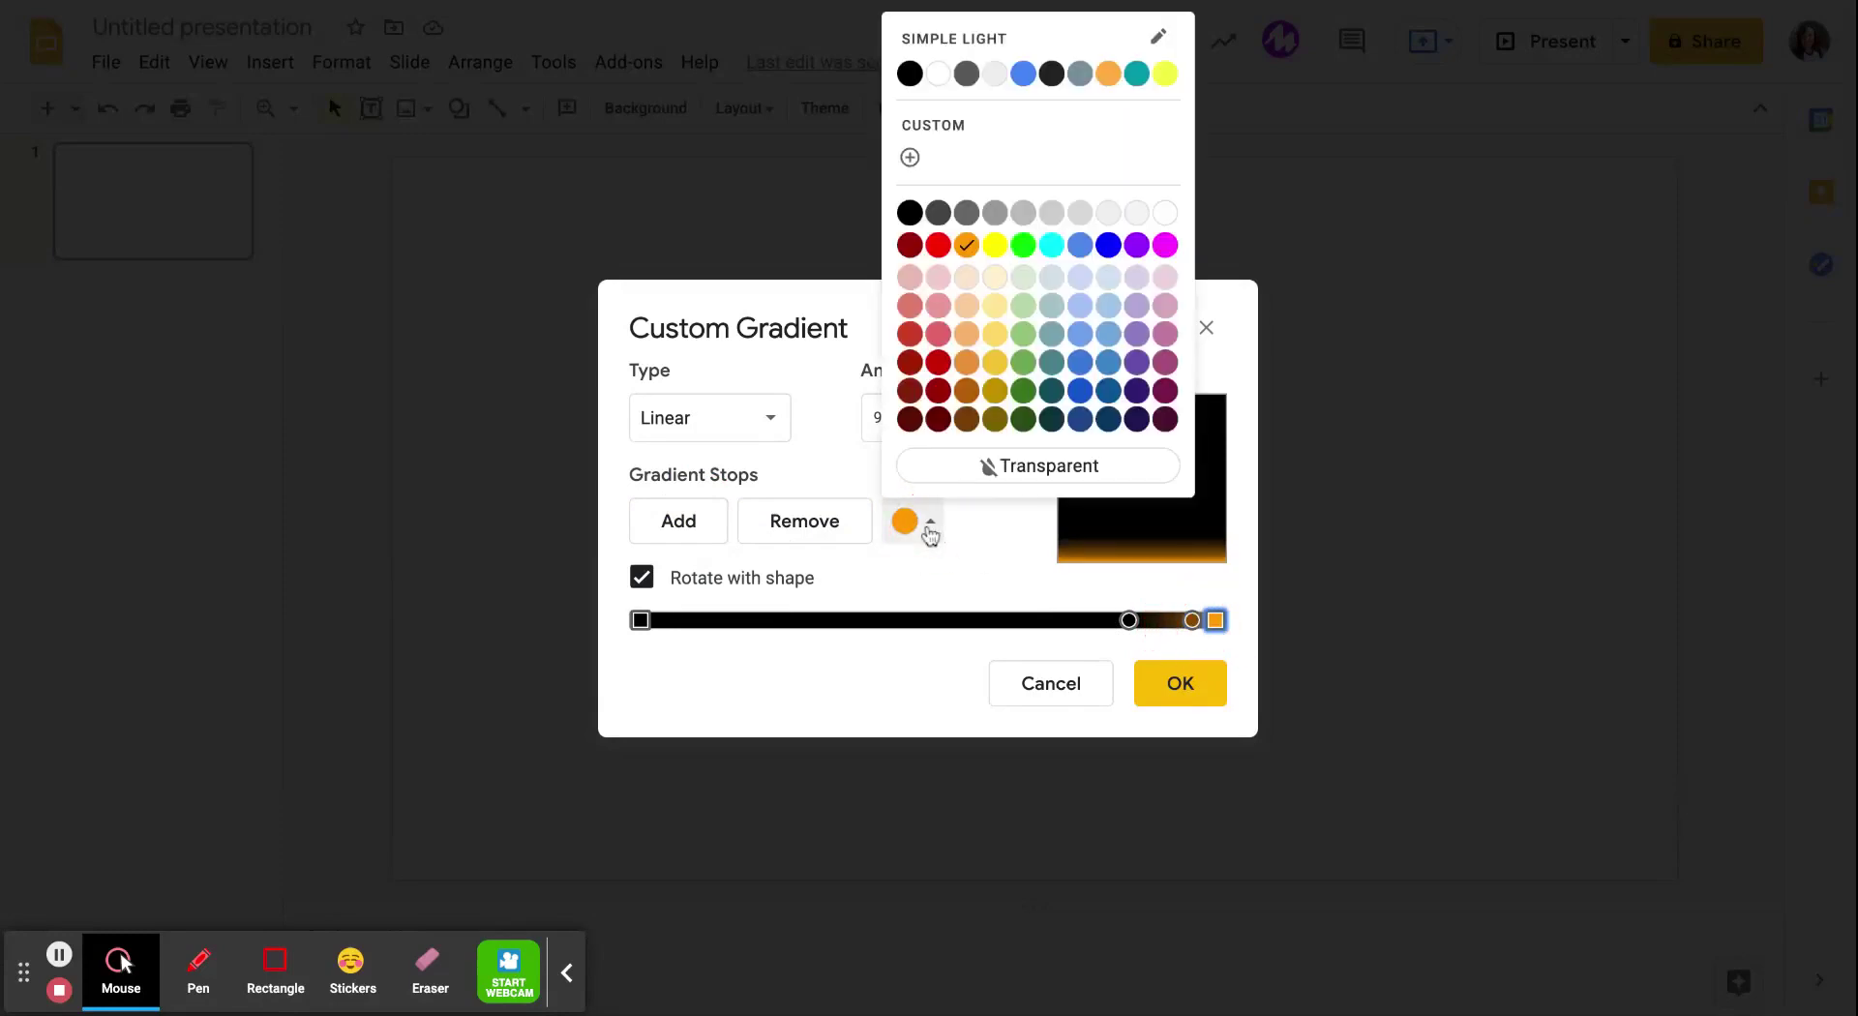
left_click(993, 249)
left_click(1192, 621)
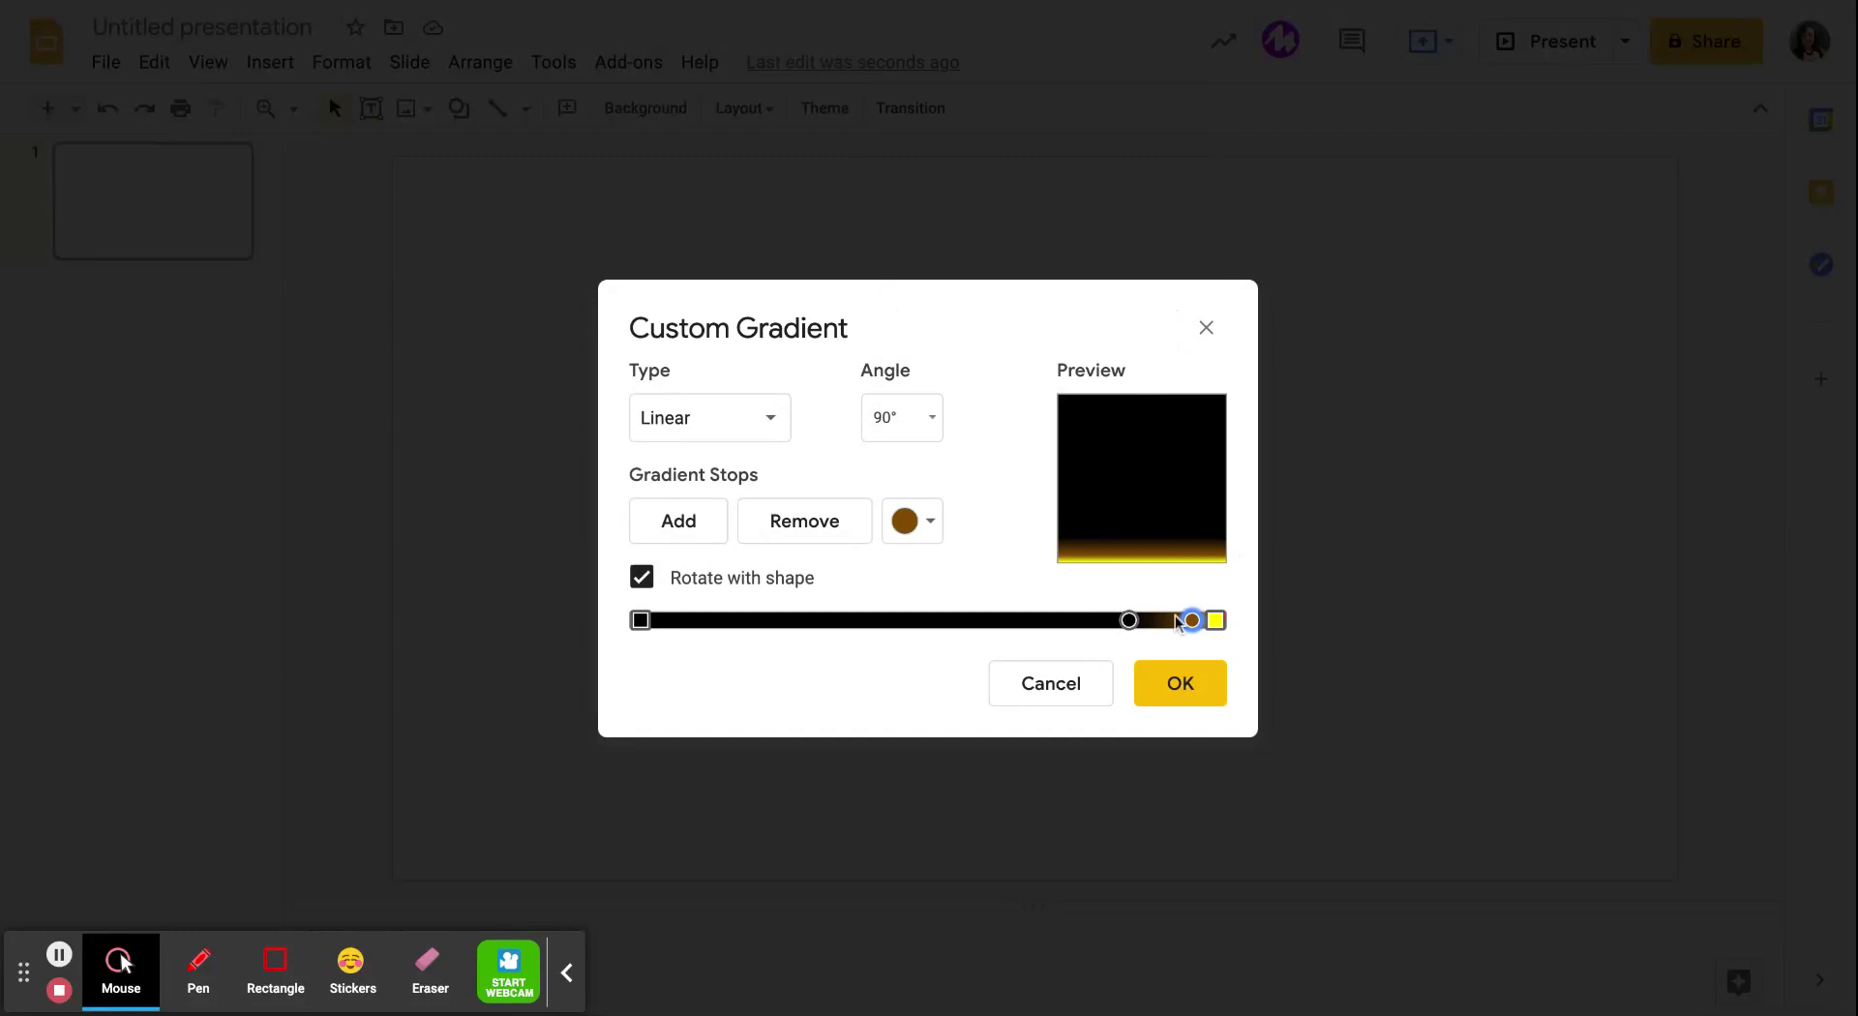
left_click(929, 523)
left_click(967, 245)
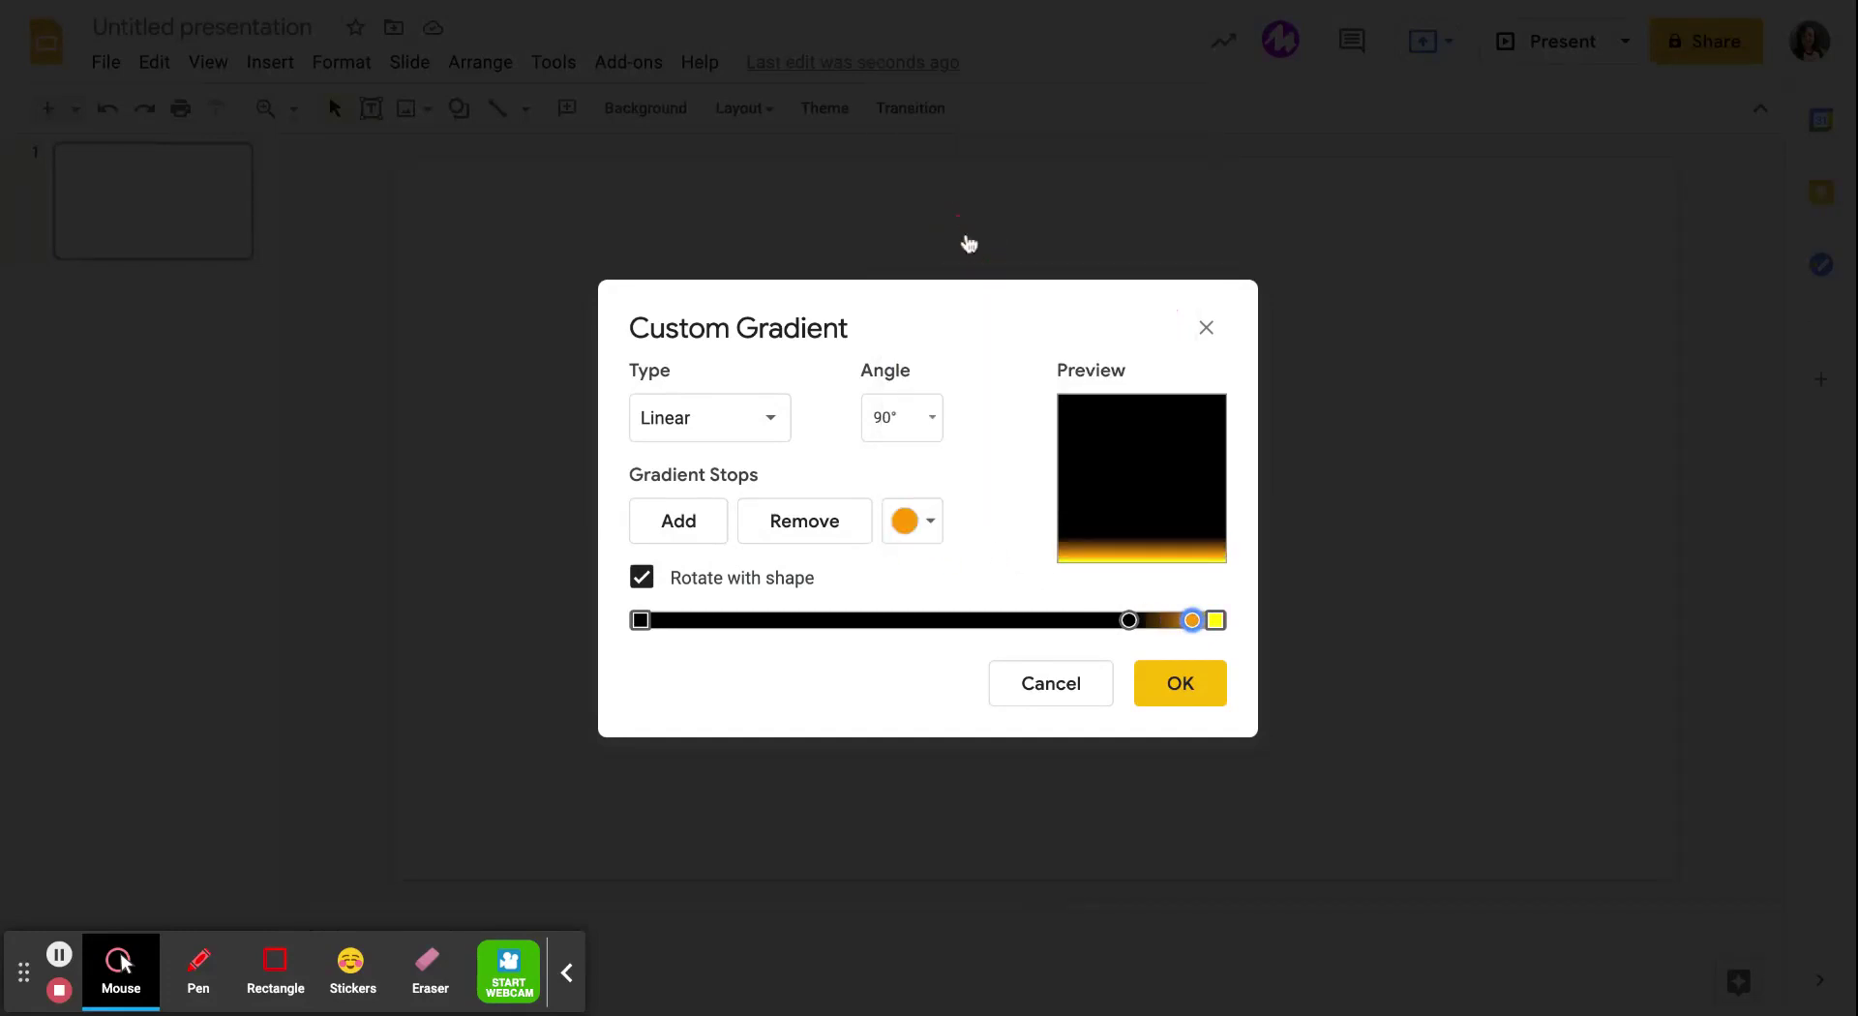
left_click(1184, 679)
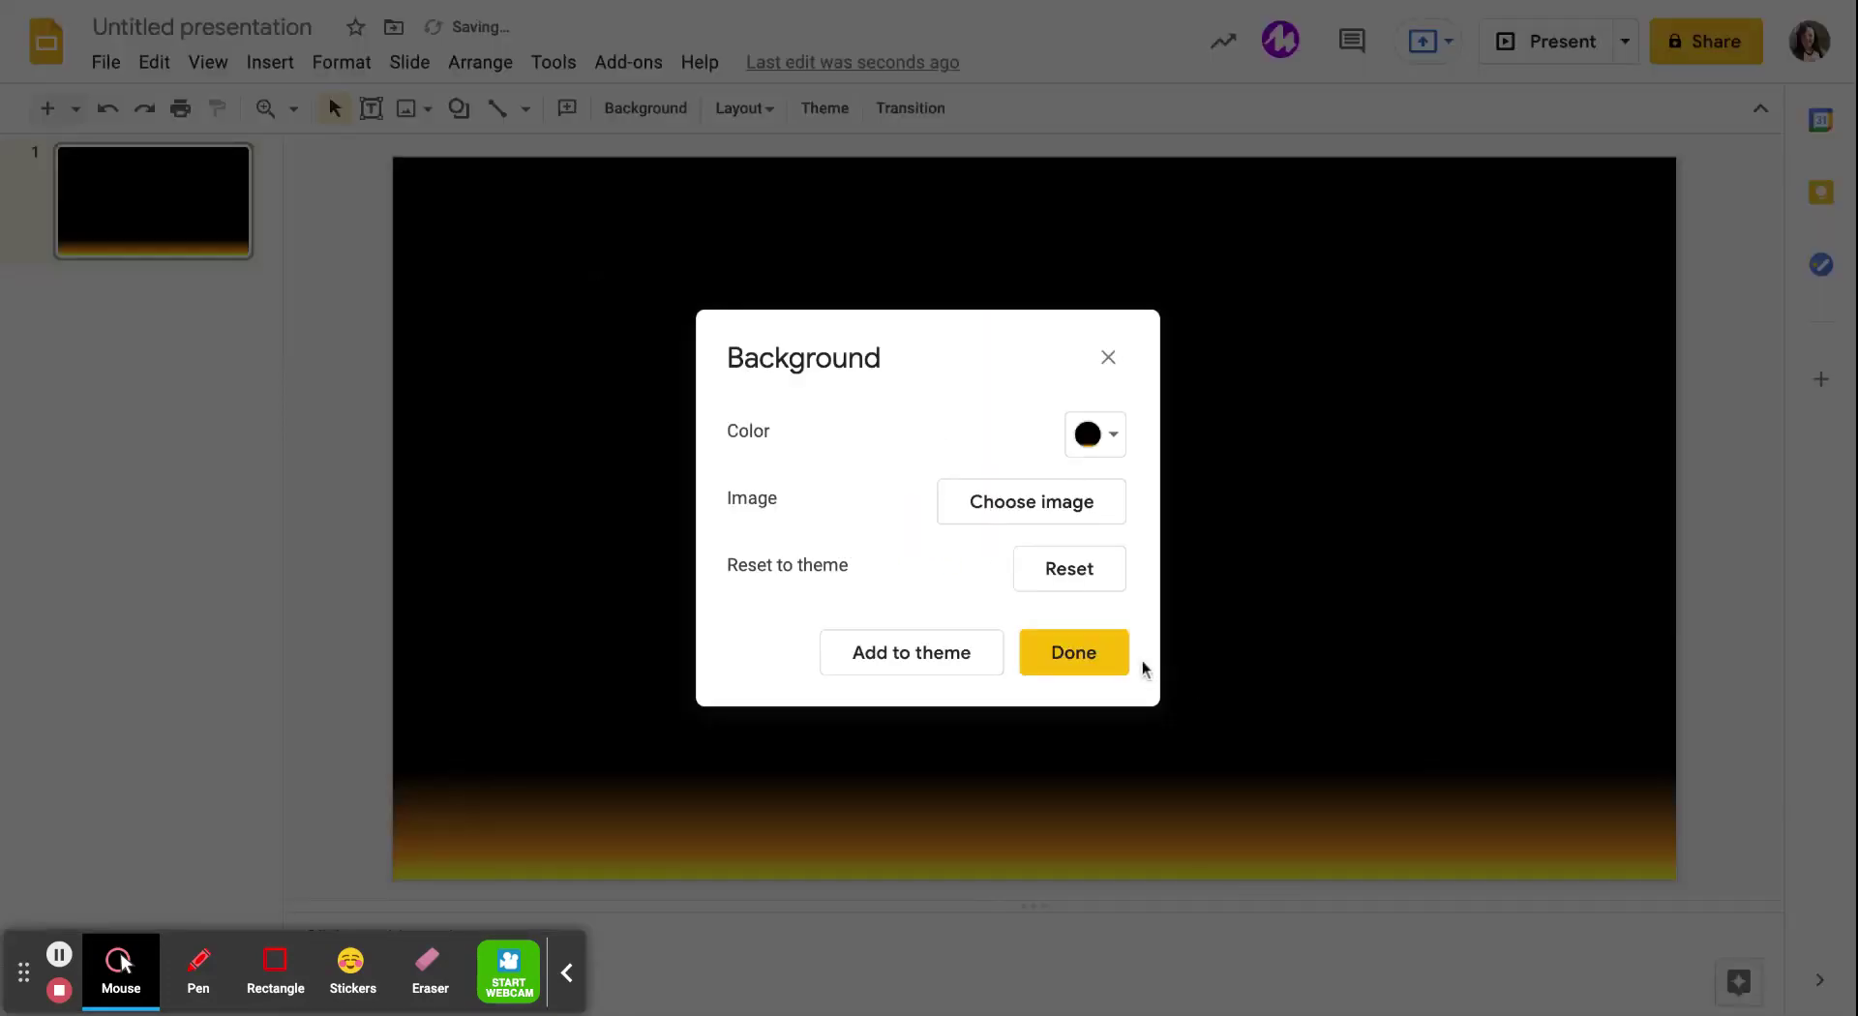
Step: Close the Background dialog, leaving the slide in its black-to-yellow gradient, and open Insert
left_click(1083, 666)
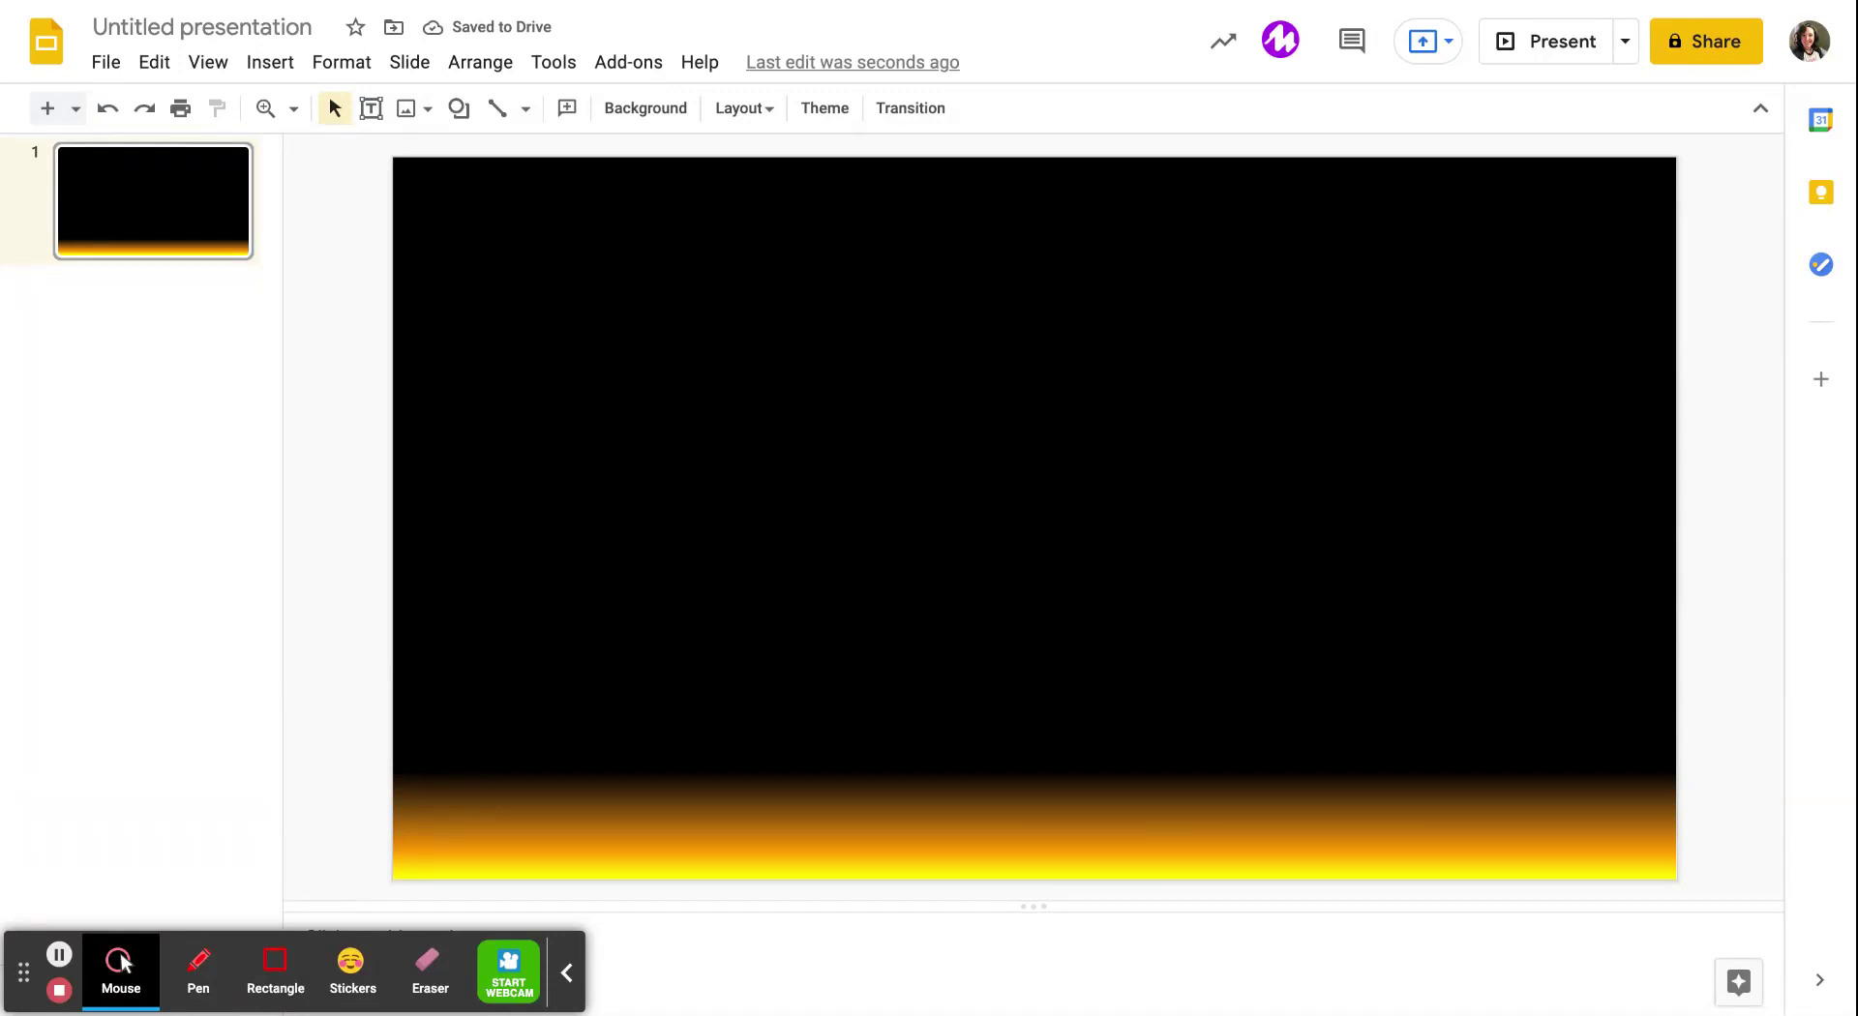
left_click(272, 64)
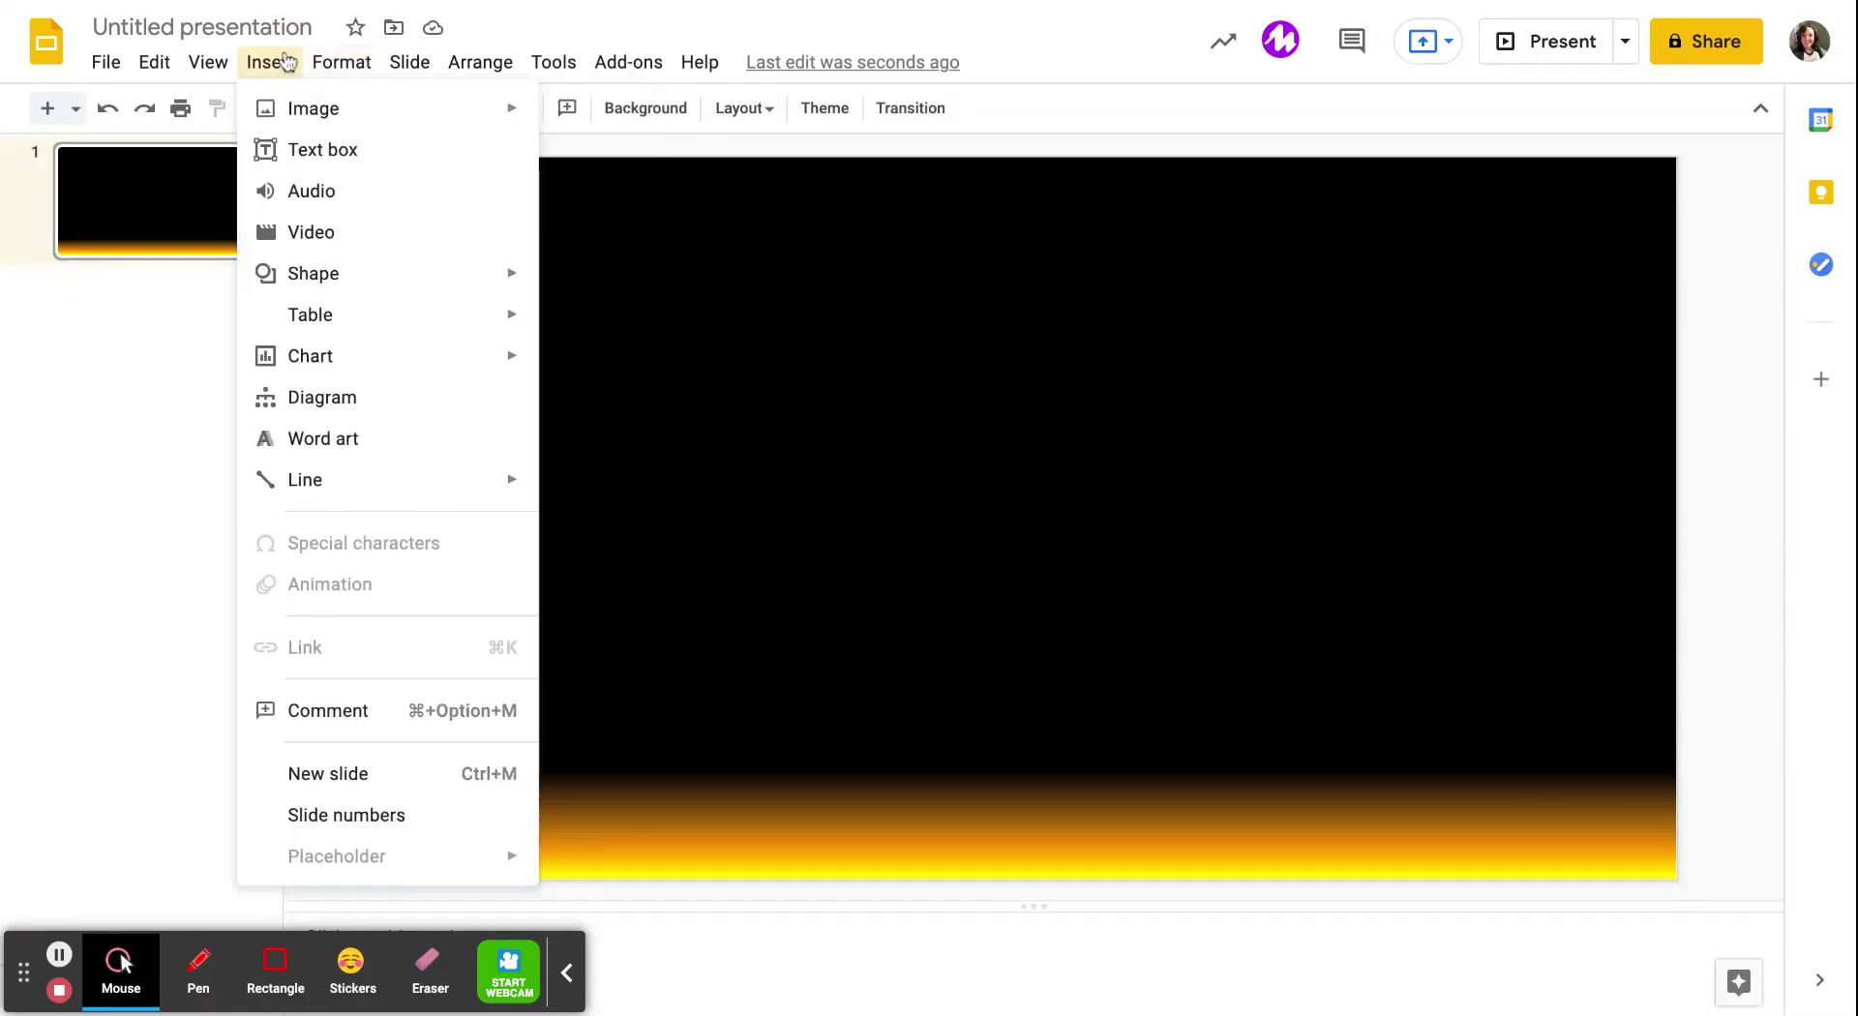
Step: Draw a sun shape near the bottom centre of the slide
mouse_move(366, 293)
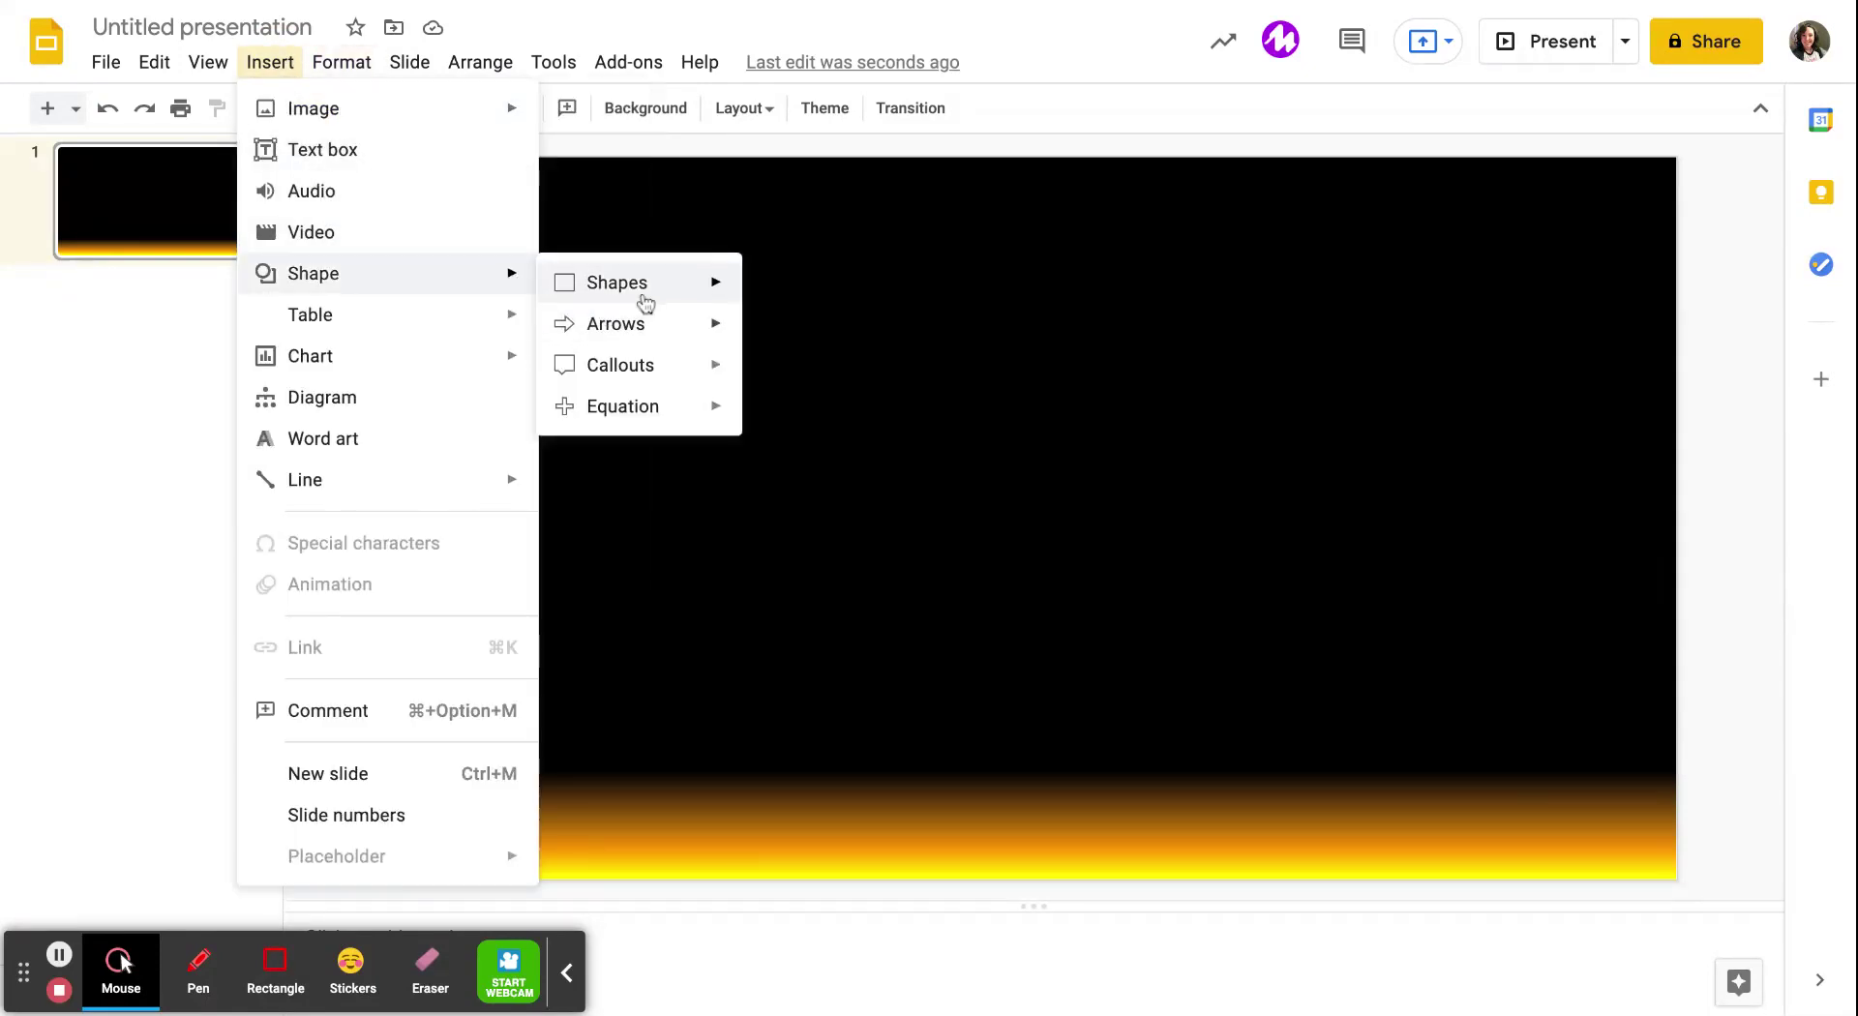
mouse_move(673, 292)
left_click(989, 401)
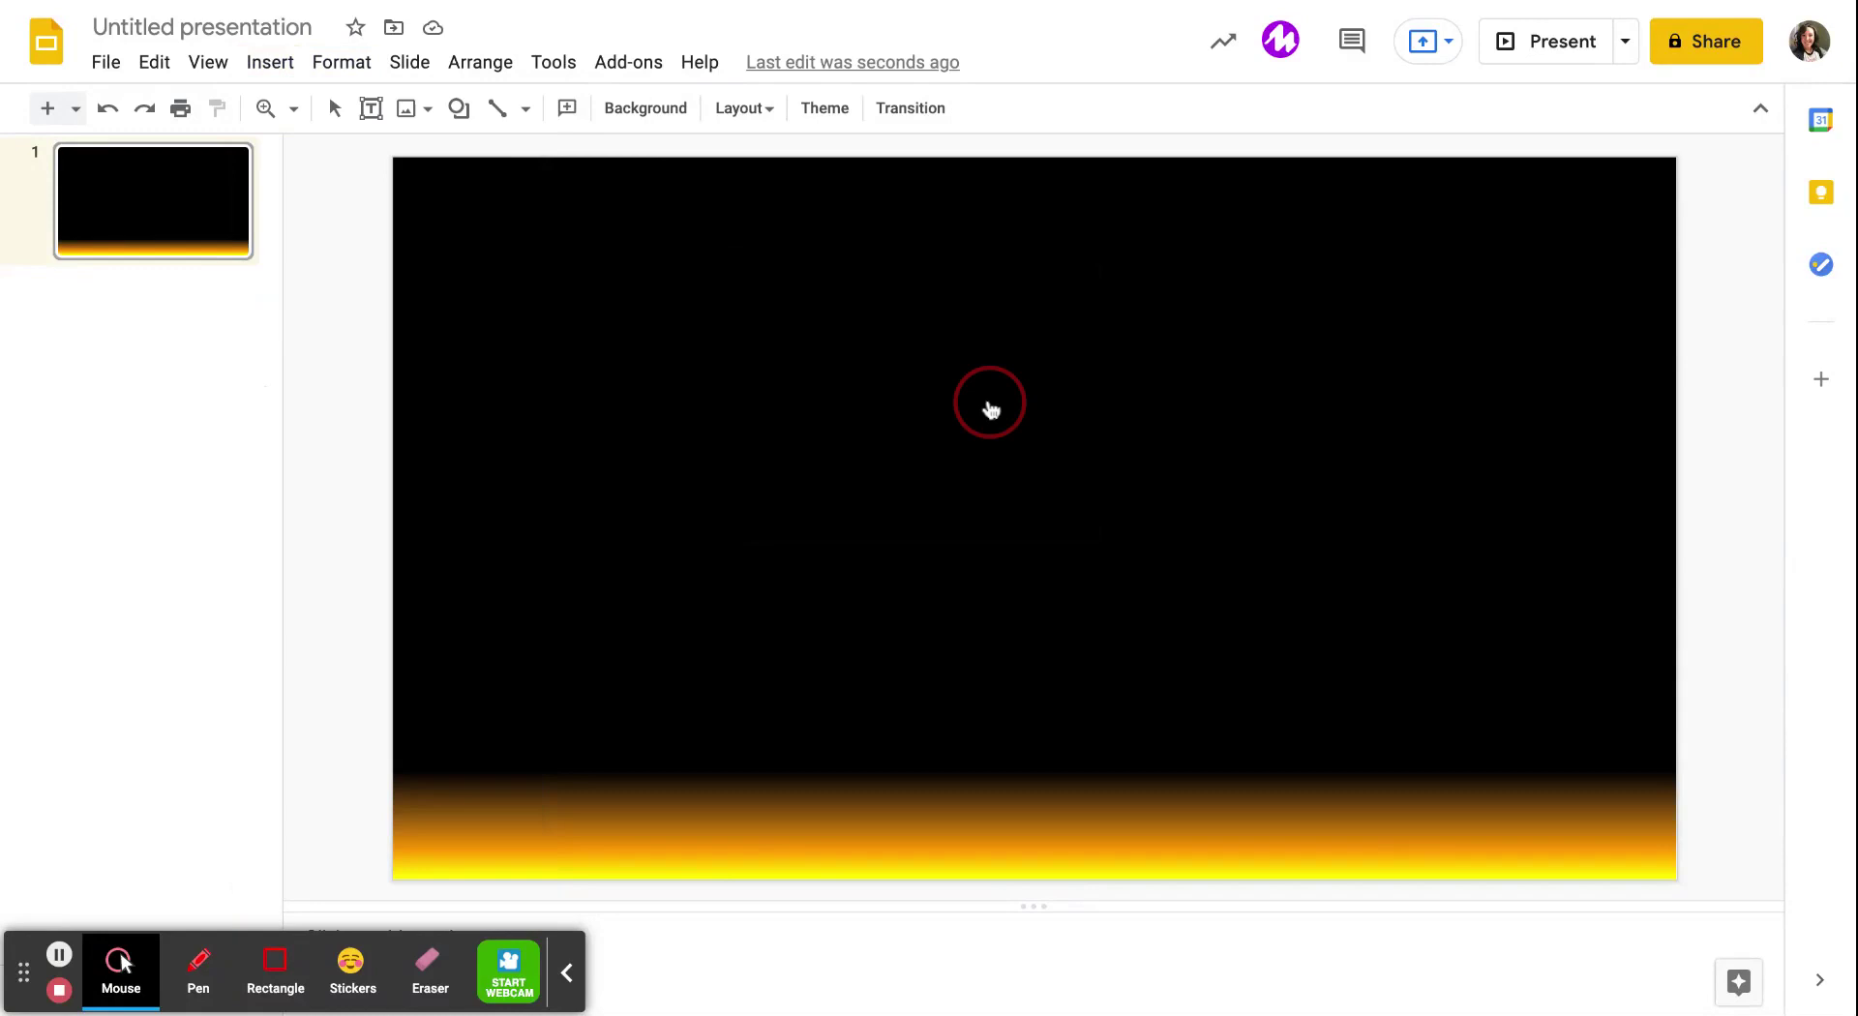
left_click_drag(856, 546, 1182, 828)
Step: Fill the sun yellow and sink it below the bottom edge so only its top ray shows
left_click(581, 112)
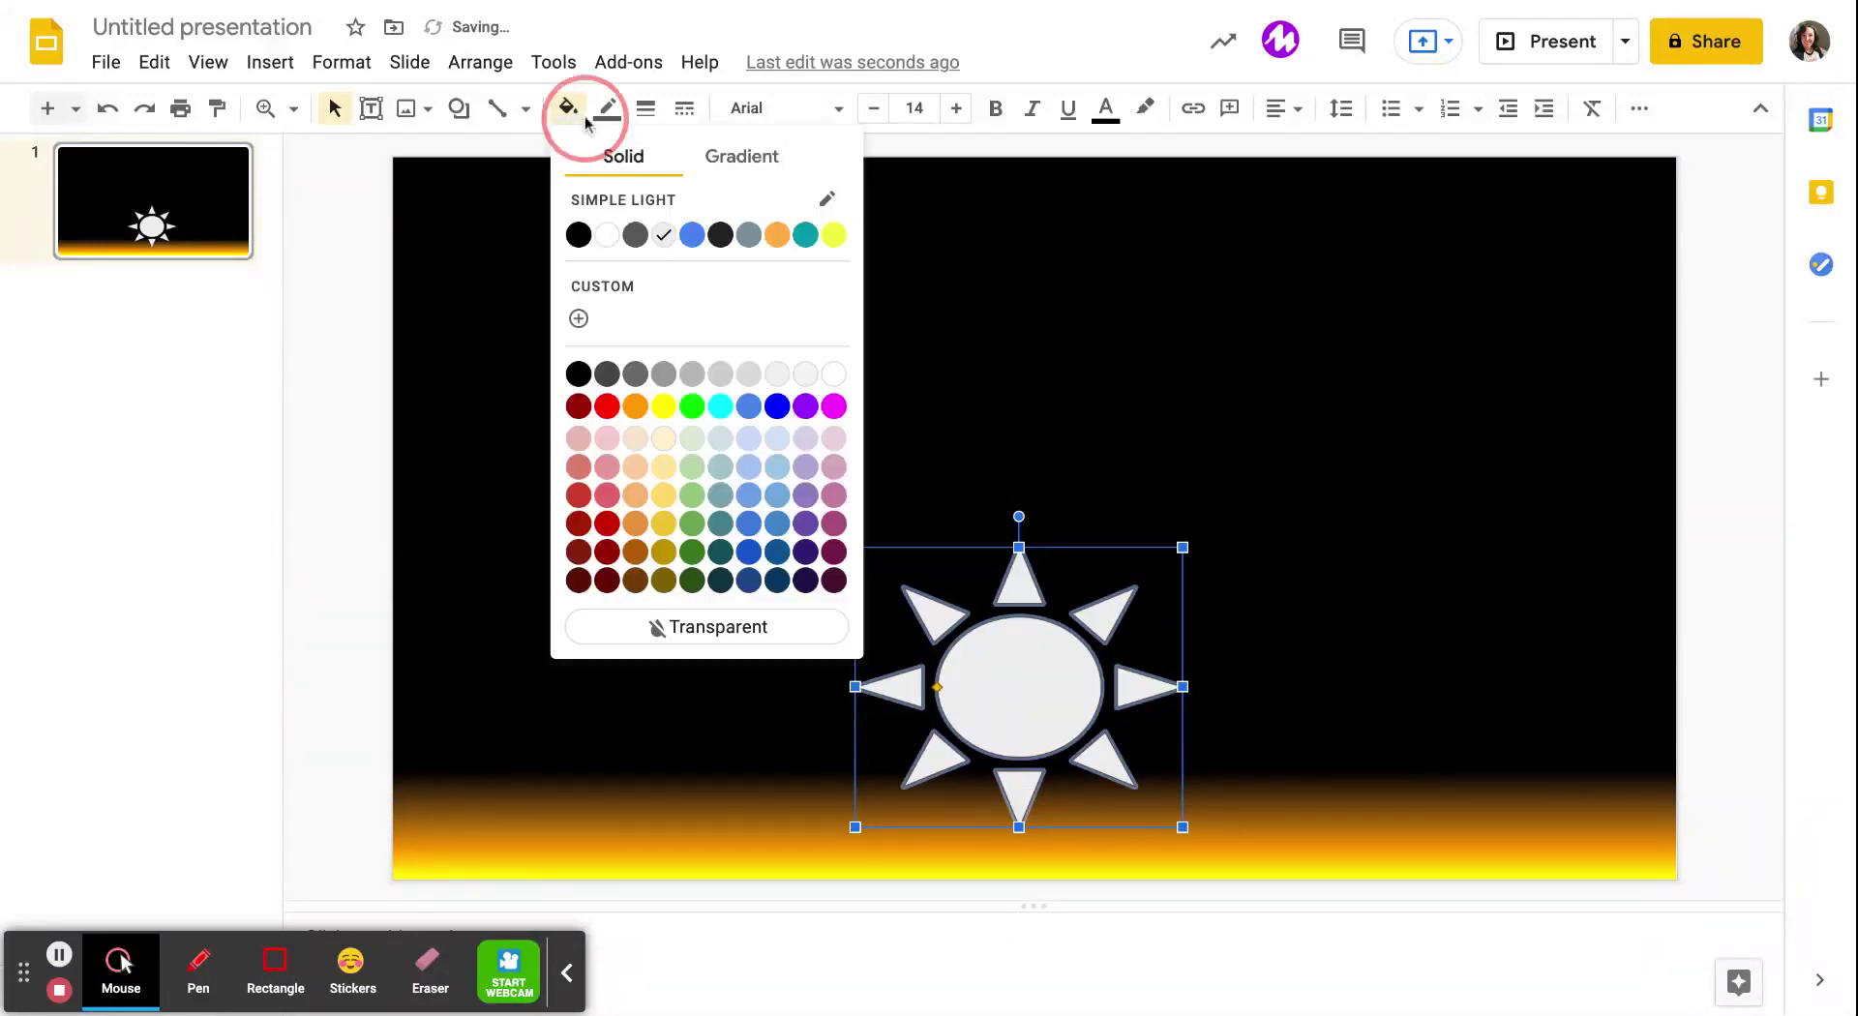
left_click(777, 242)
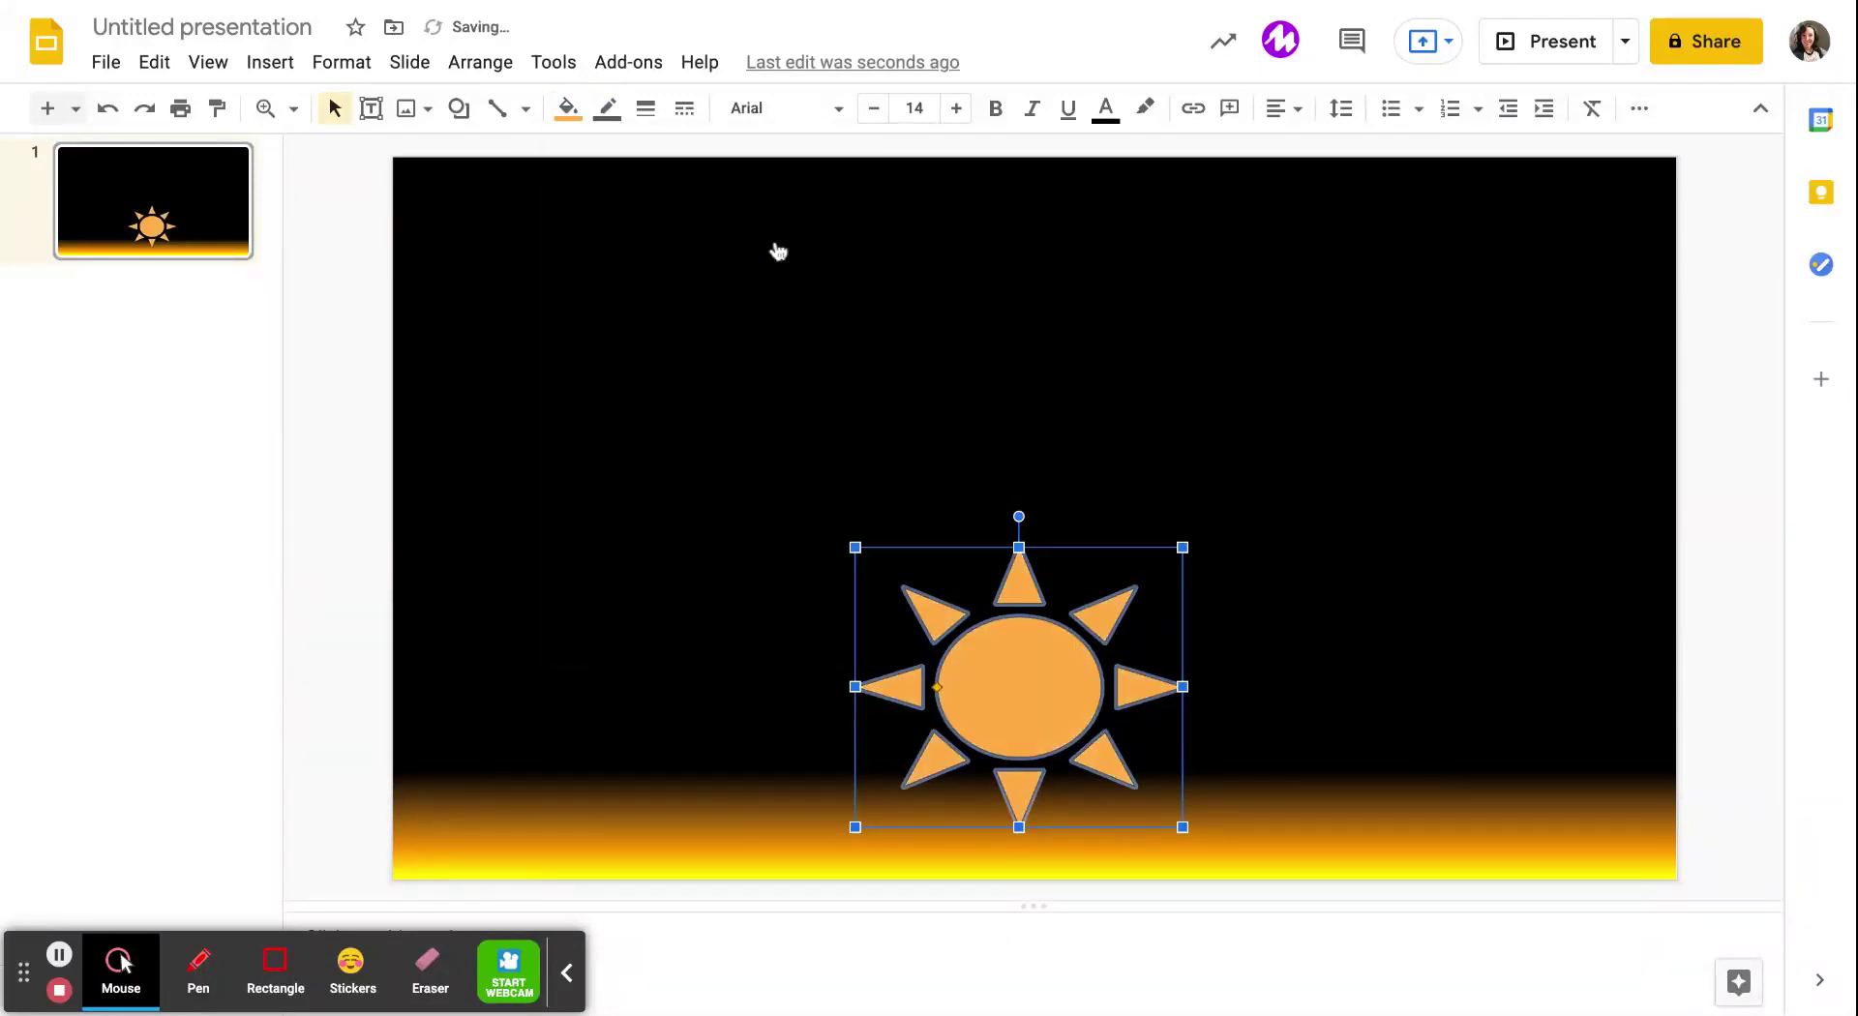
left_click(568, 107)
left_click(833, 235)
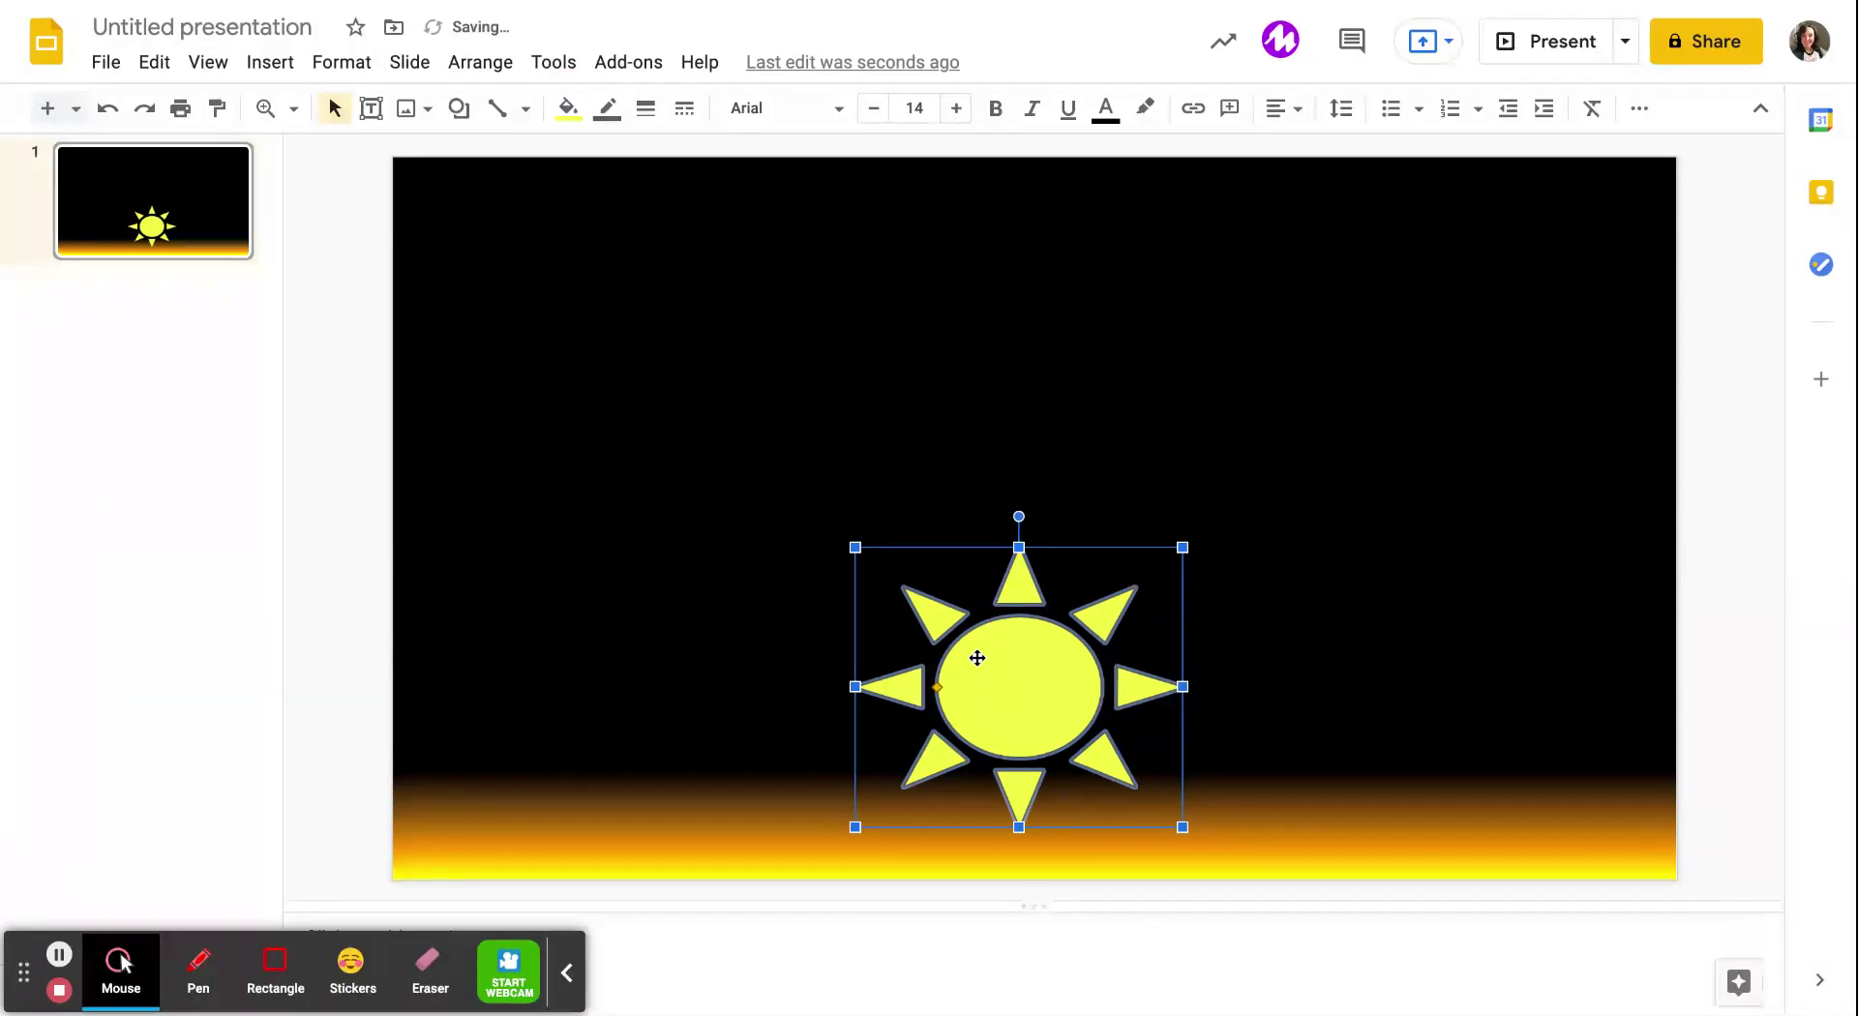
left_click_drag(977, 658, 977, 1008)
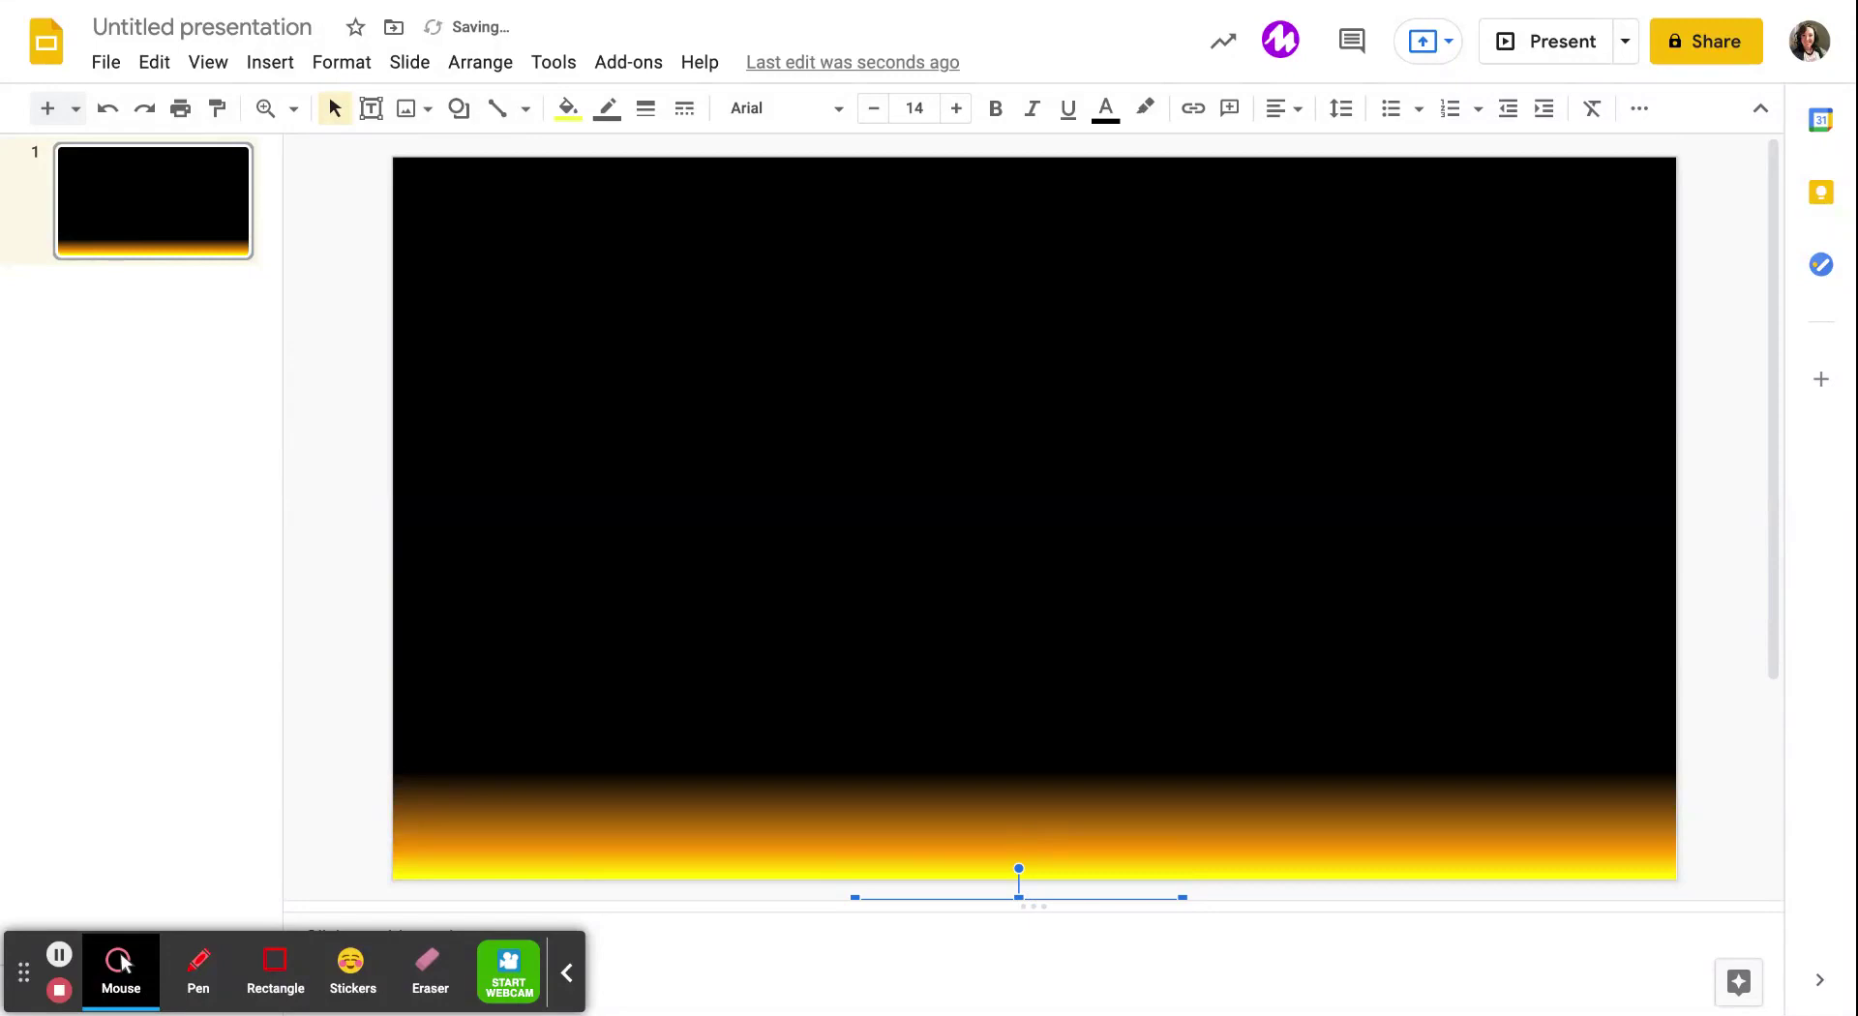
key("Up")
key("Up")
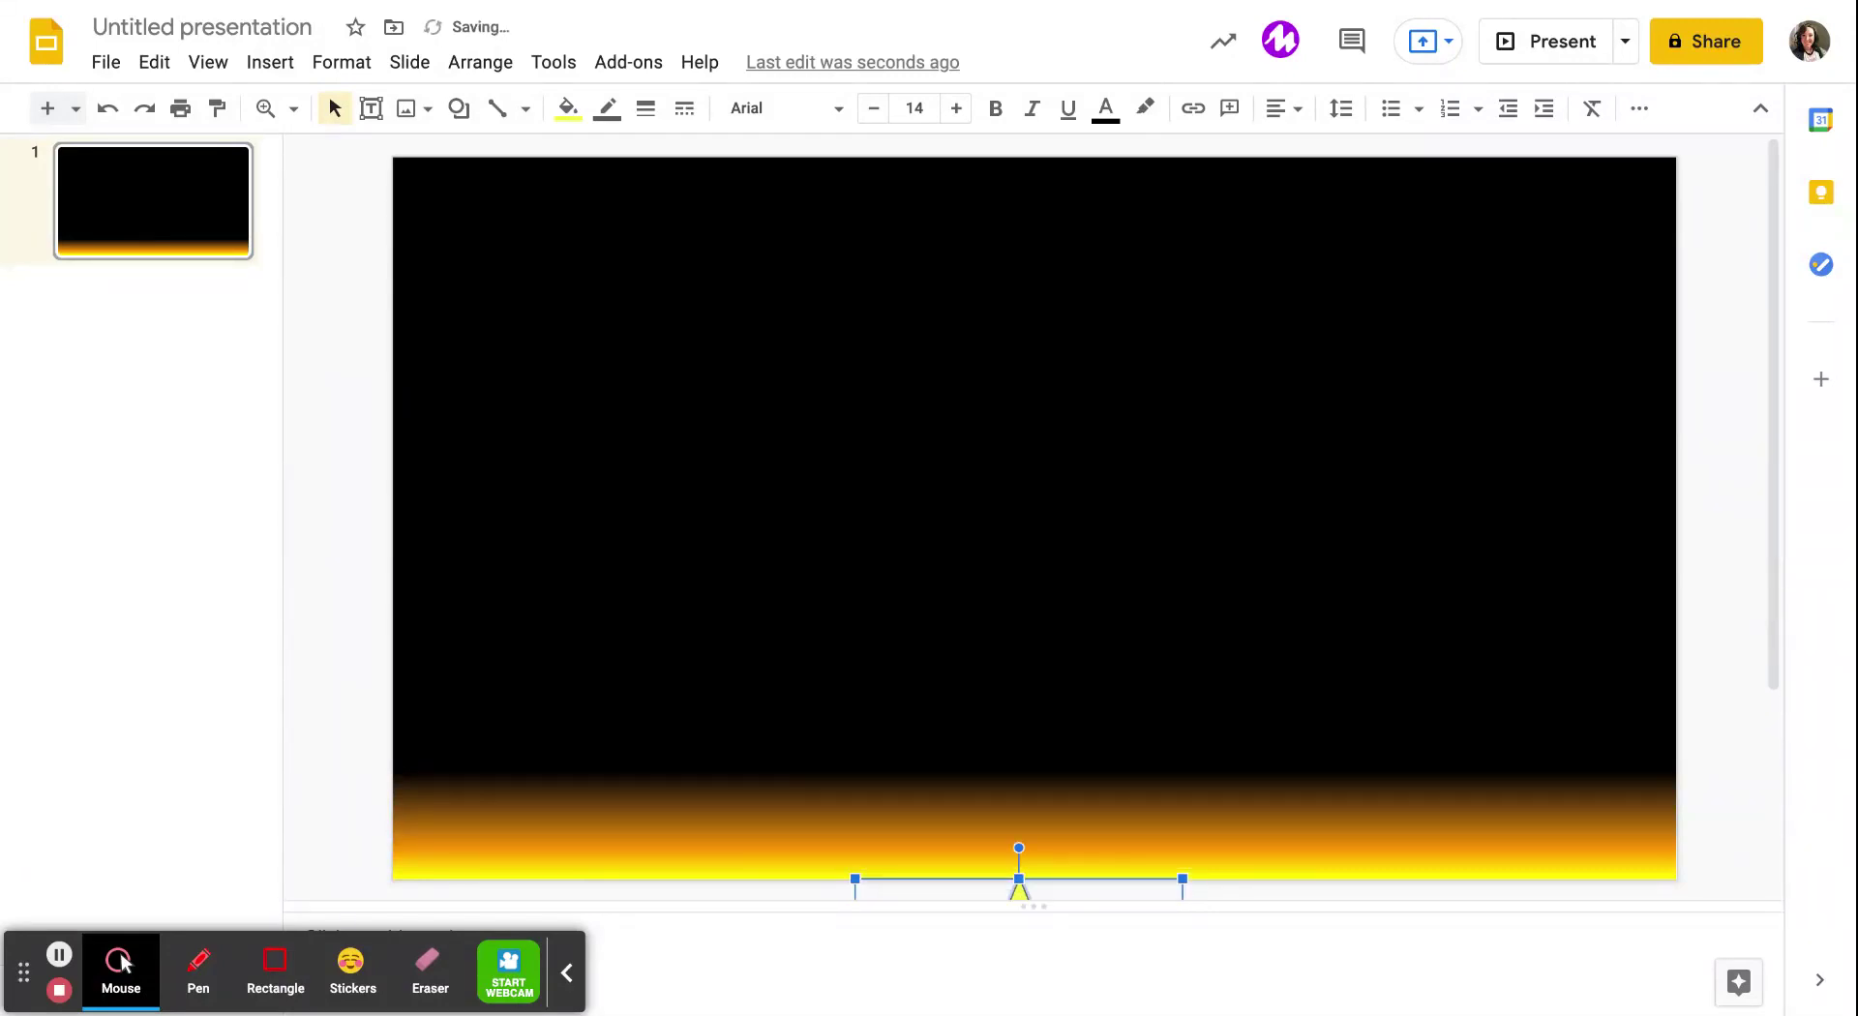
Step: Duplicate the slide up to six slides, raising the sun slightly on each new copy
left_click(169, 190)
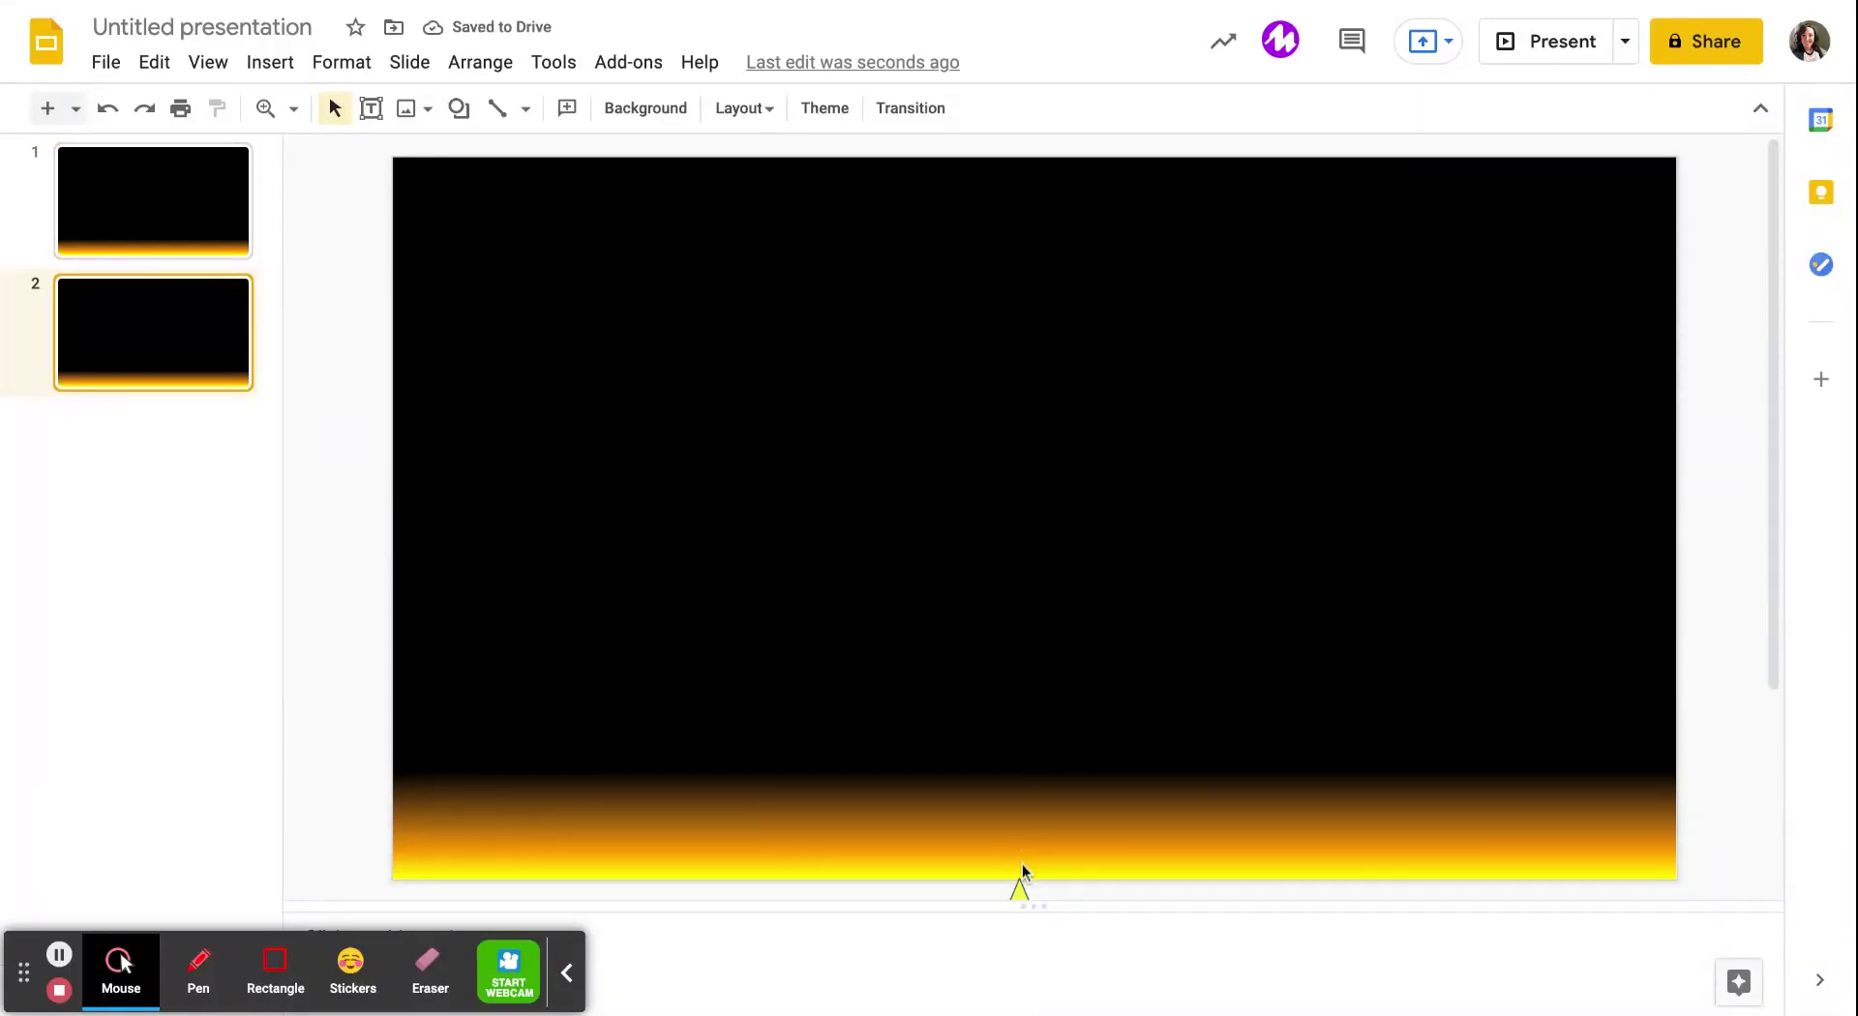
left_click(1021, 886)
left_click_drag(1023, 892, 1023, 870)
left_click(207, 348)
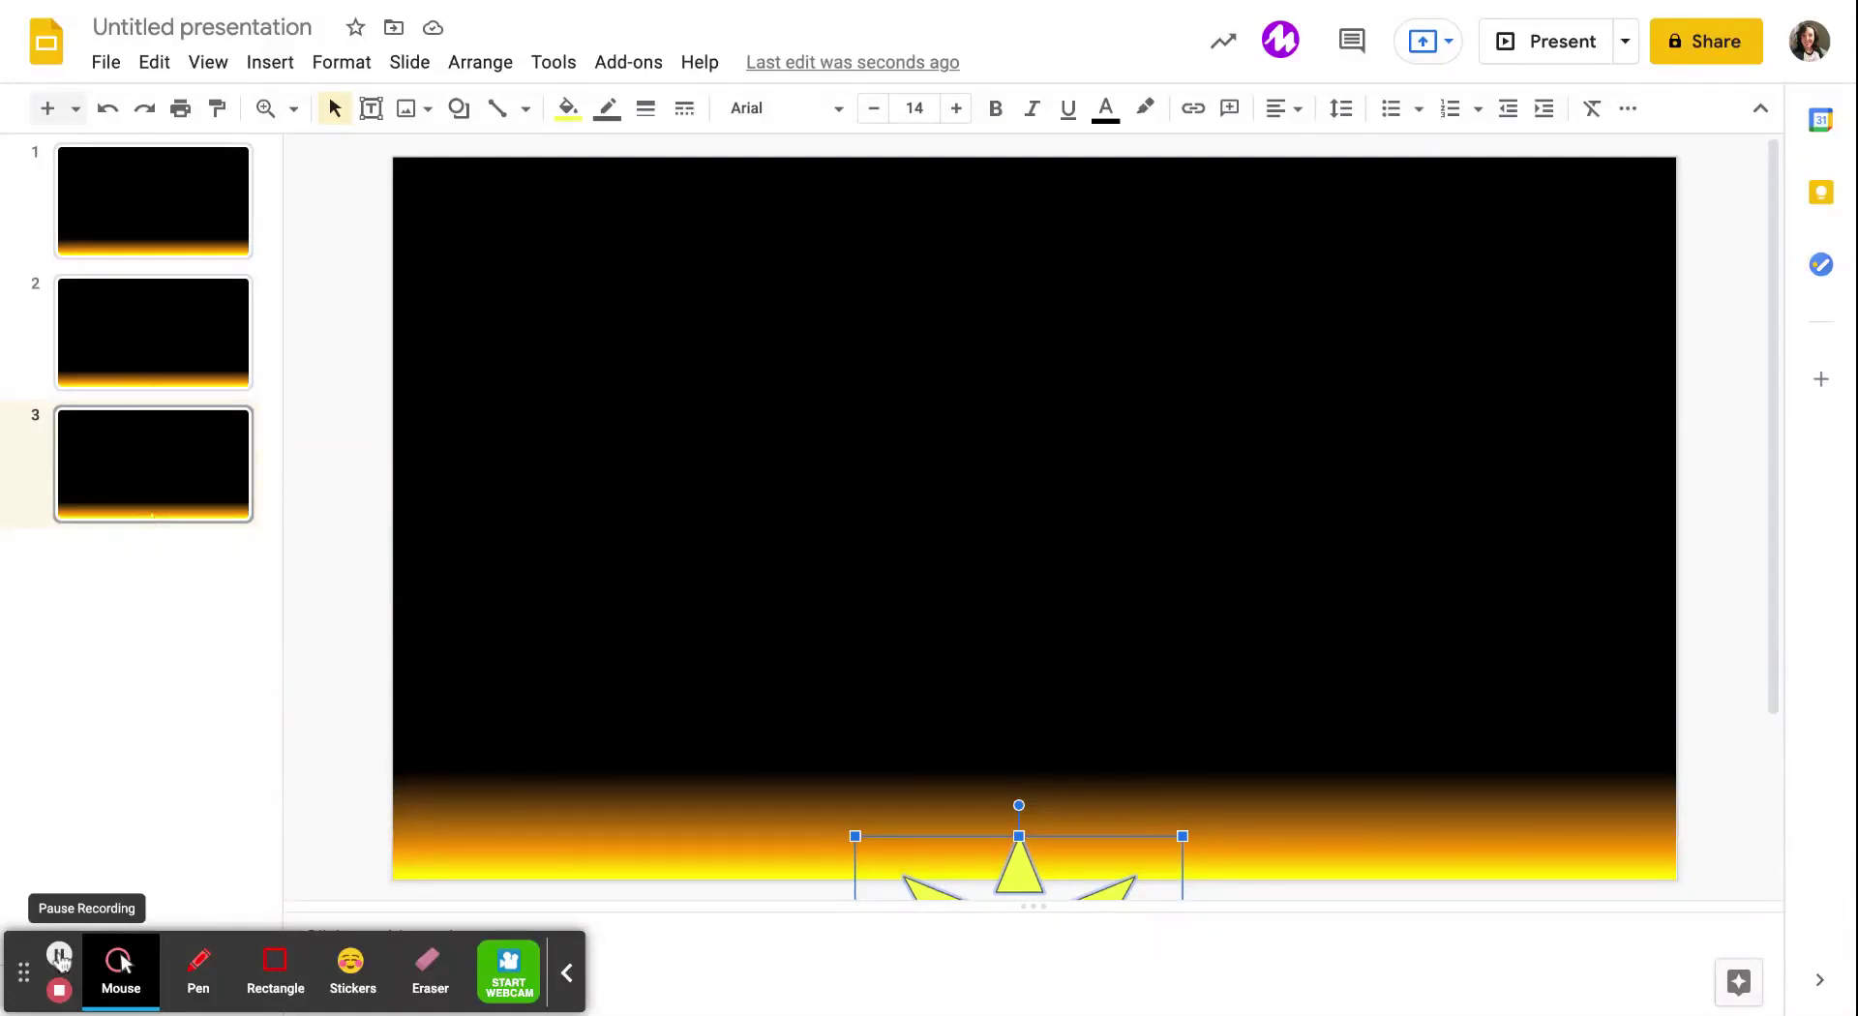
left_click(60, 959)
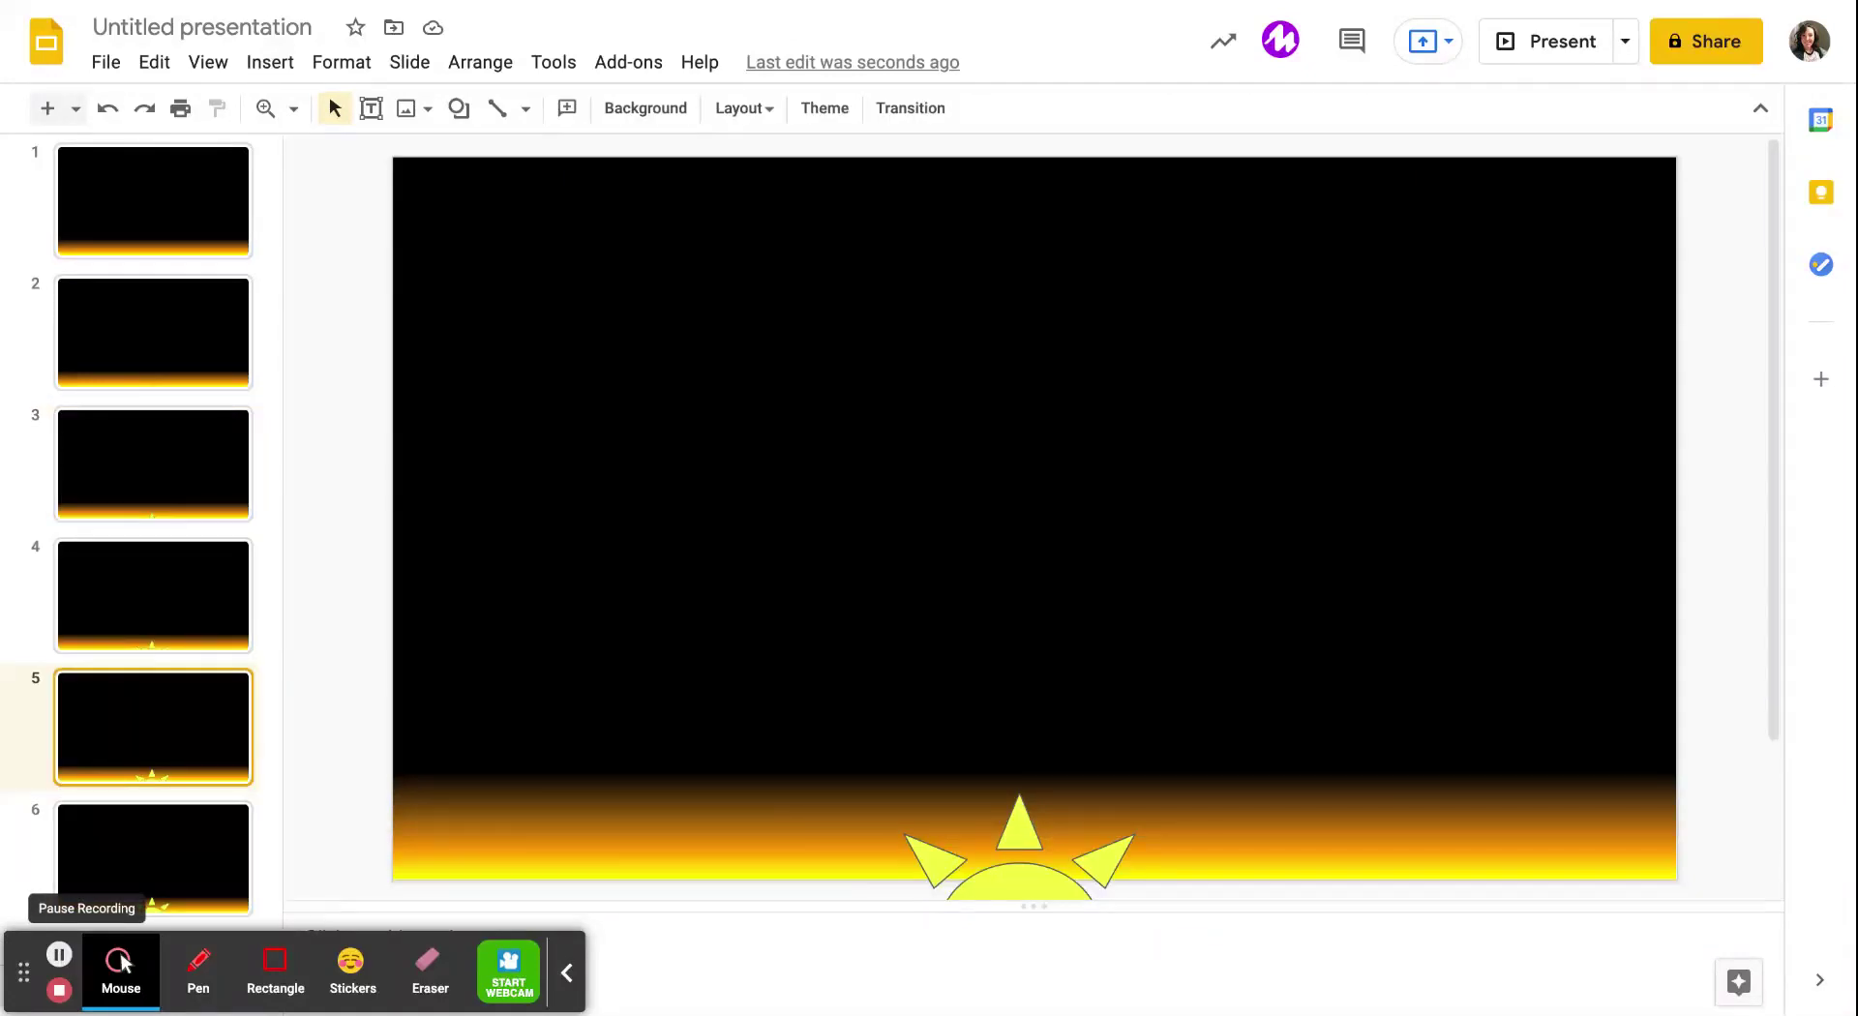
Step: Drag the middle gradient stop left to raise the glow on slides 5 and 6
left_click(665, 112)
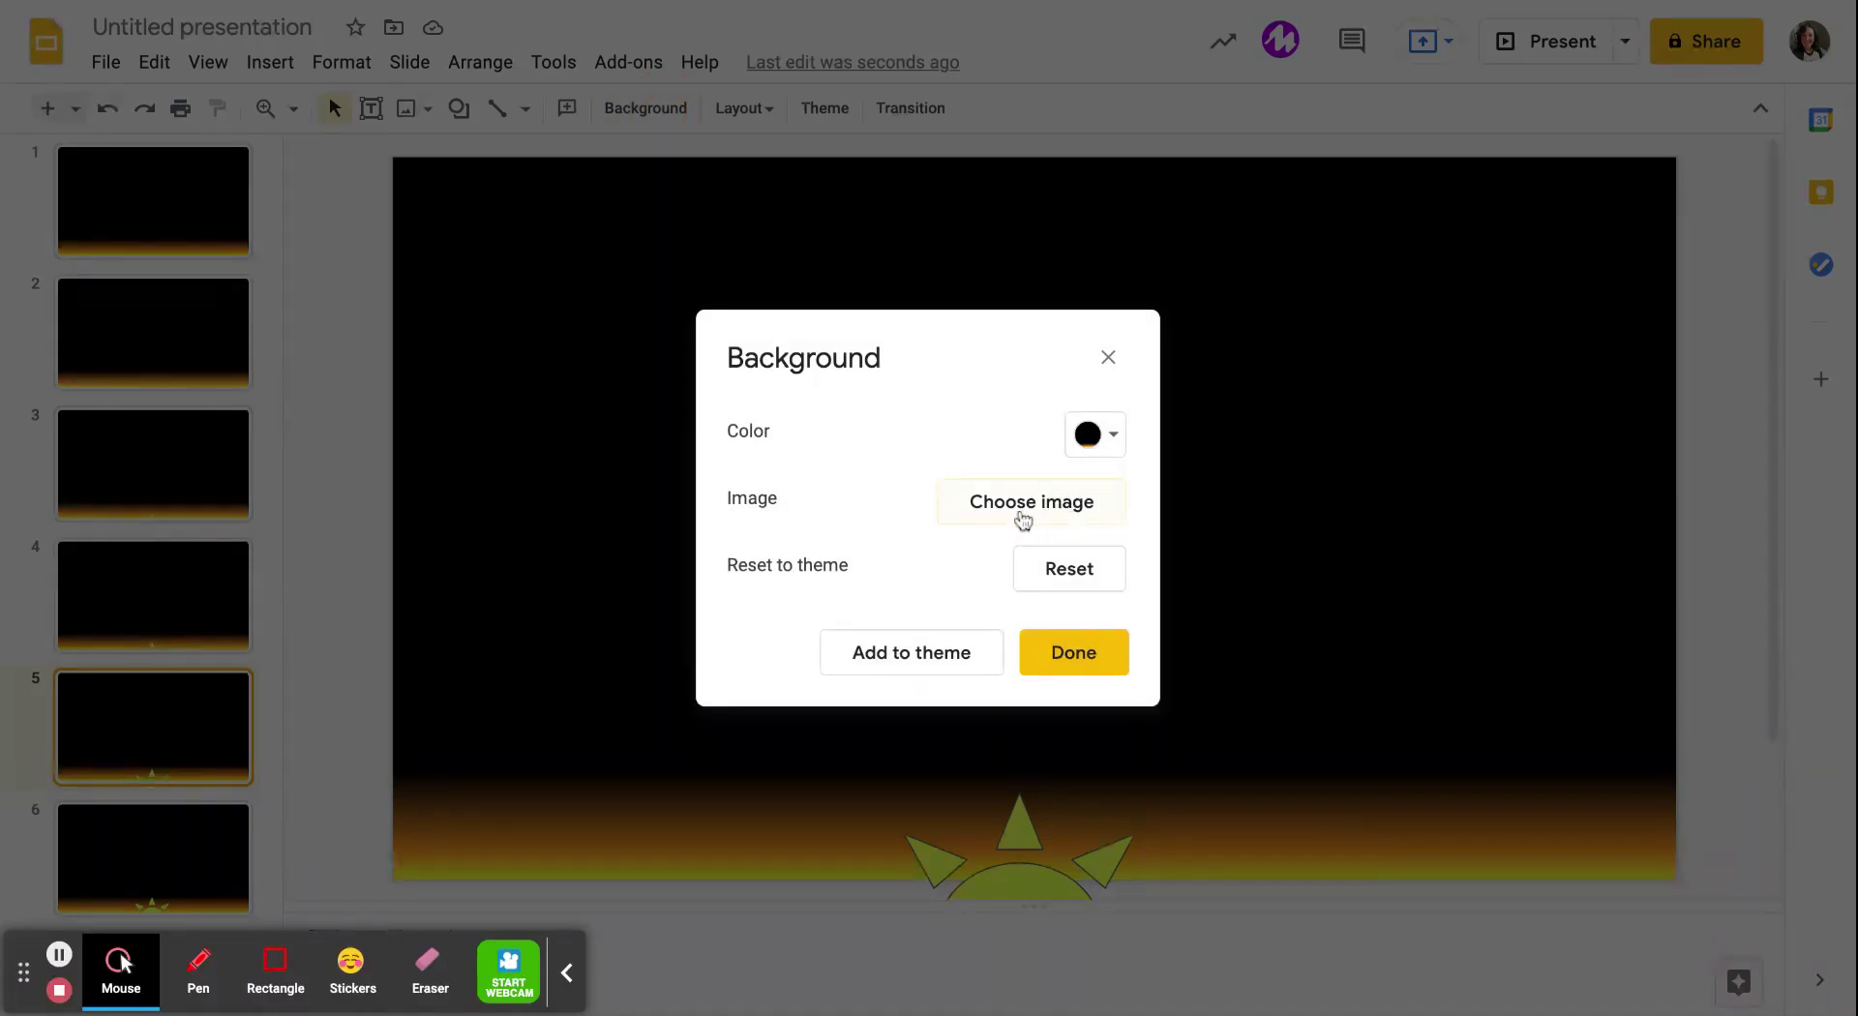
left_click(1122, 455)
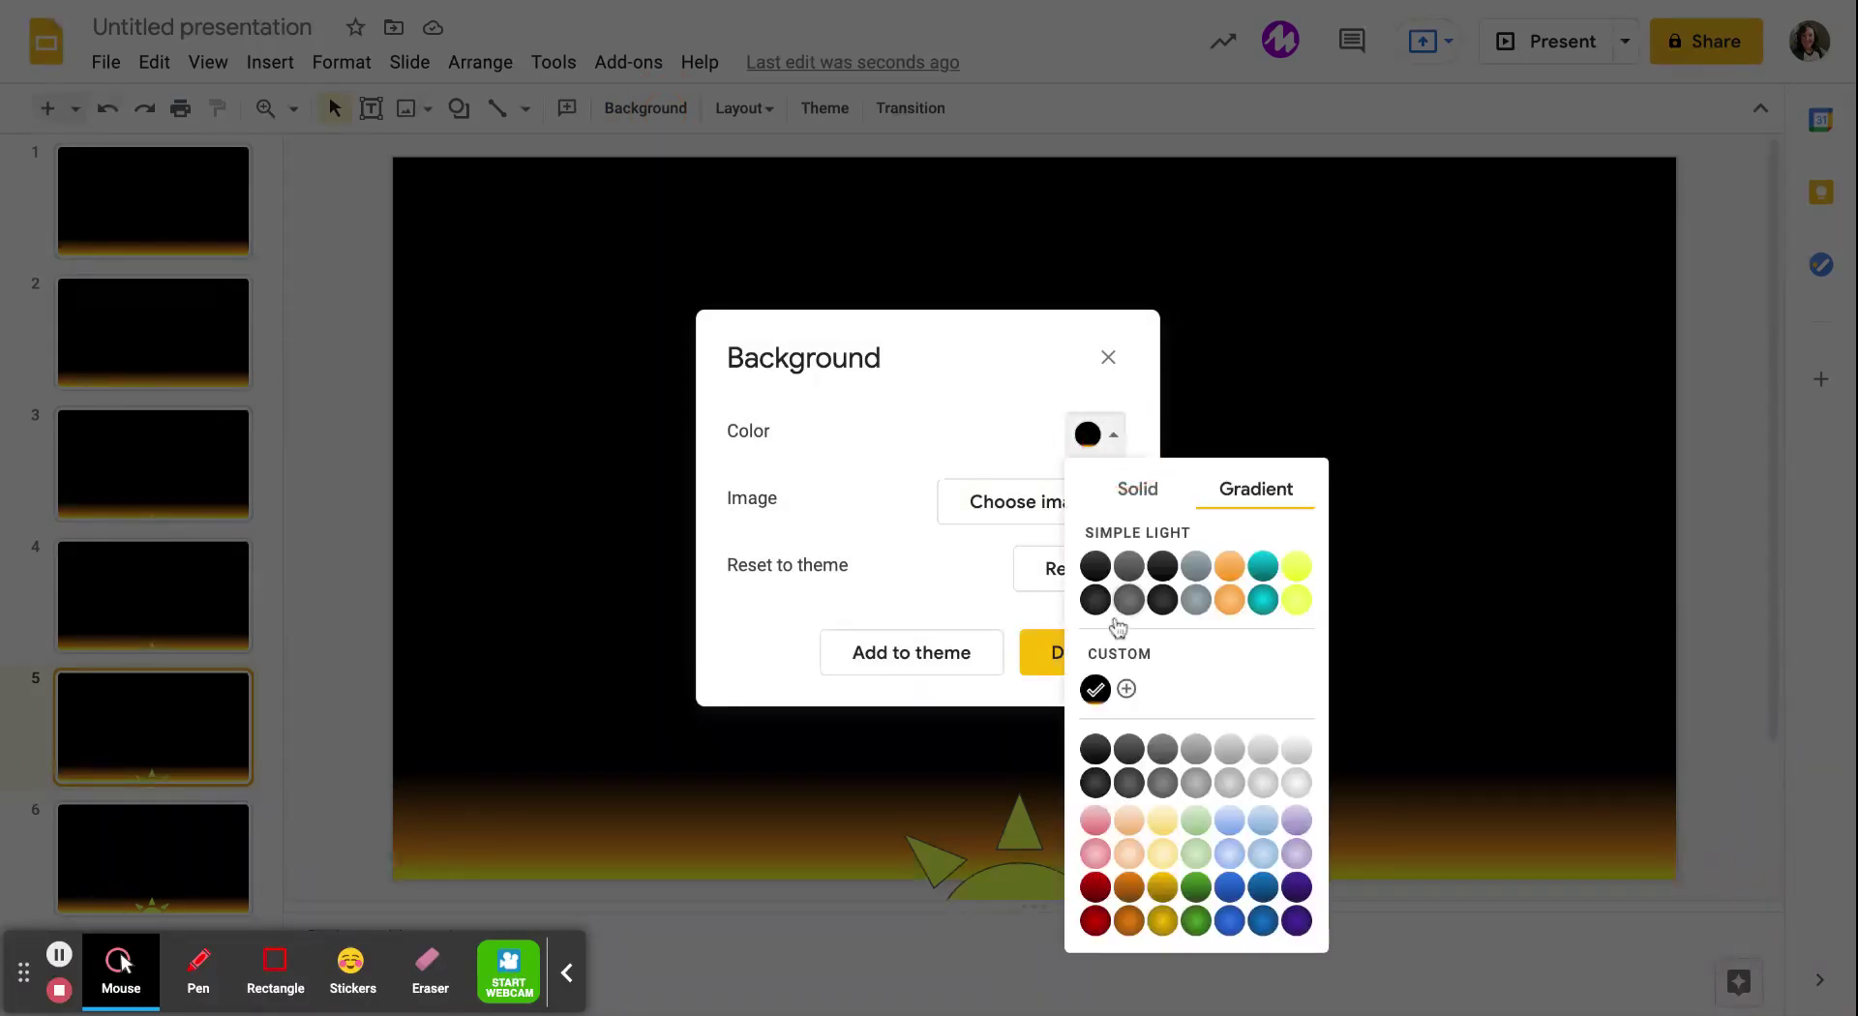
left_click(1126, 689)
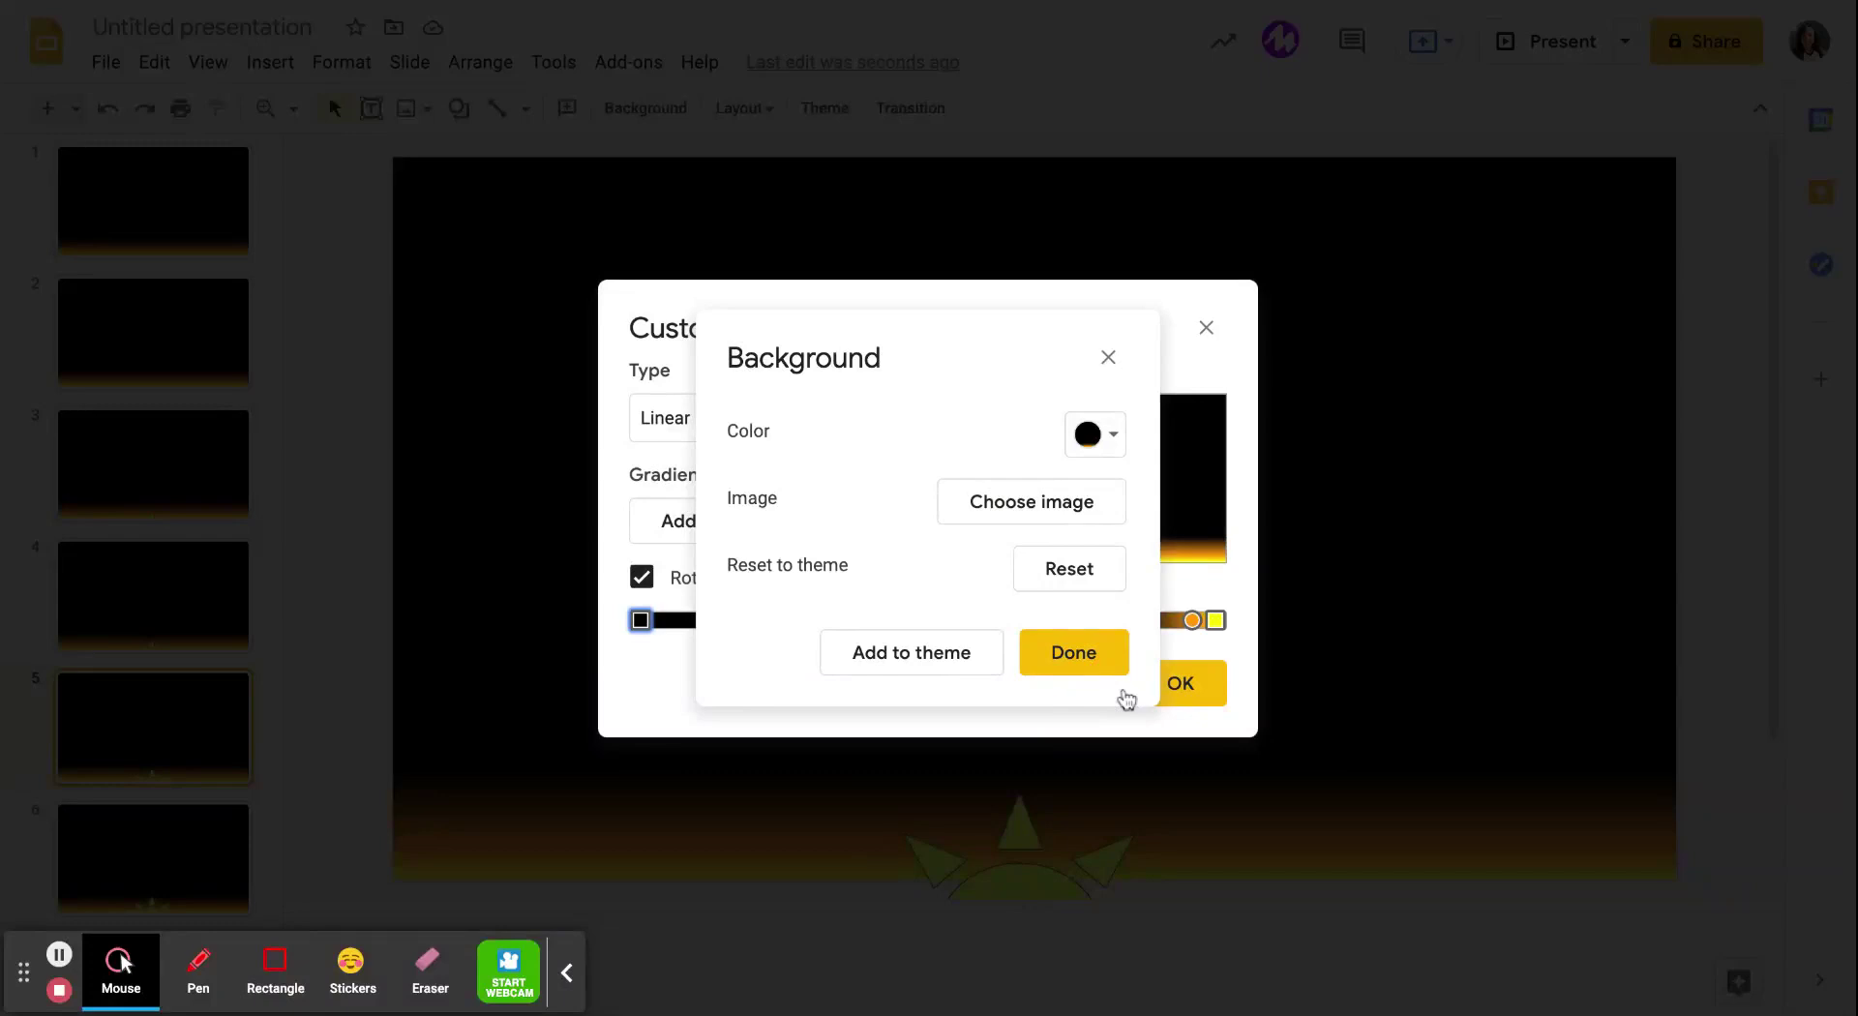
left_click(1108, 357)
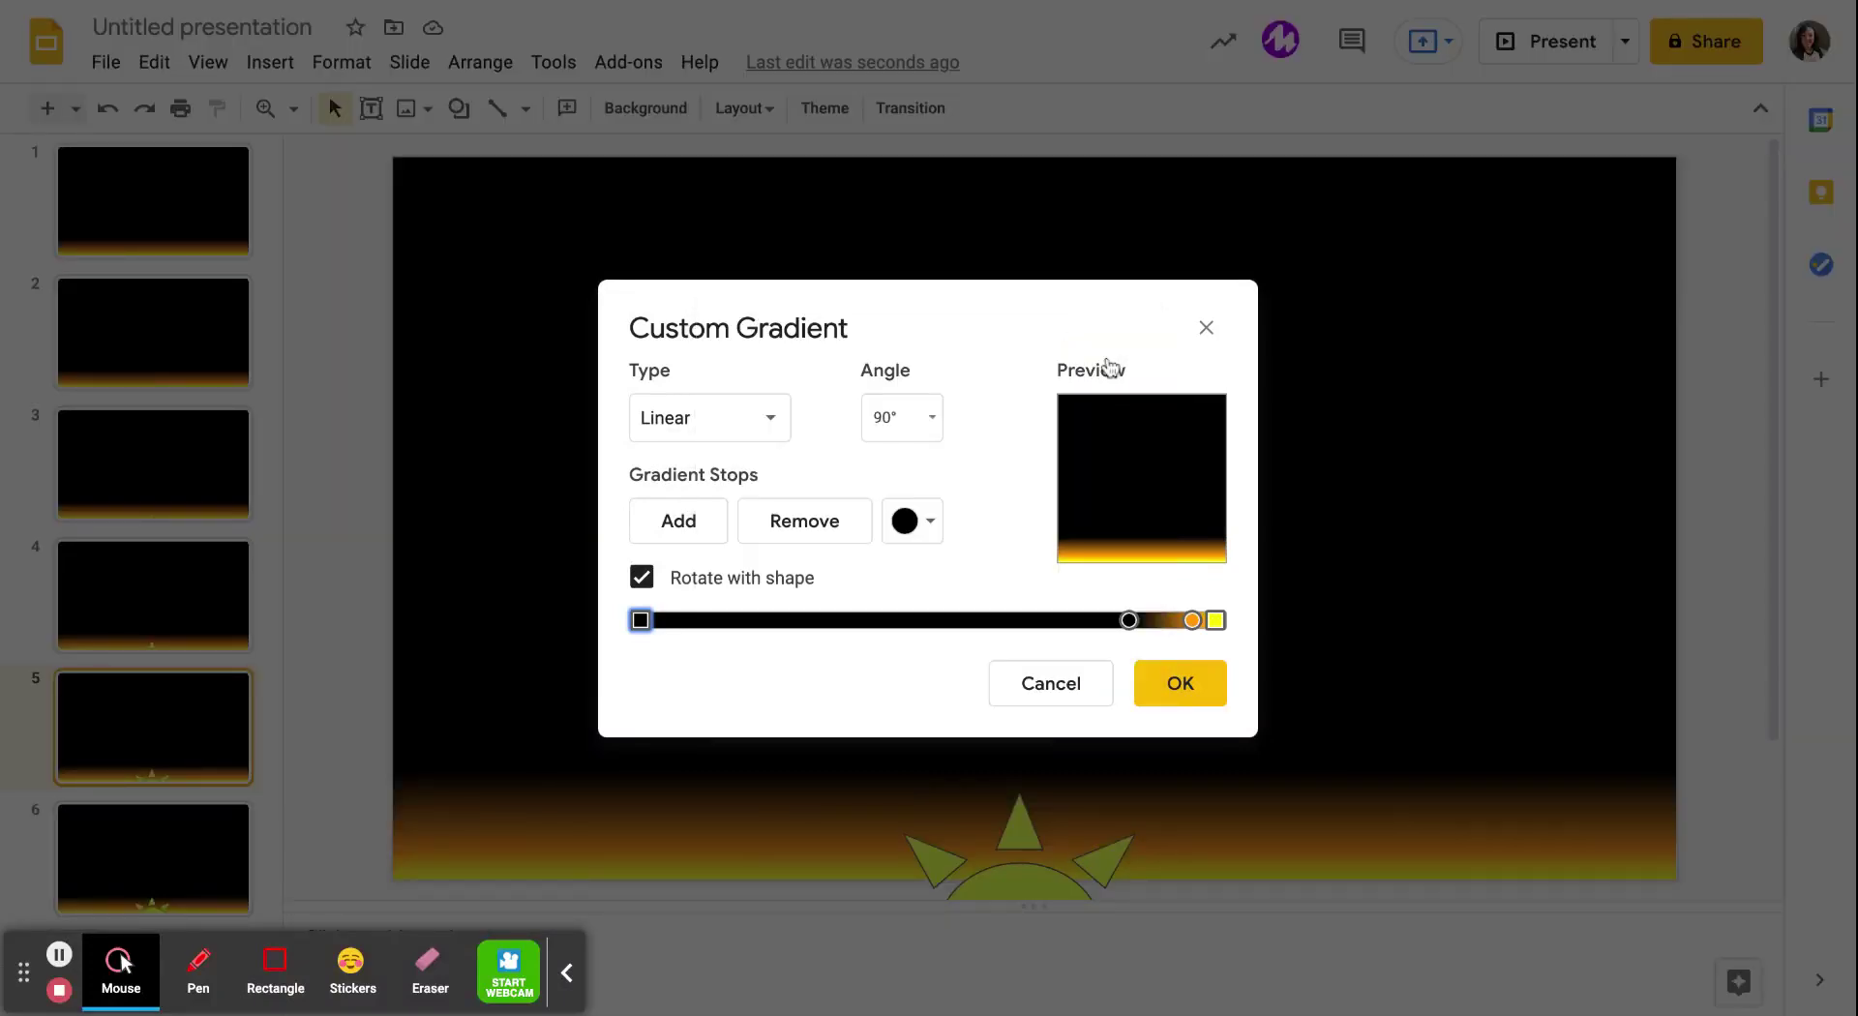
left_click_drag(1129, 620, 1025, 620)
left_click(1192, 621)
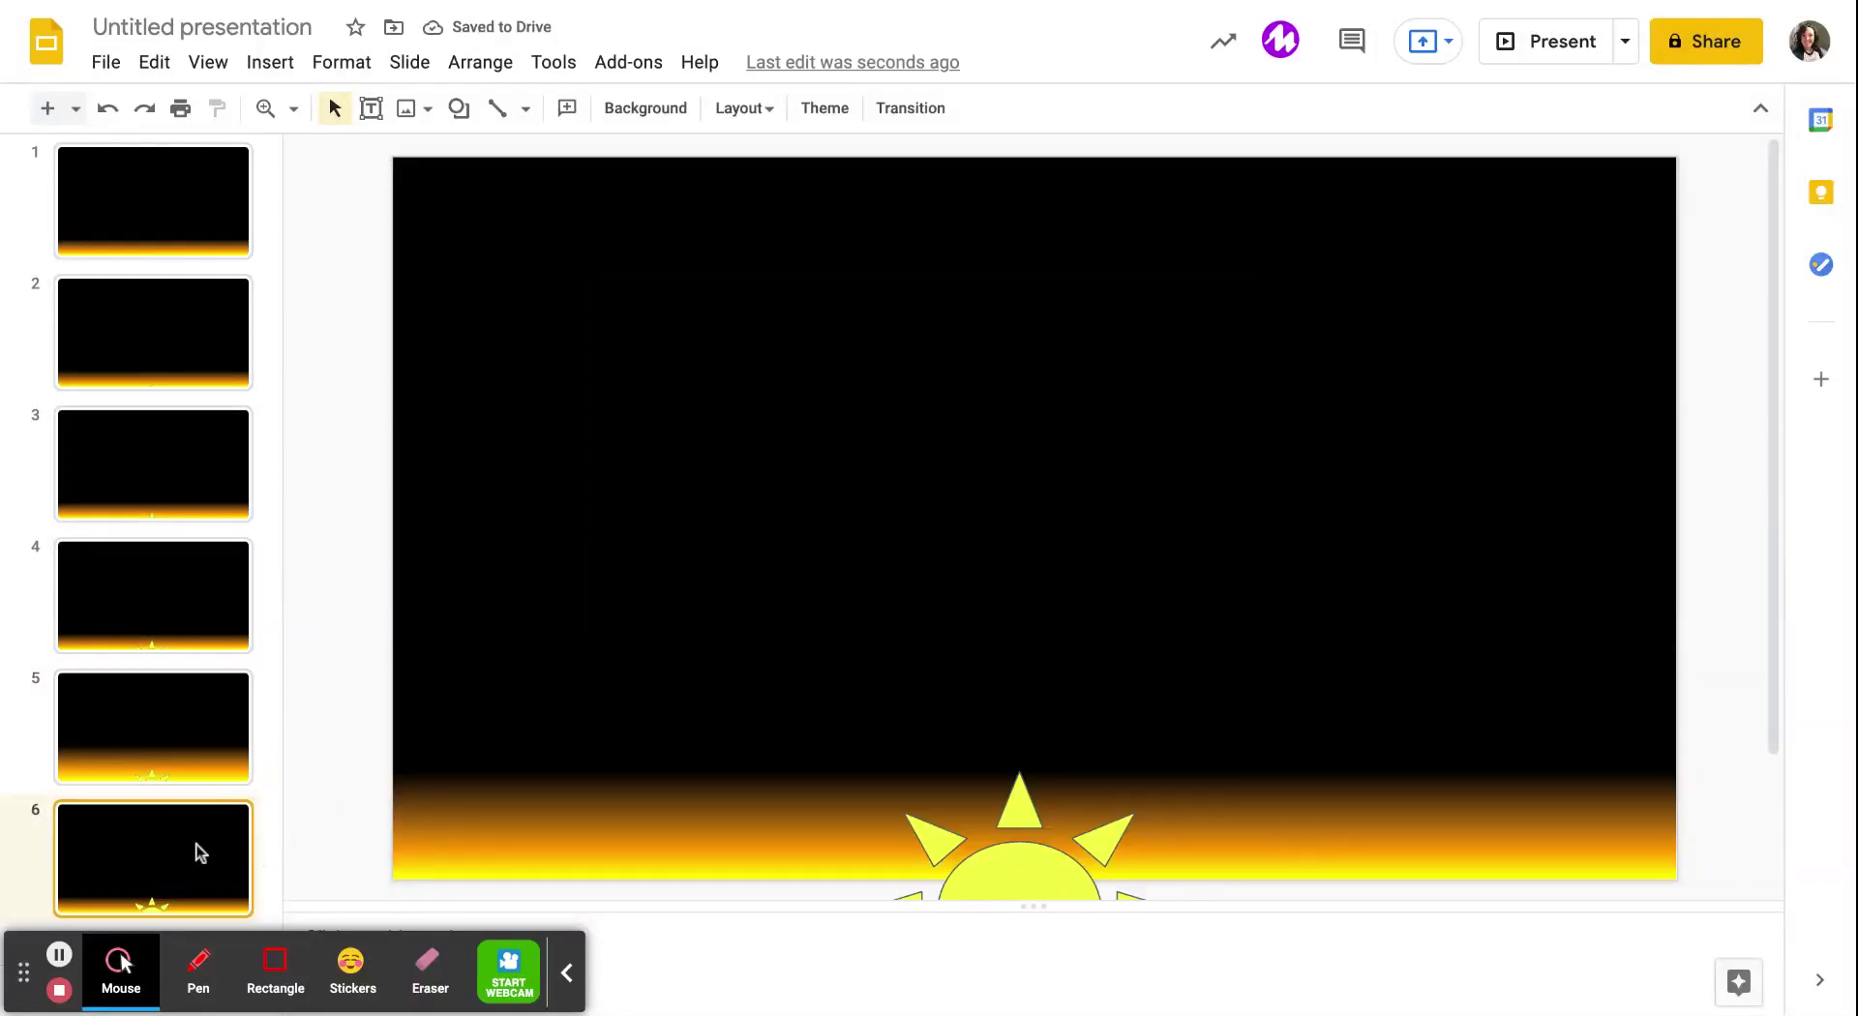
left_click(639, 109)
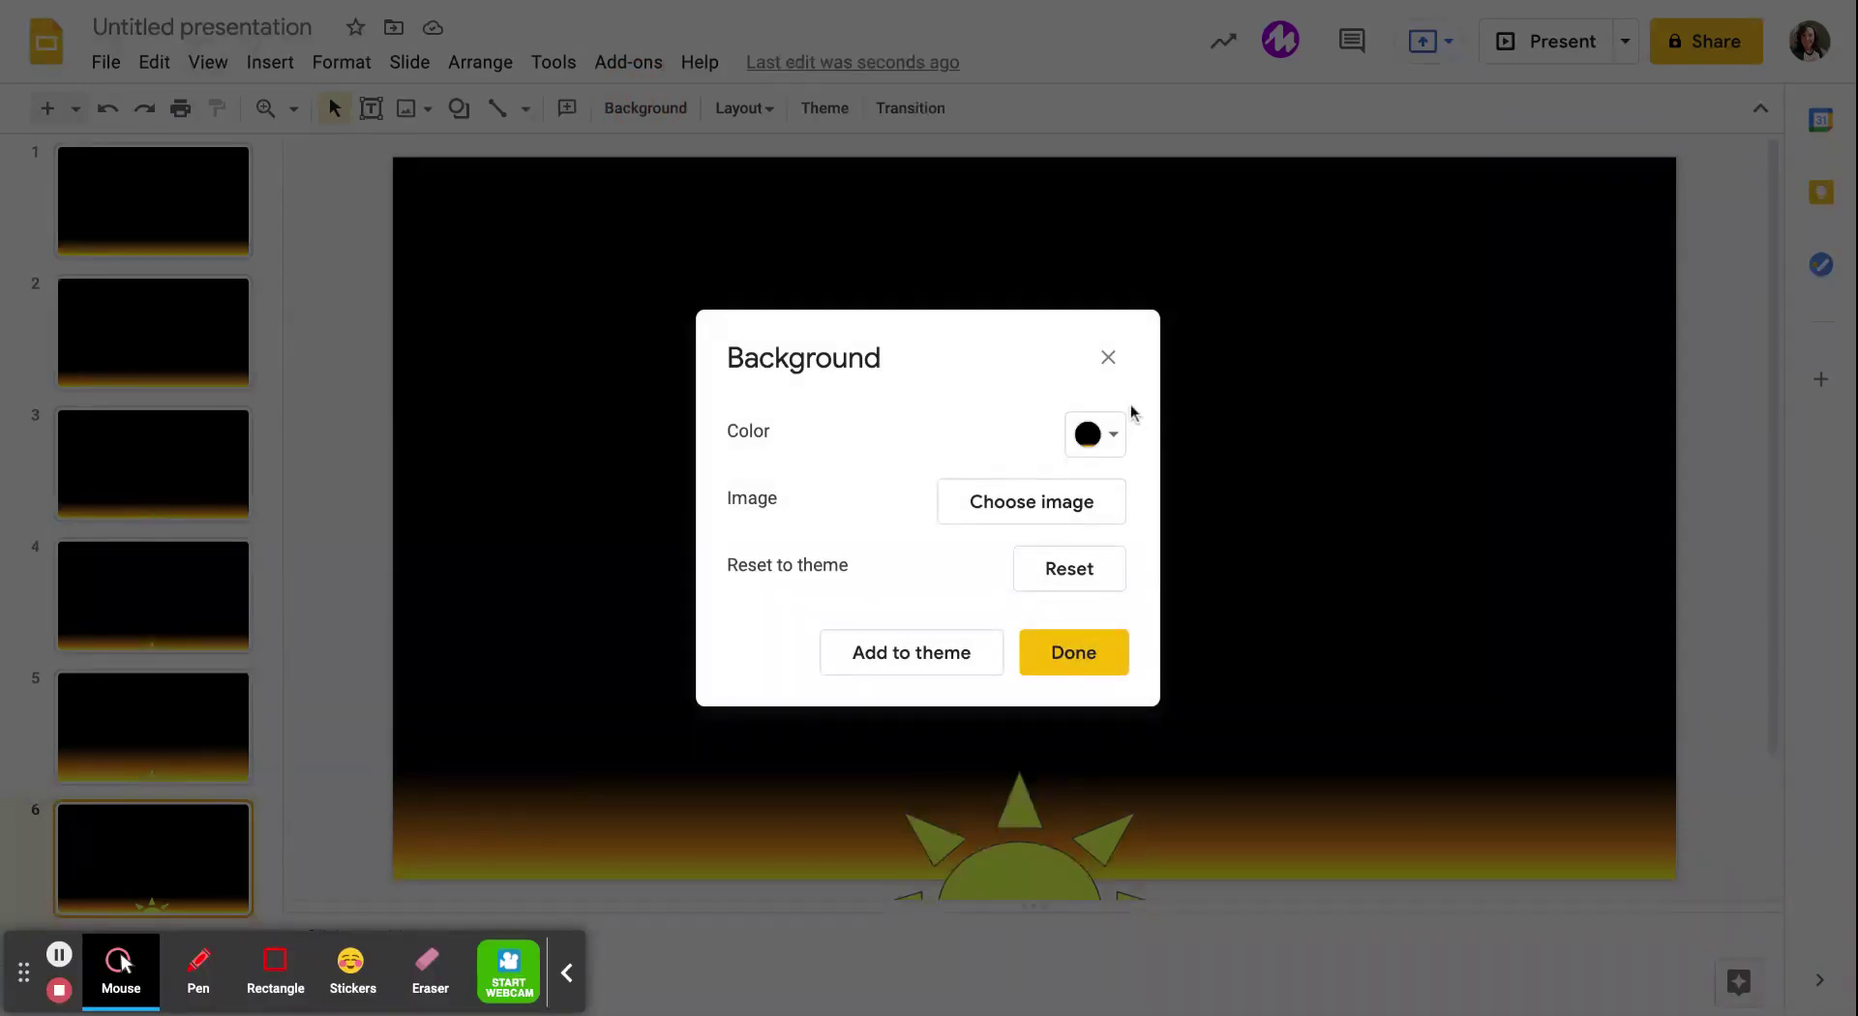
left_click(1111, 368)
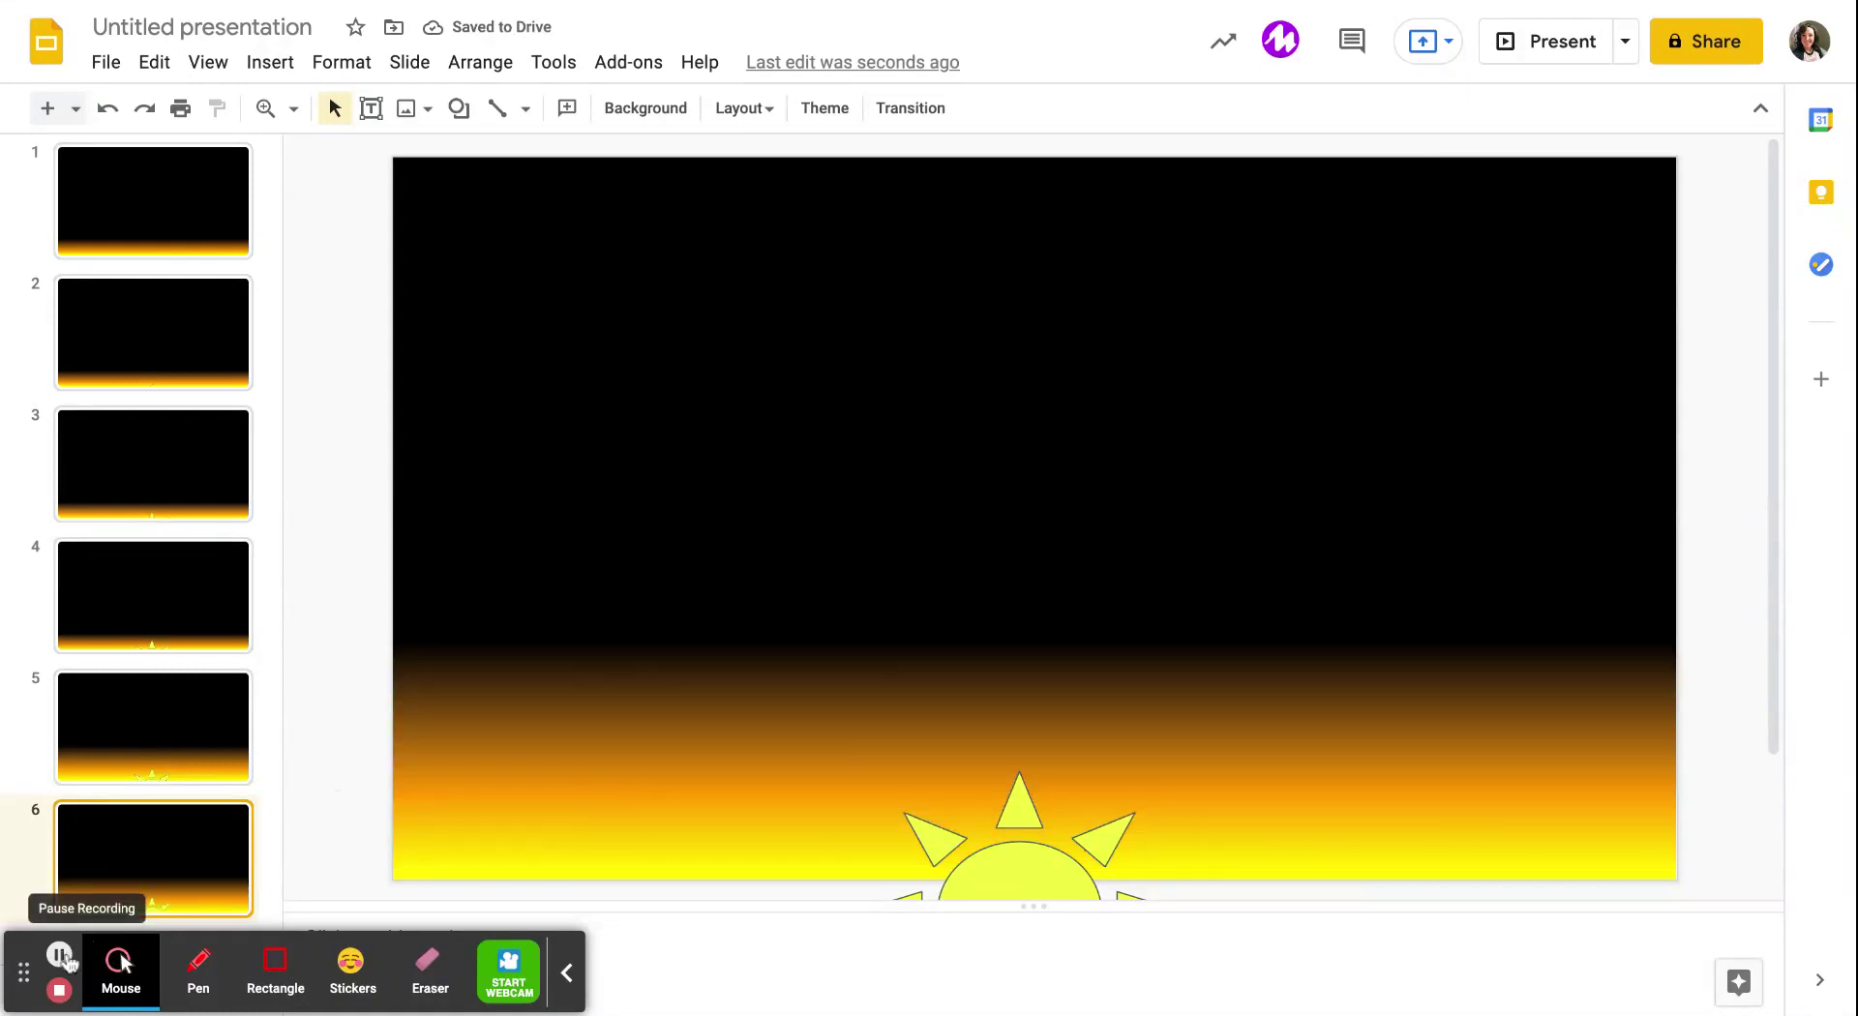
Step: Duplicate slide 6 as slide 7 and raise its sun slightly
left_click(165, 855)
key("Return")
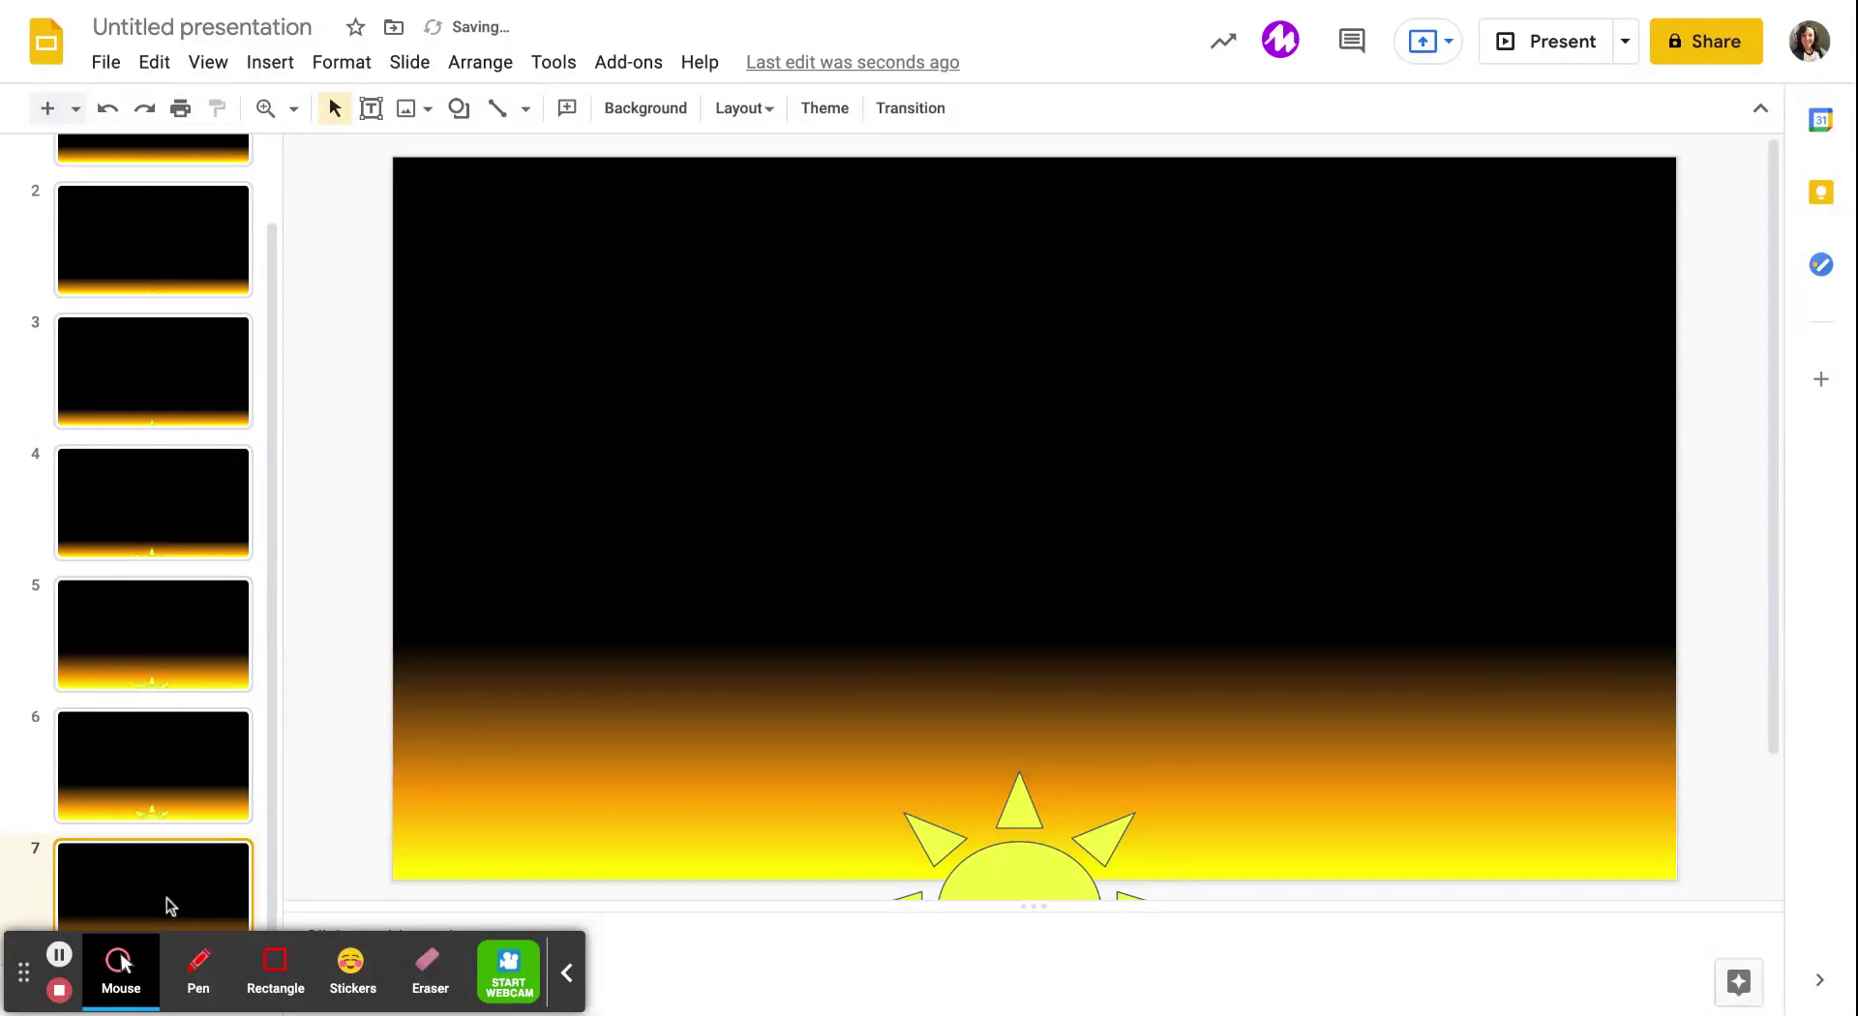
left_click(1041, 869)
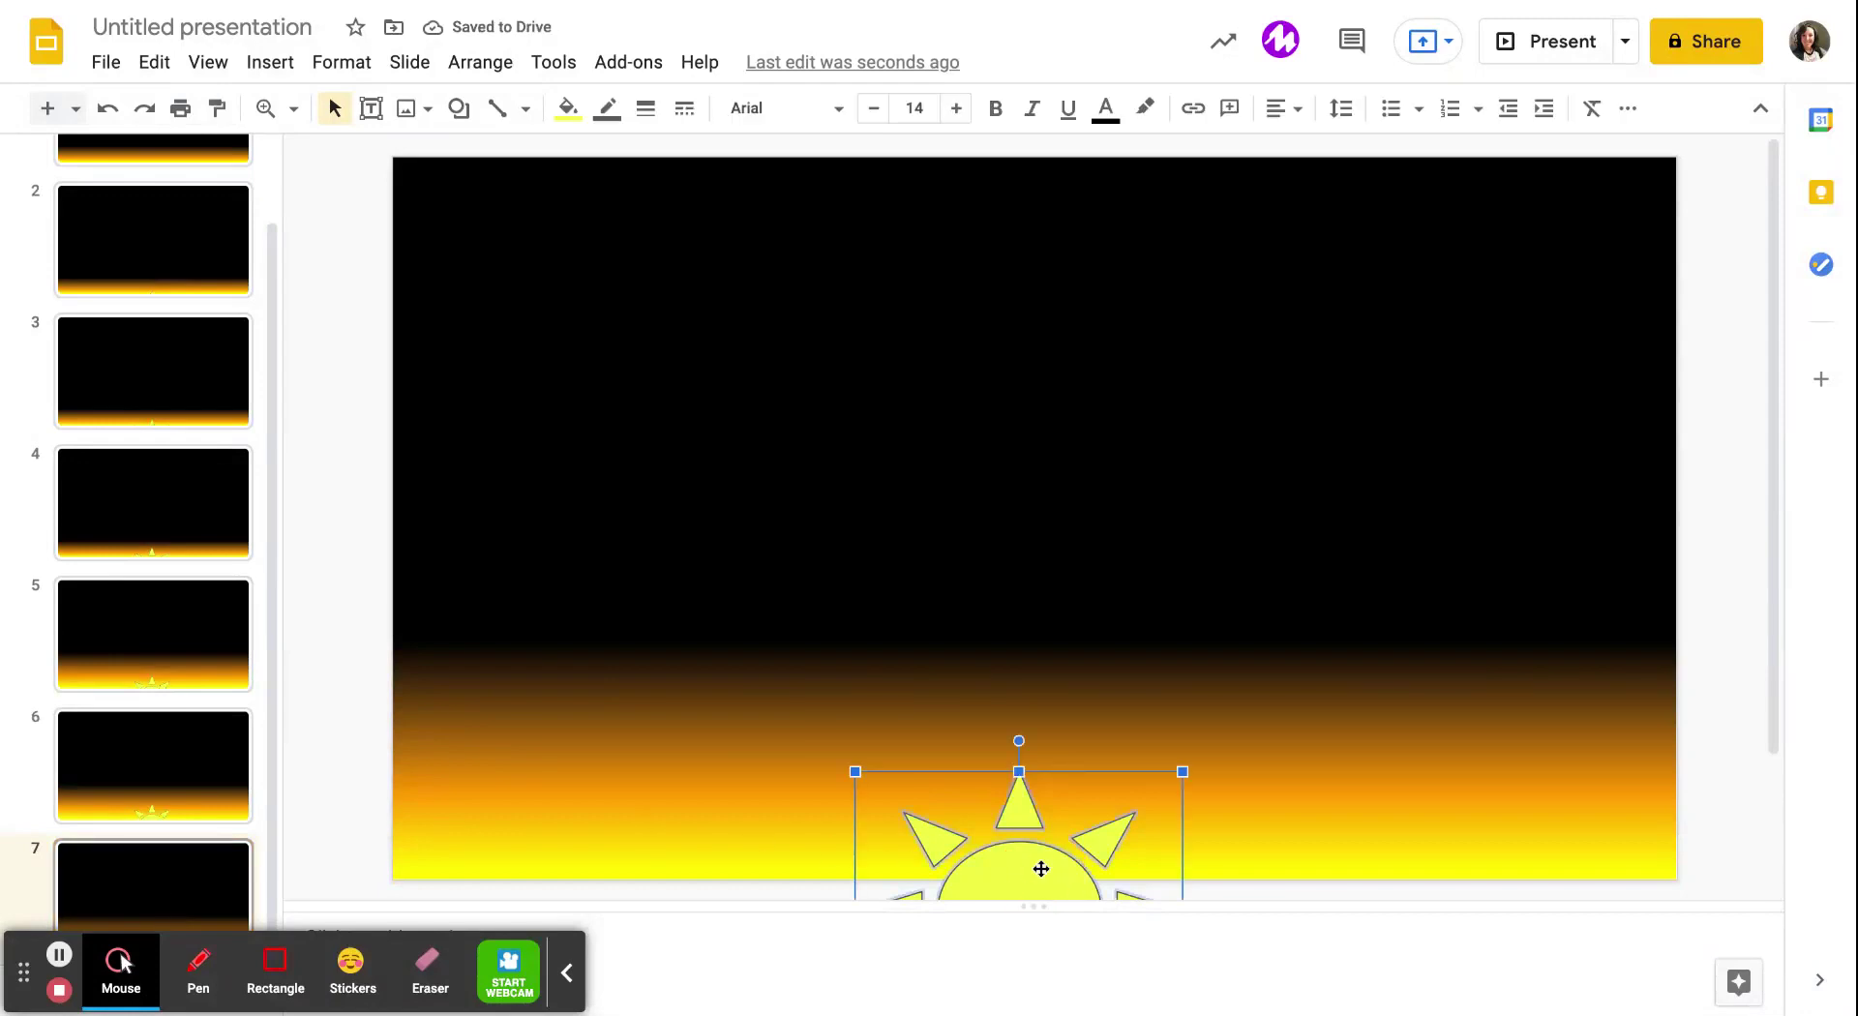
left_click_drag(1041, 869, 1041, 847)
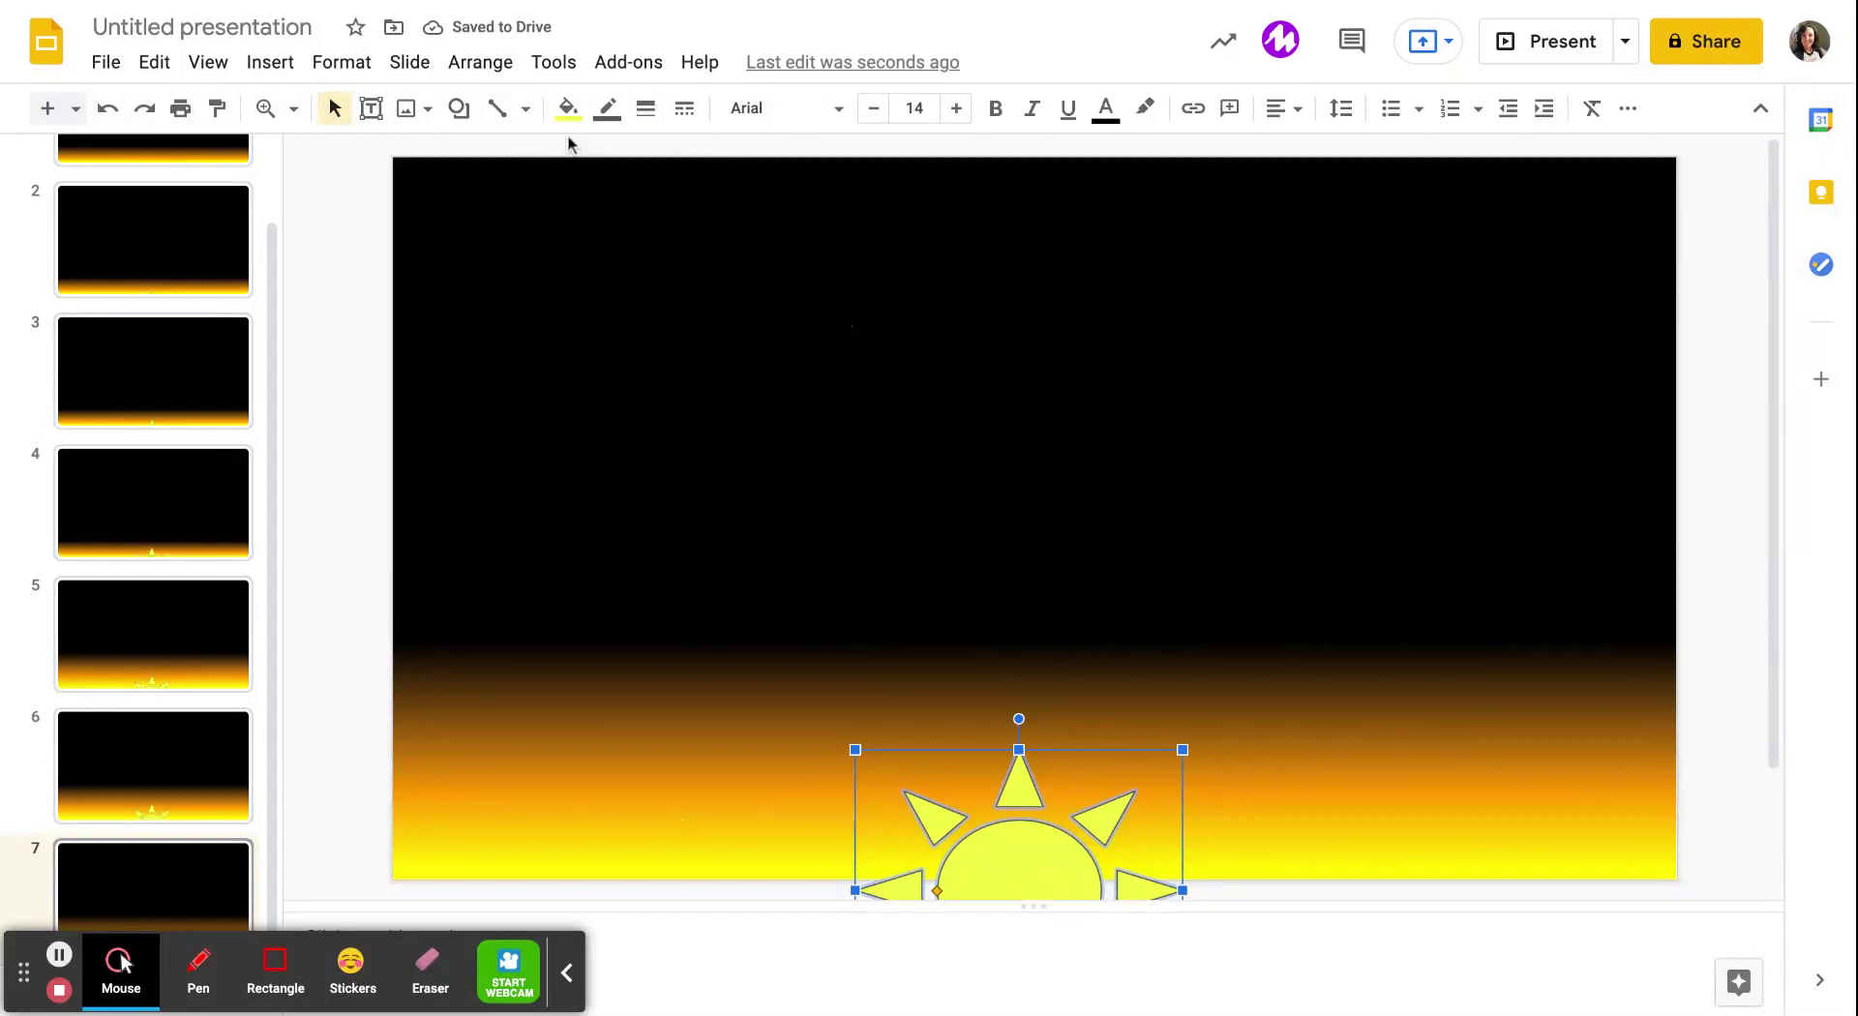
right_click(783, 368)
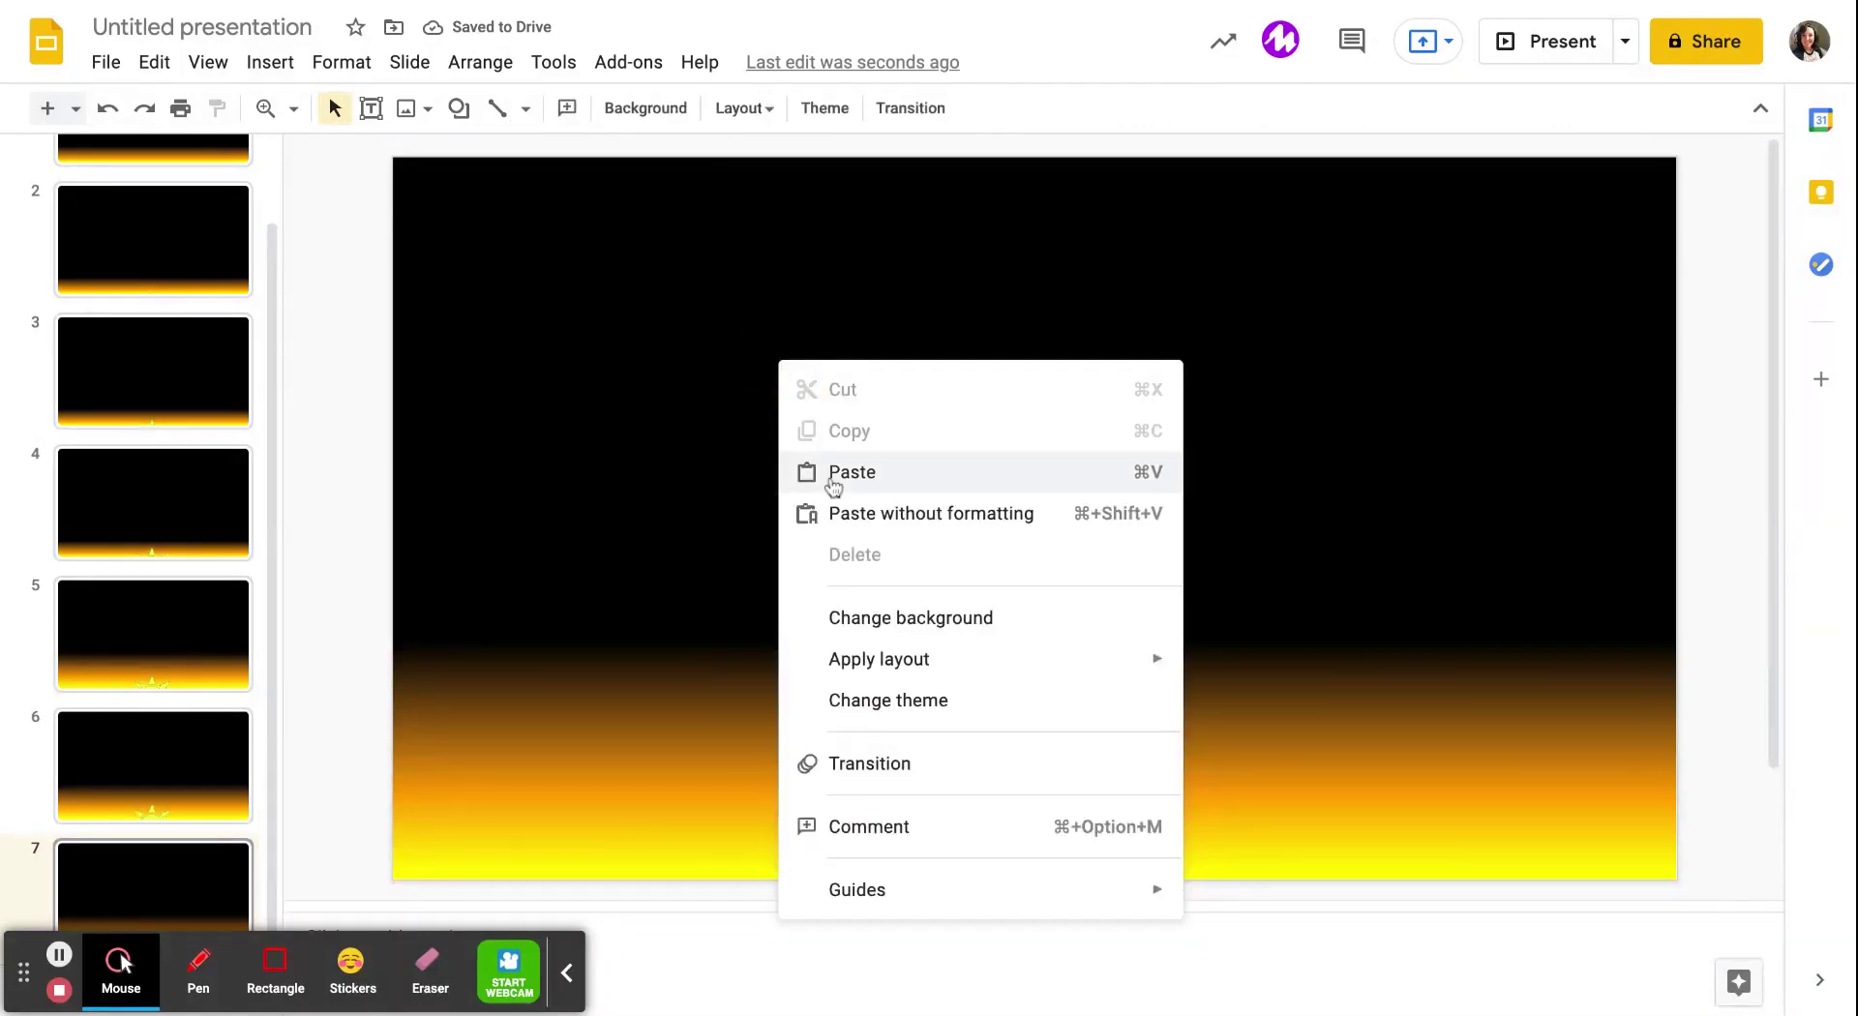
Step: Lift slide 7's glow by dragging the middle and orange gradient stops left, then apply it
left_click(871, 618)
left_click(1116, 438)
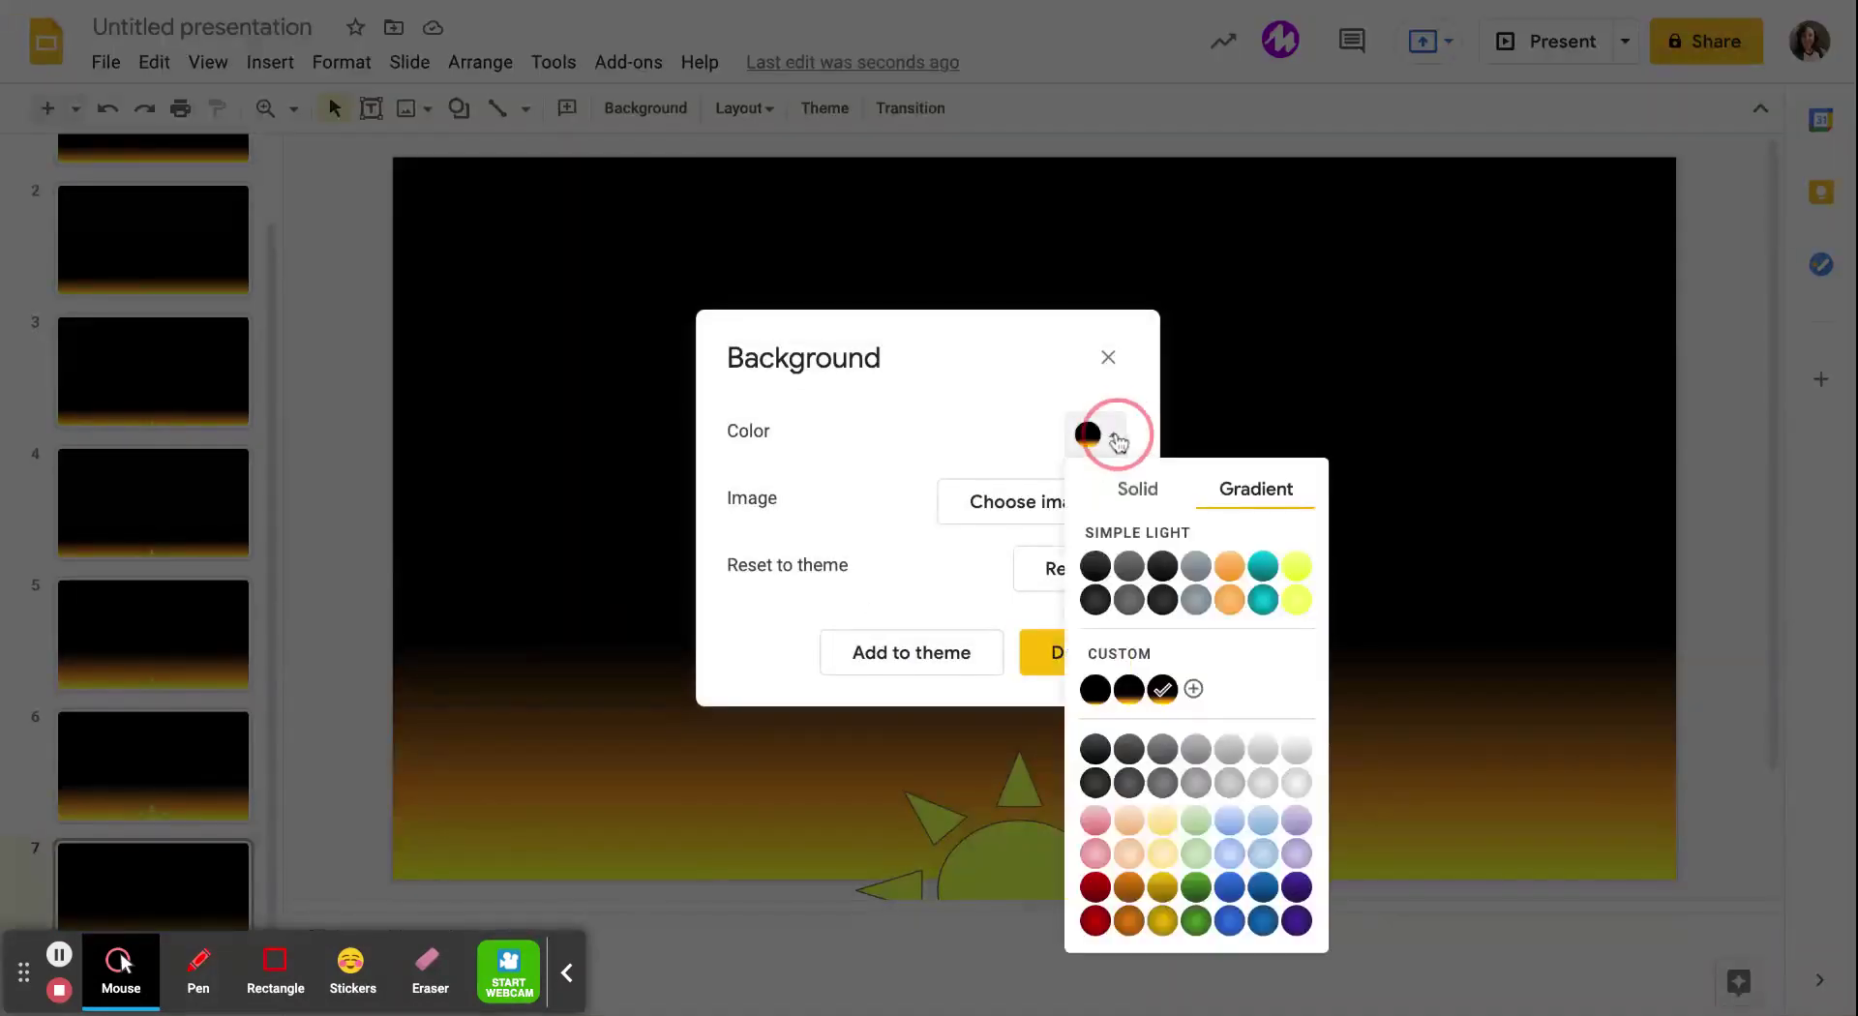
left_click(1193, 688)
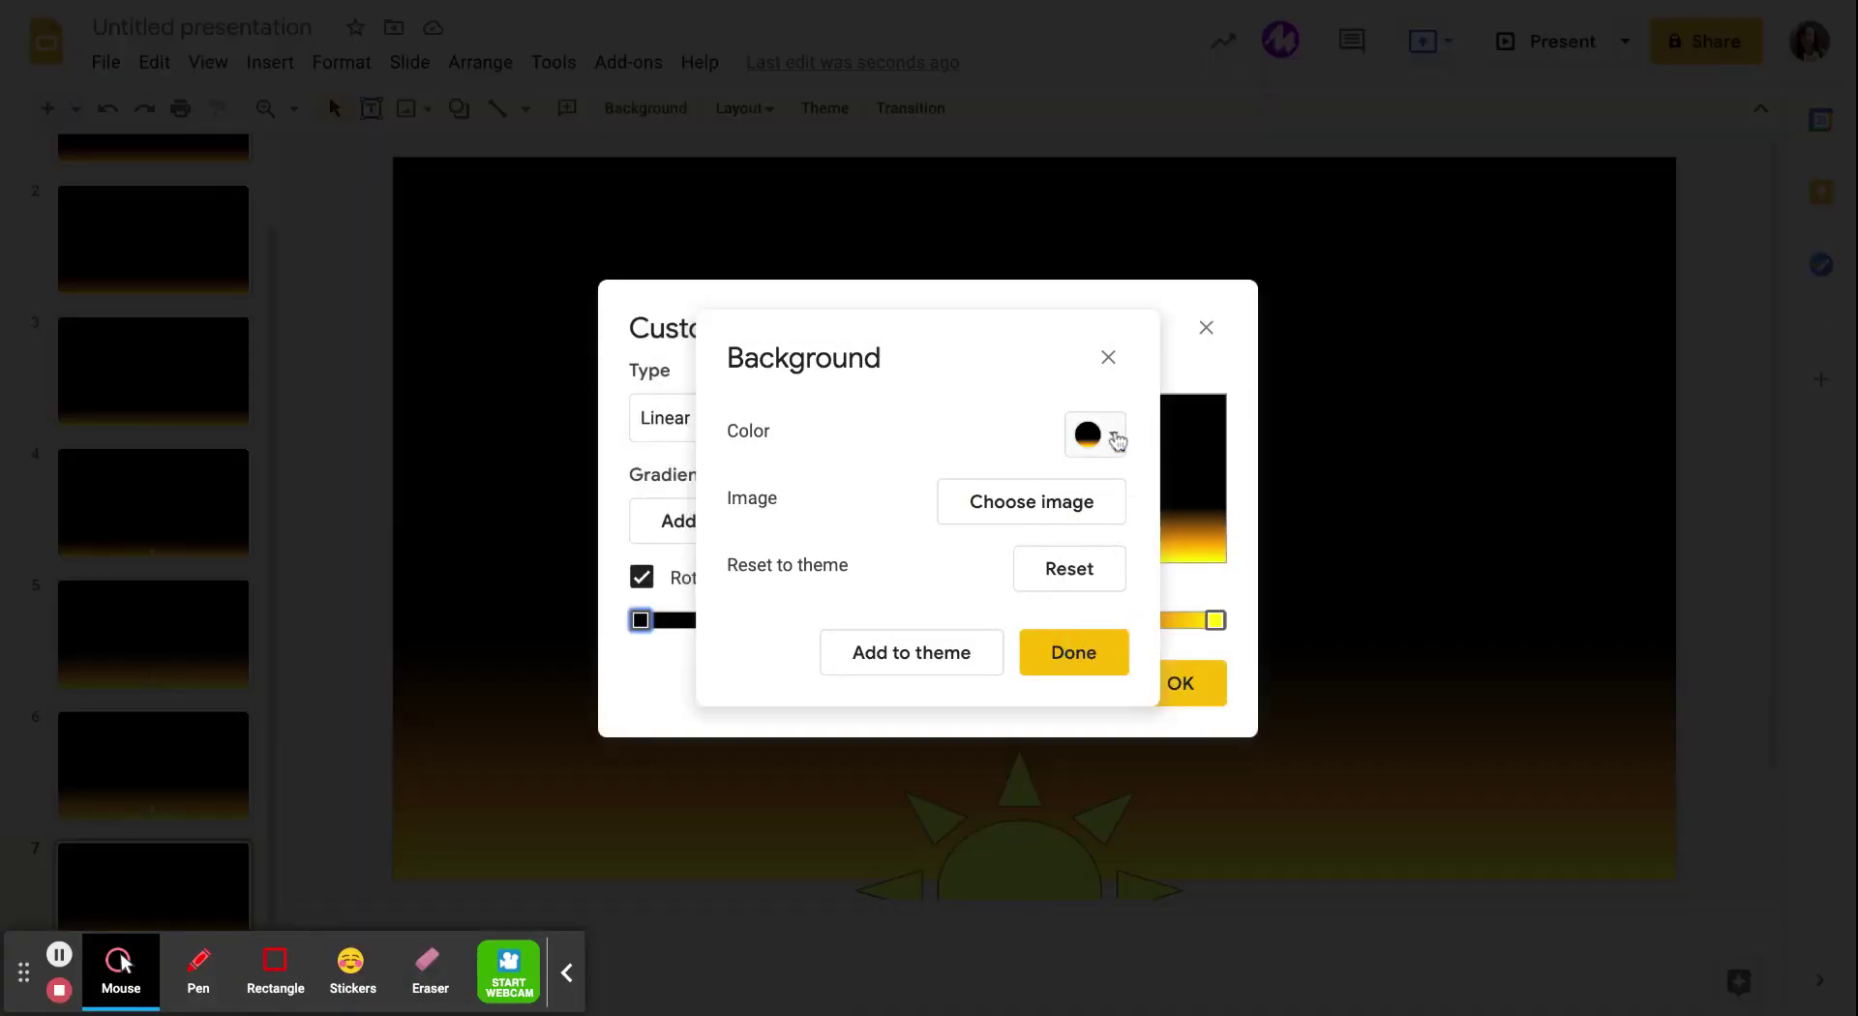
left_click(1108, 357)
left_click(1026, 620)
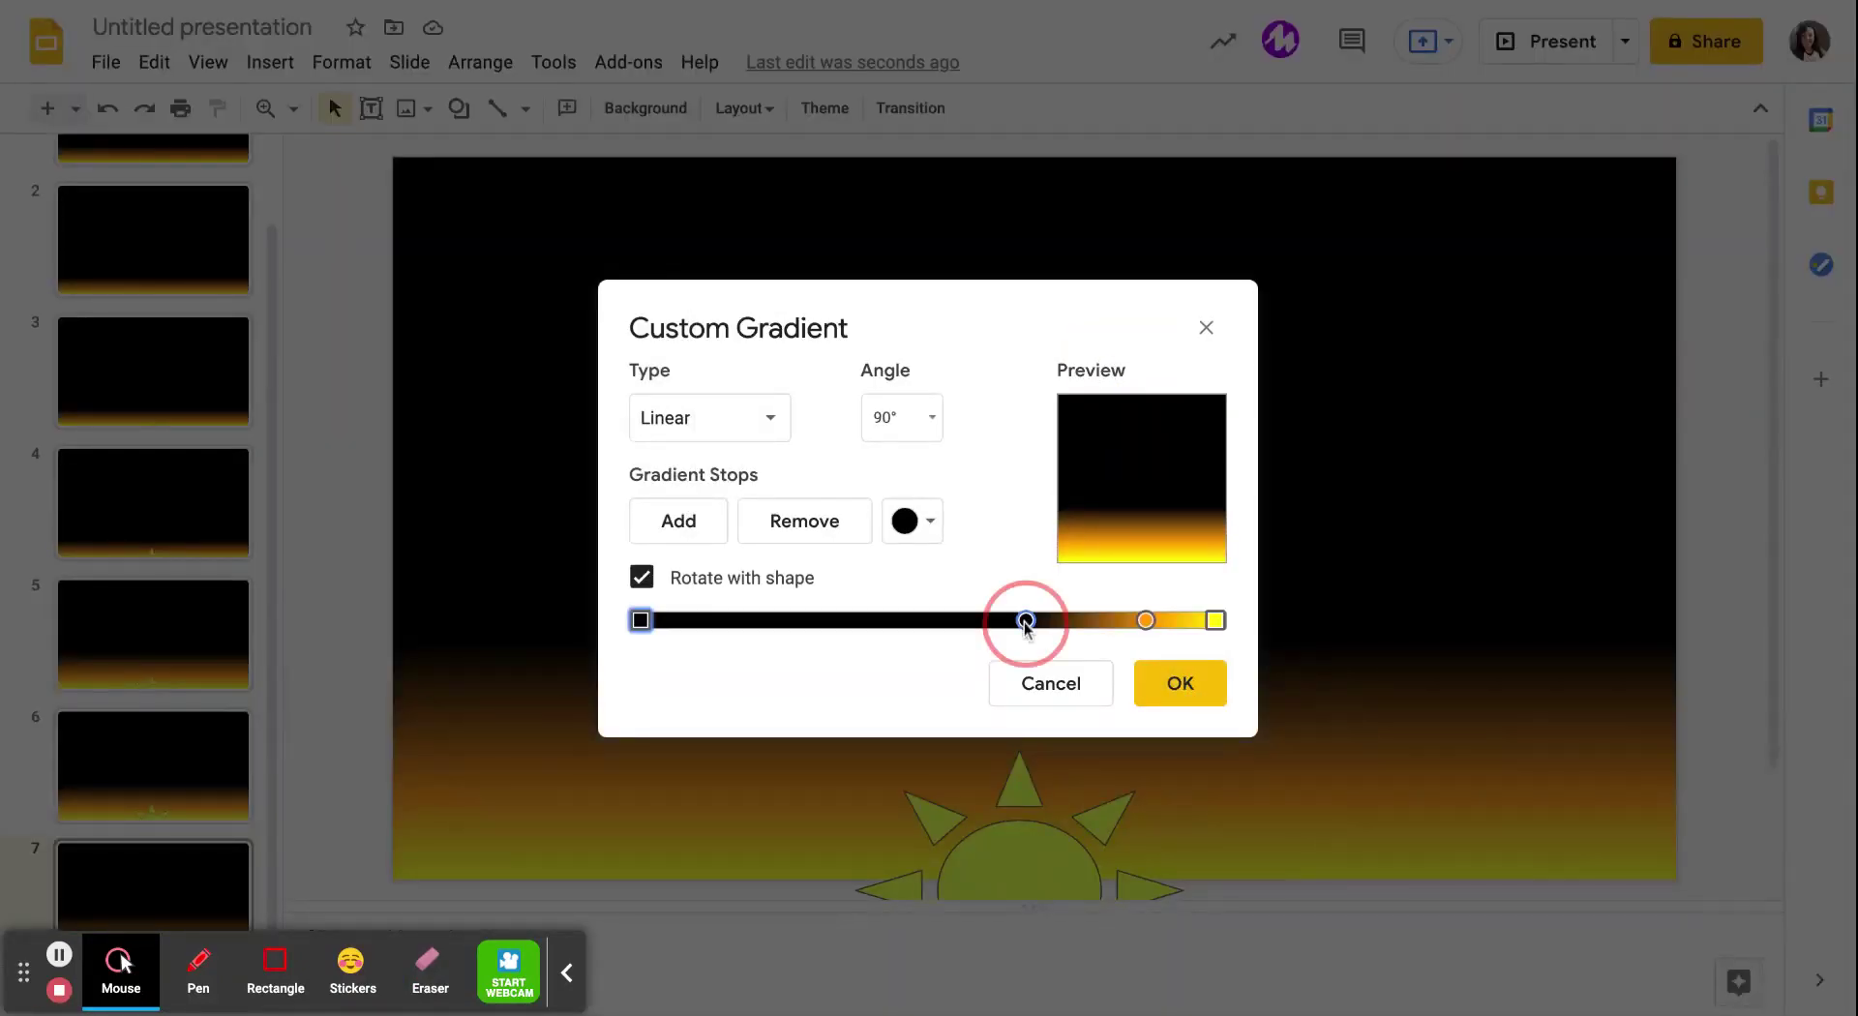
left_click_drag(1026, 620, 985, 620)
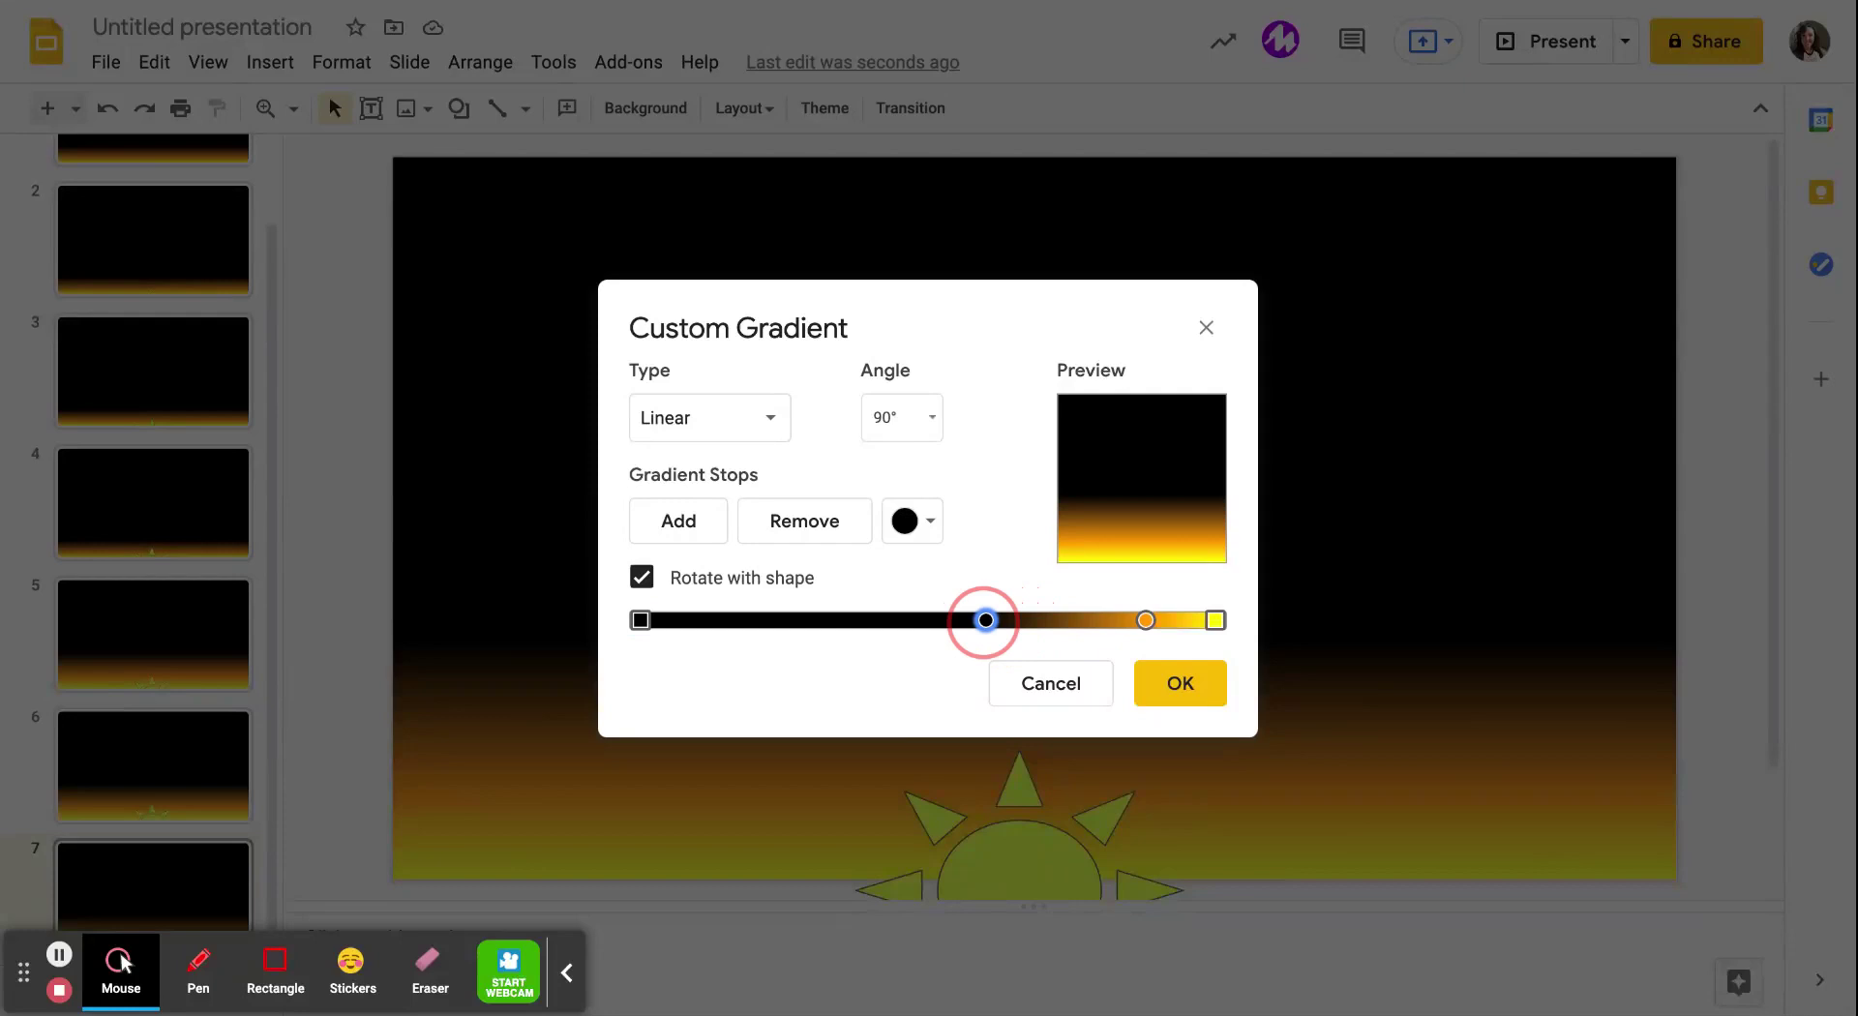
left_click_drag(1145, 621, 1127, 623)
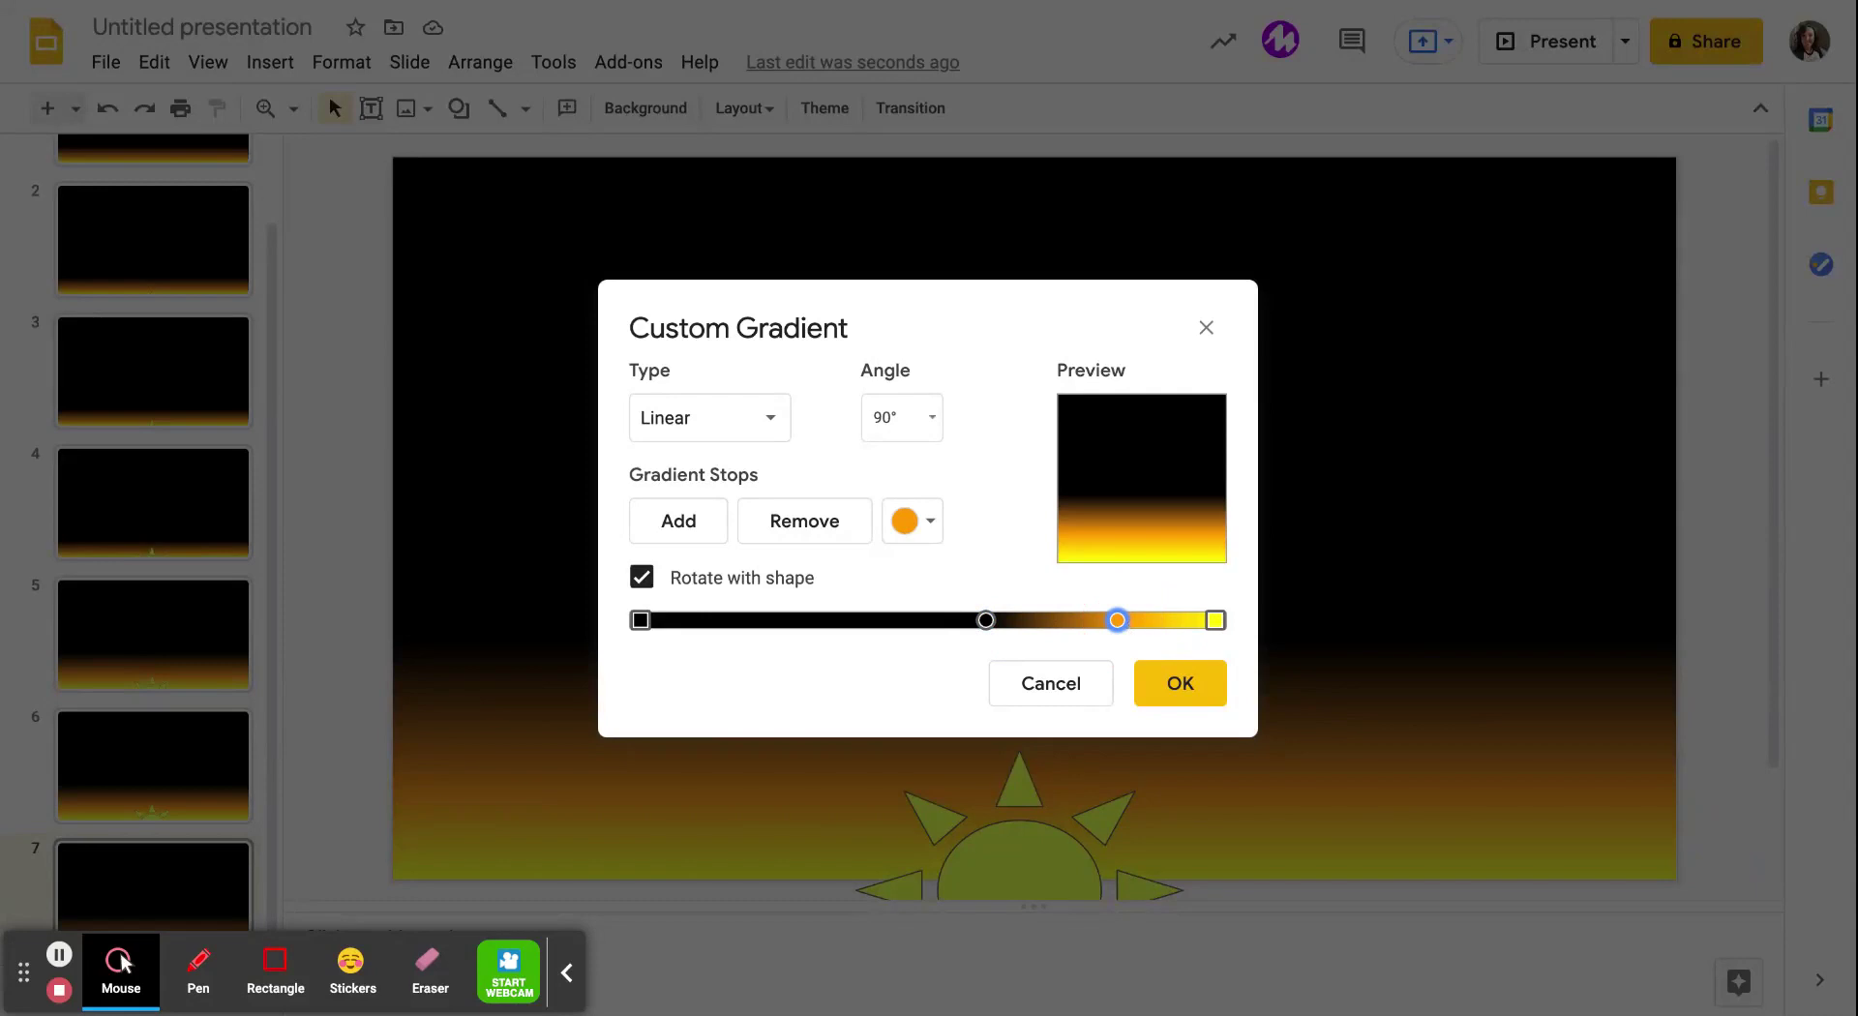
left_click(1194, 695)
left_click(64, 960)
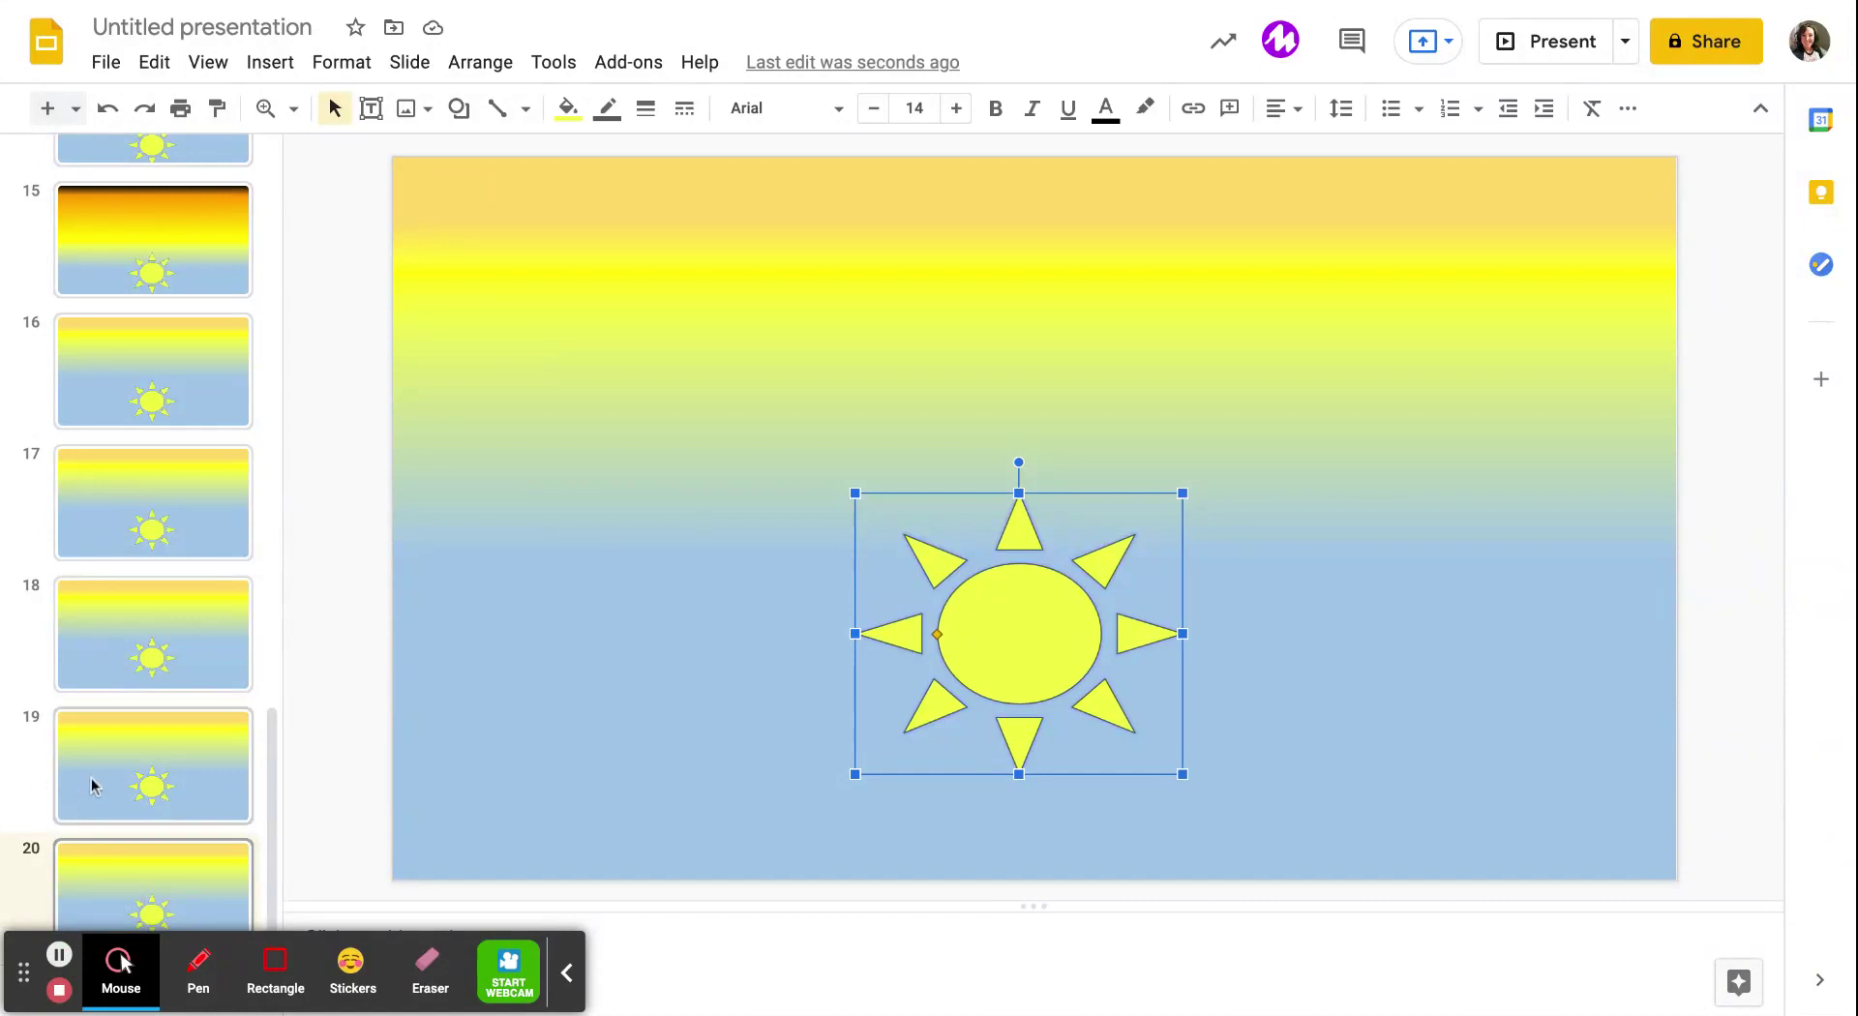
Step: Select slide 20 in the filmstrip and duplicate it as slide 21 with Ctrl+D
left_click(141, 871)
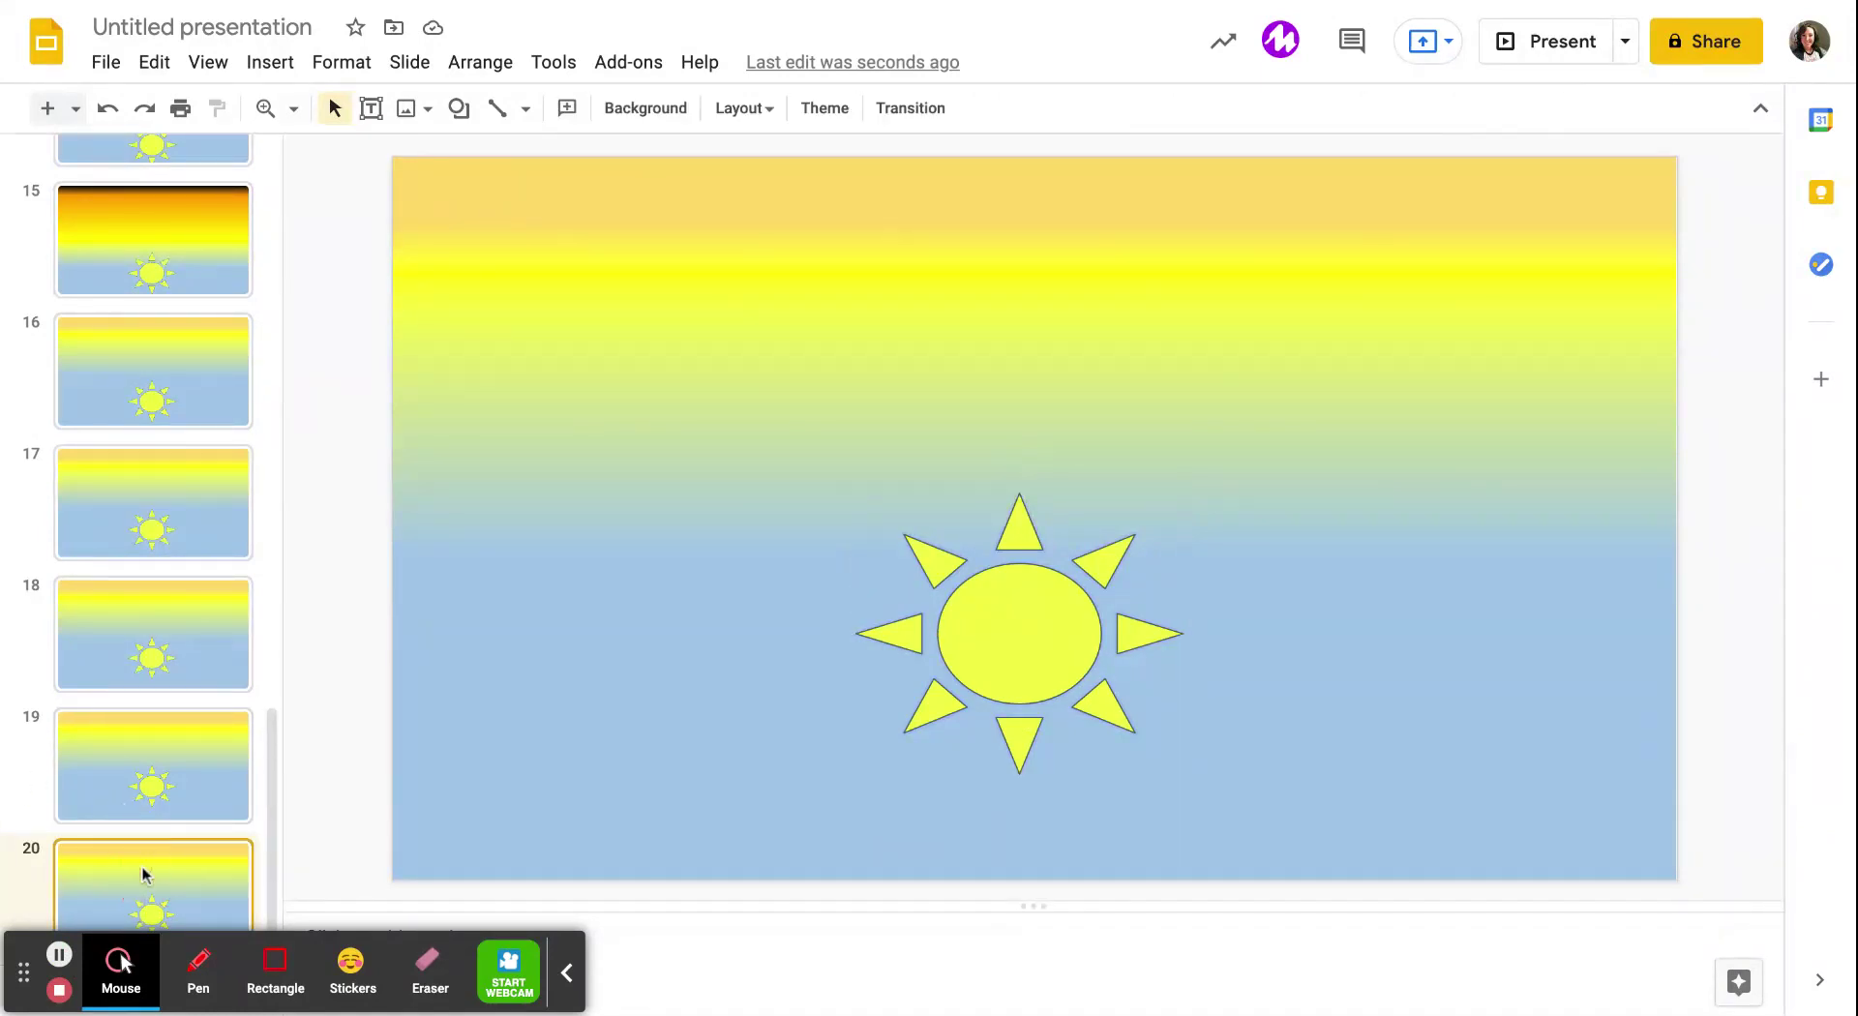
key("Up")
key("Up")
key("Up")
key("Up")
key("Up")
key("Up")
key("Up")
key("Up")
key("Up")
key("Up")
key("Up")
key("Up")
key("Up")
key("Up")
key("Up")
key("Up")
key("Up")
key("Up")
key("Up")
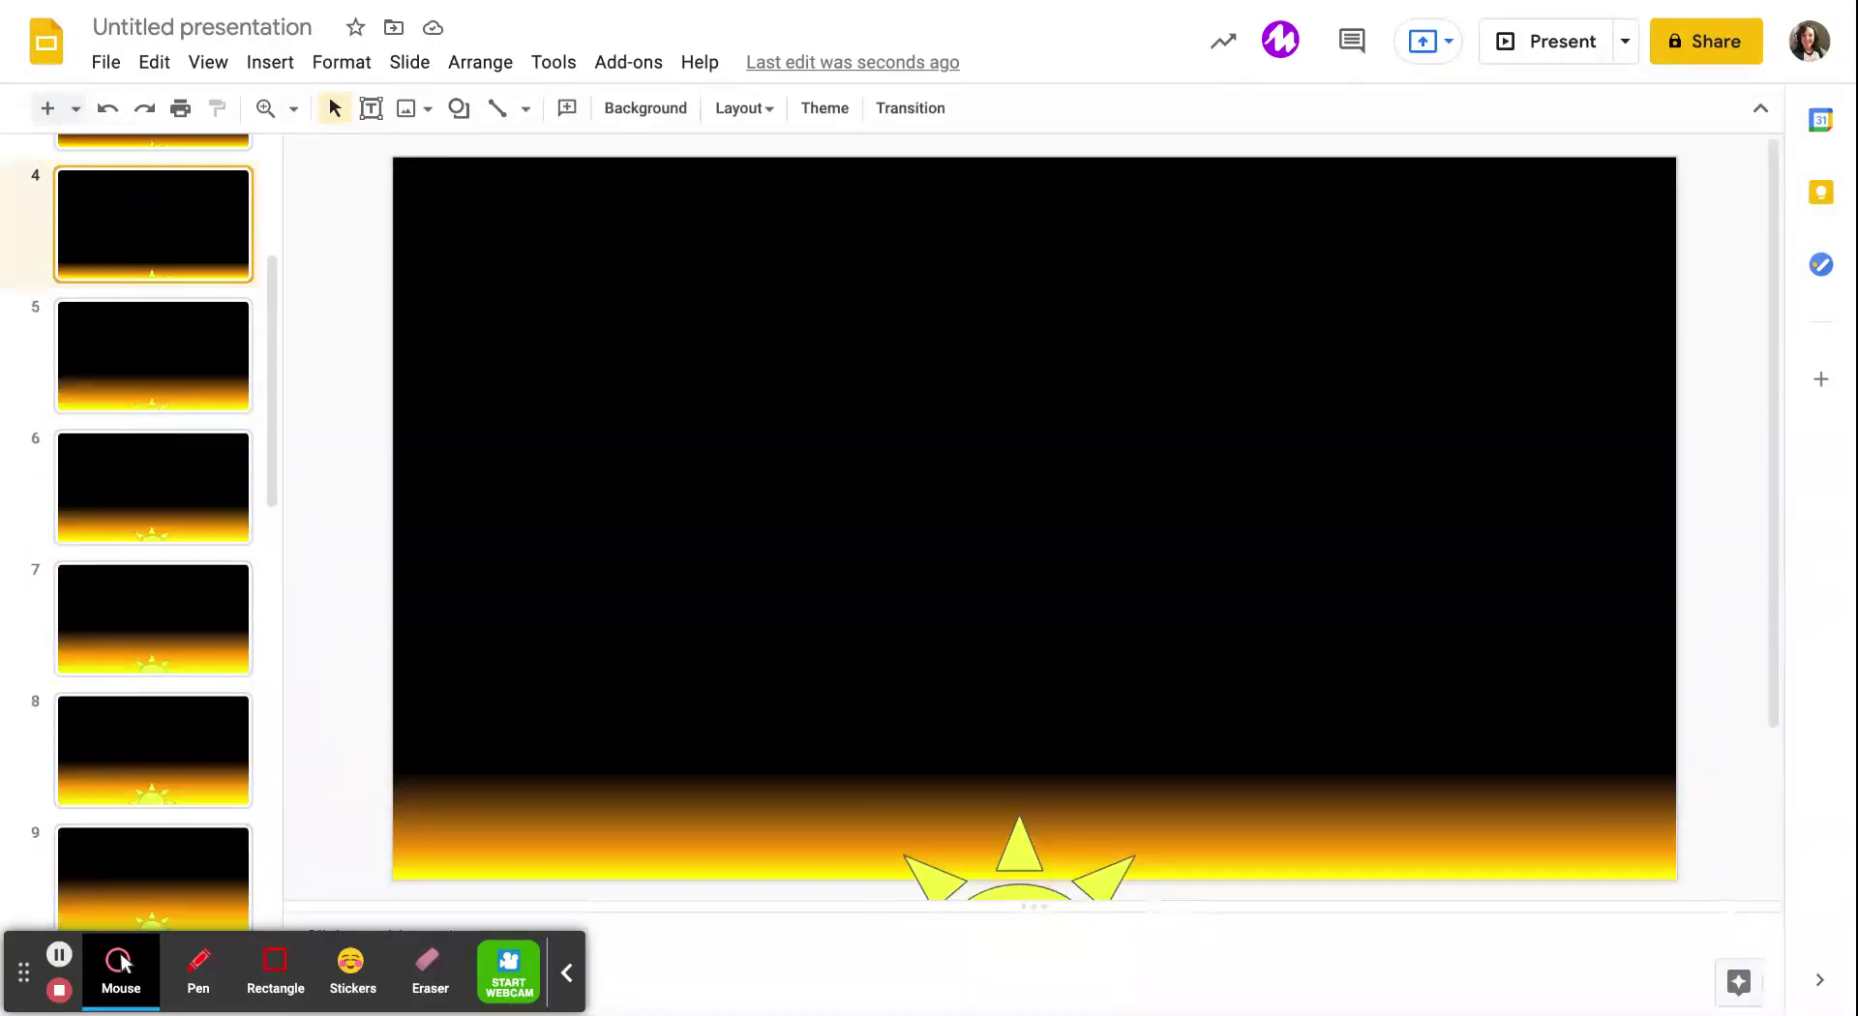
key("Down")
key("Down")
key("Down")
key("Down")
key("Down")
key("Down")
key("Down")
key("Down")
key("Down")
key("Down")
key("Down")
key("Down")
key("Down")
key("Down")
key("Down")
key("Down")
key("Down")
key("Down")
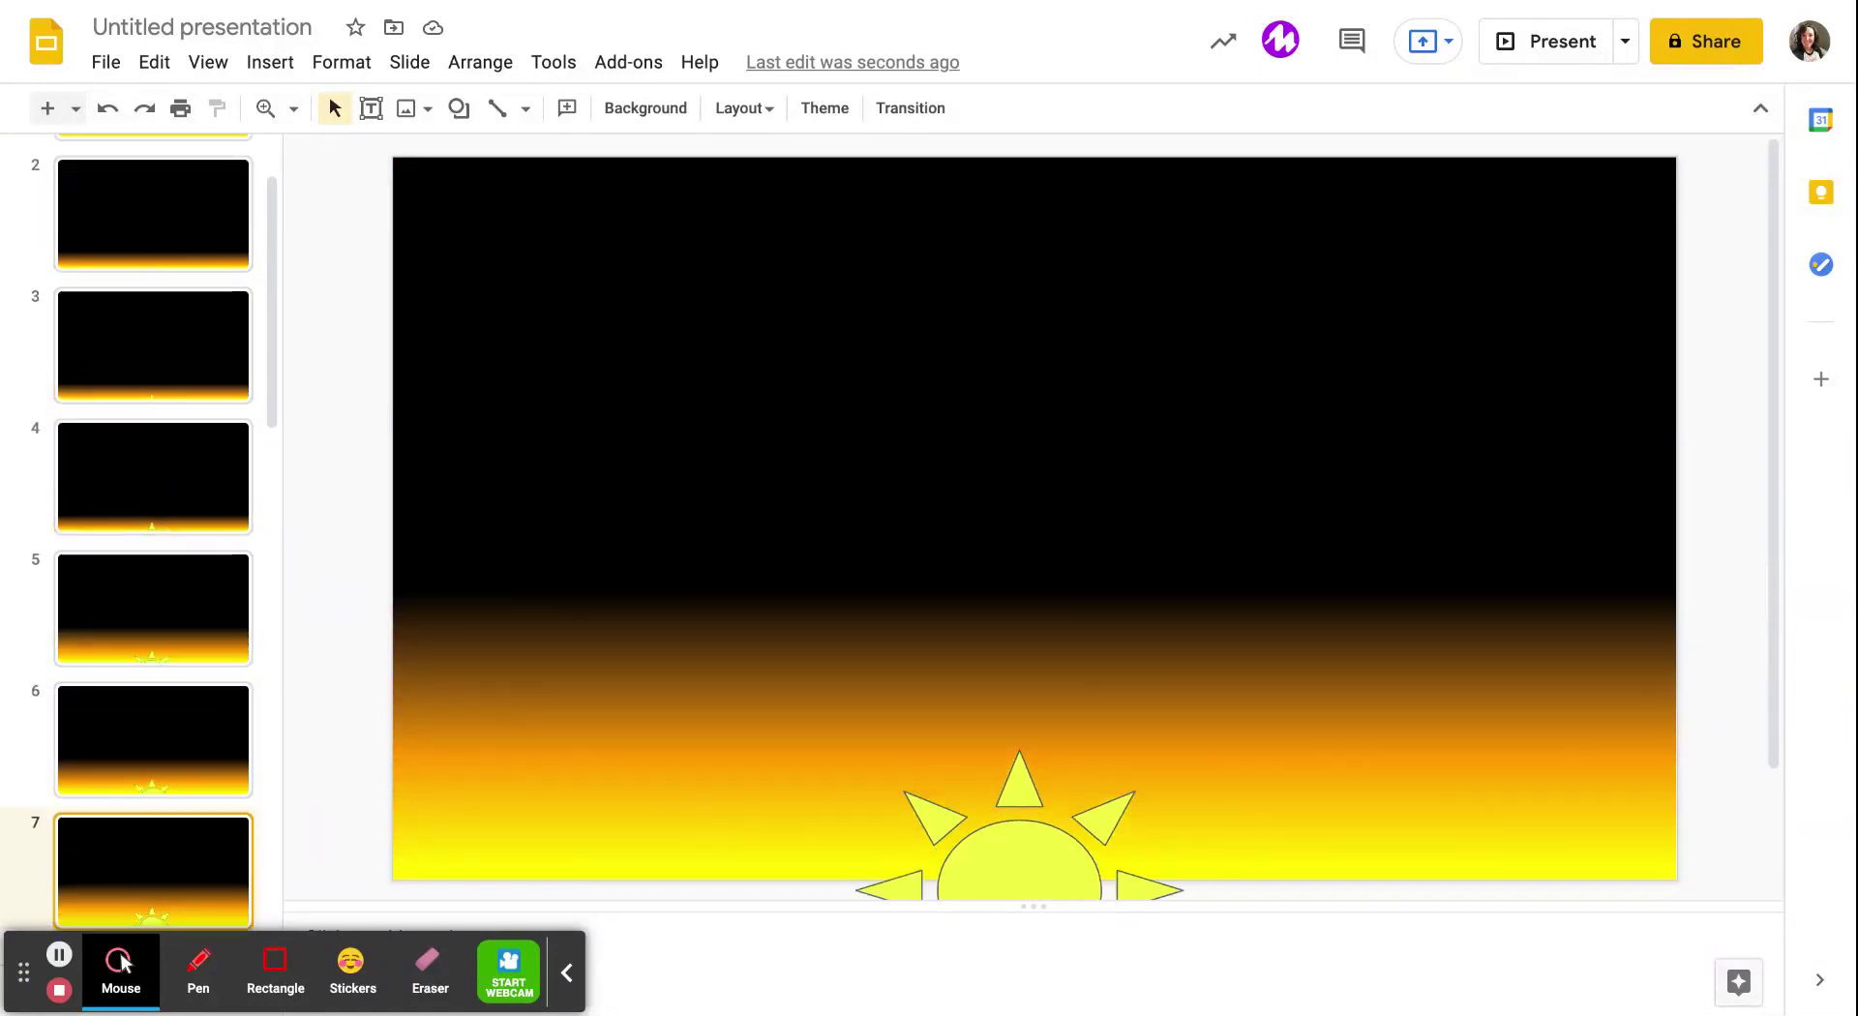
key("Down")
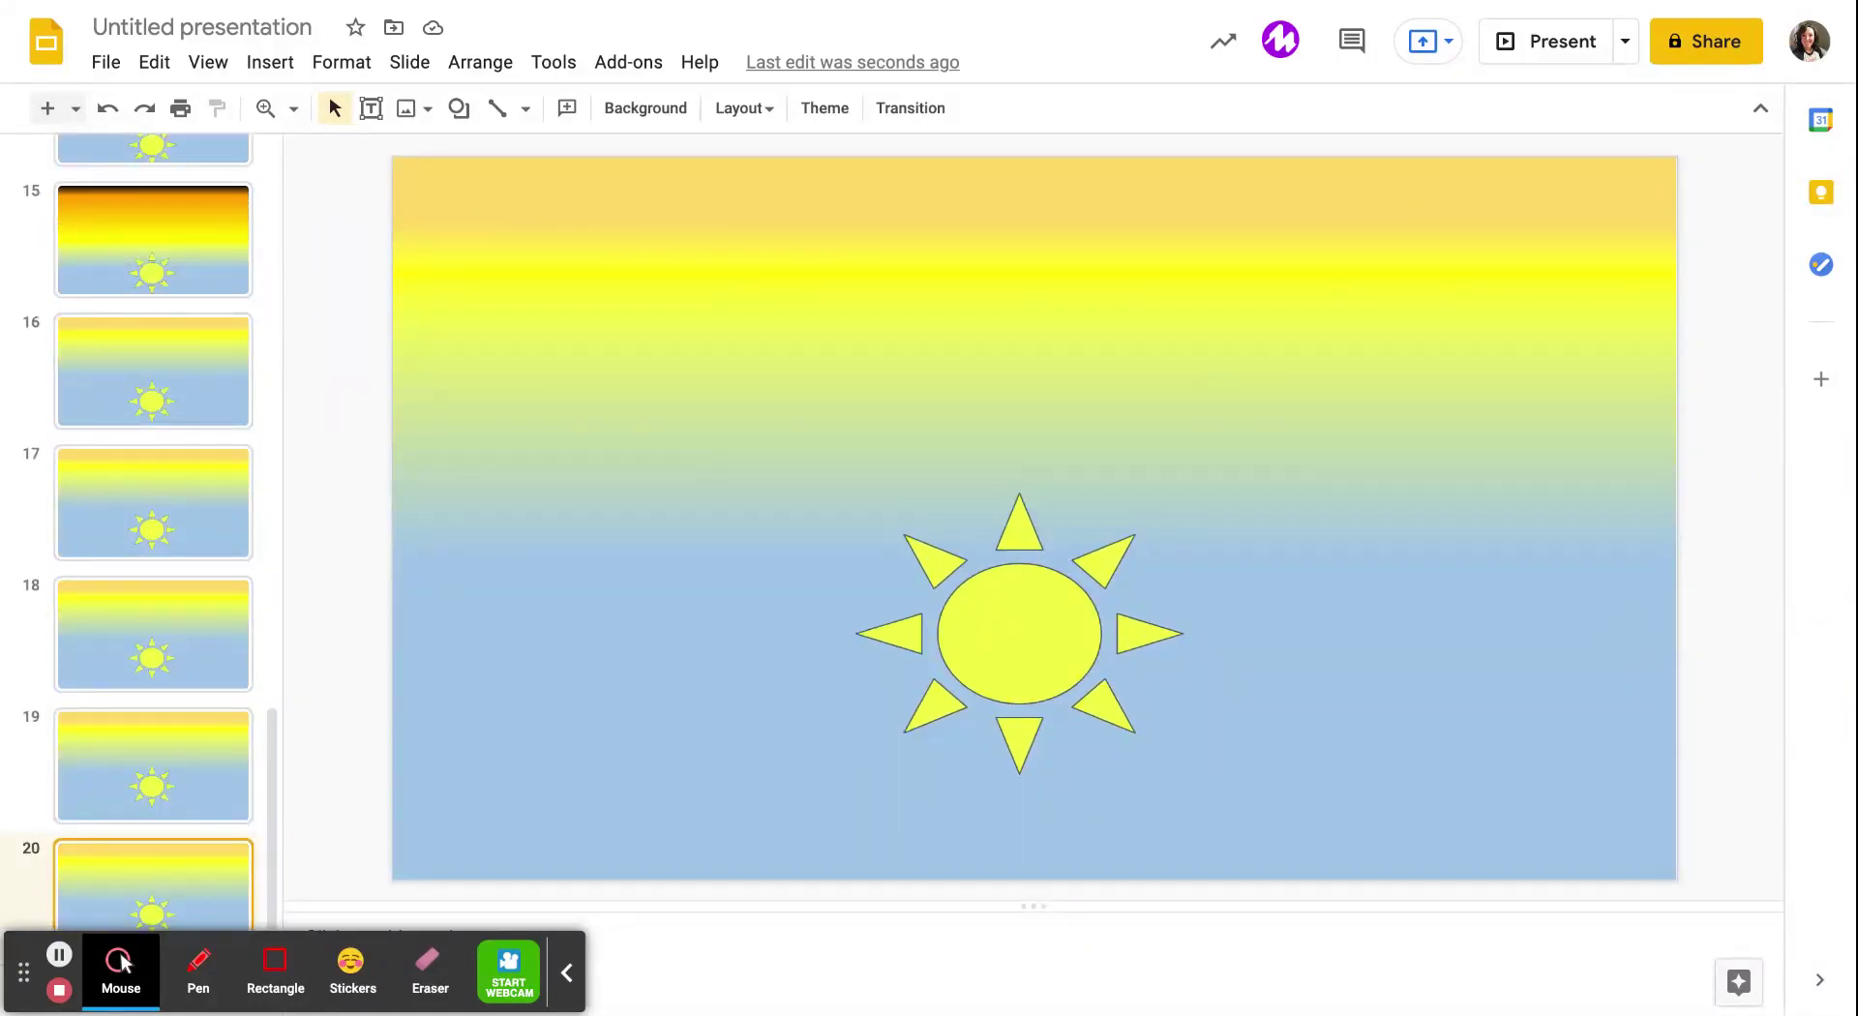
left_click(133, 891)
key("ctrl+d")
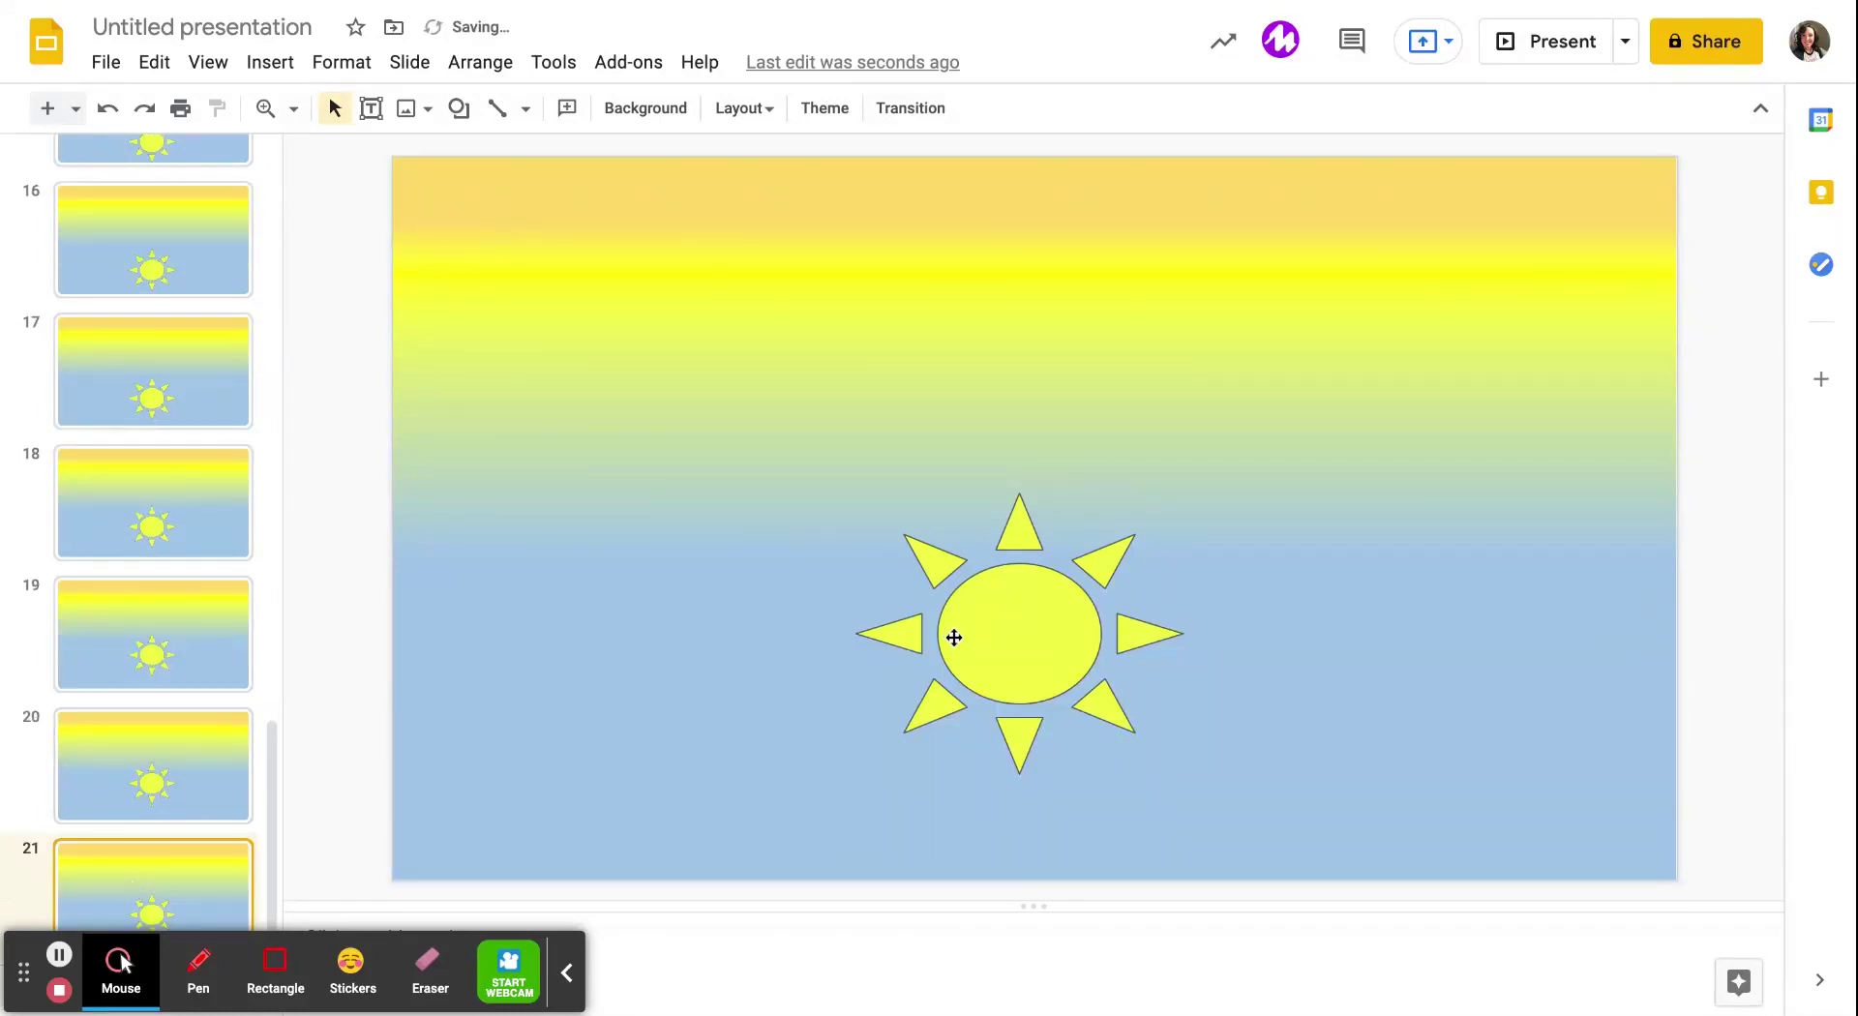
Step: Raise the sun on slide 21 one notch with the Up arrow
left_click(954, 637)
key("Up")
key("Up")
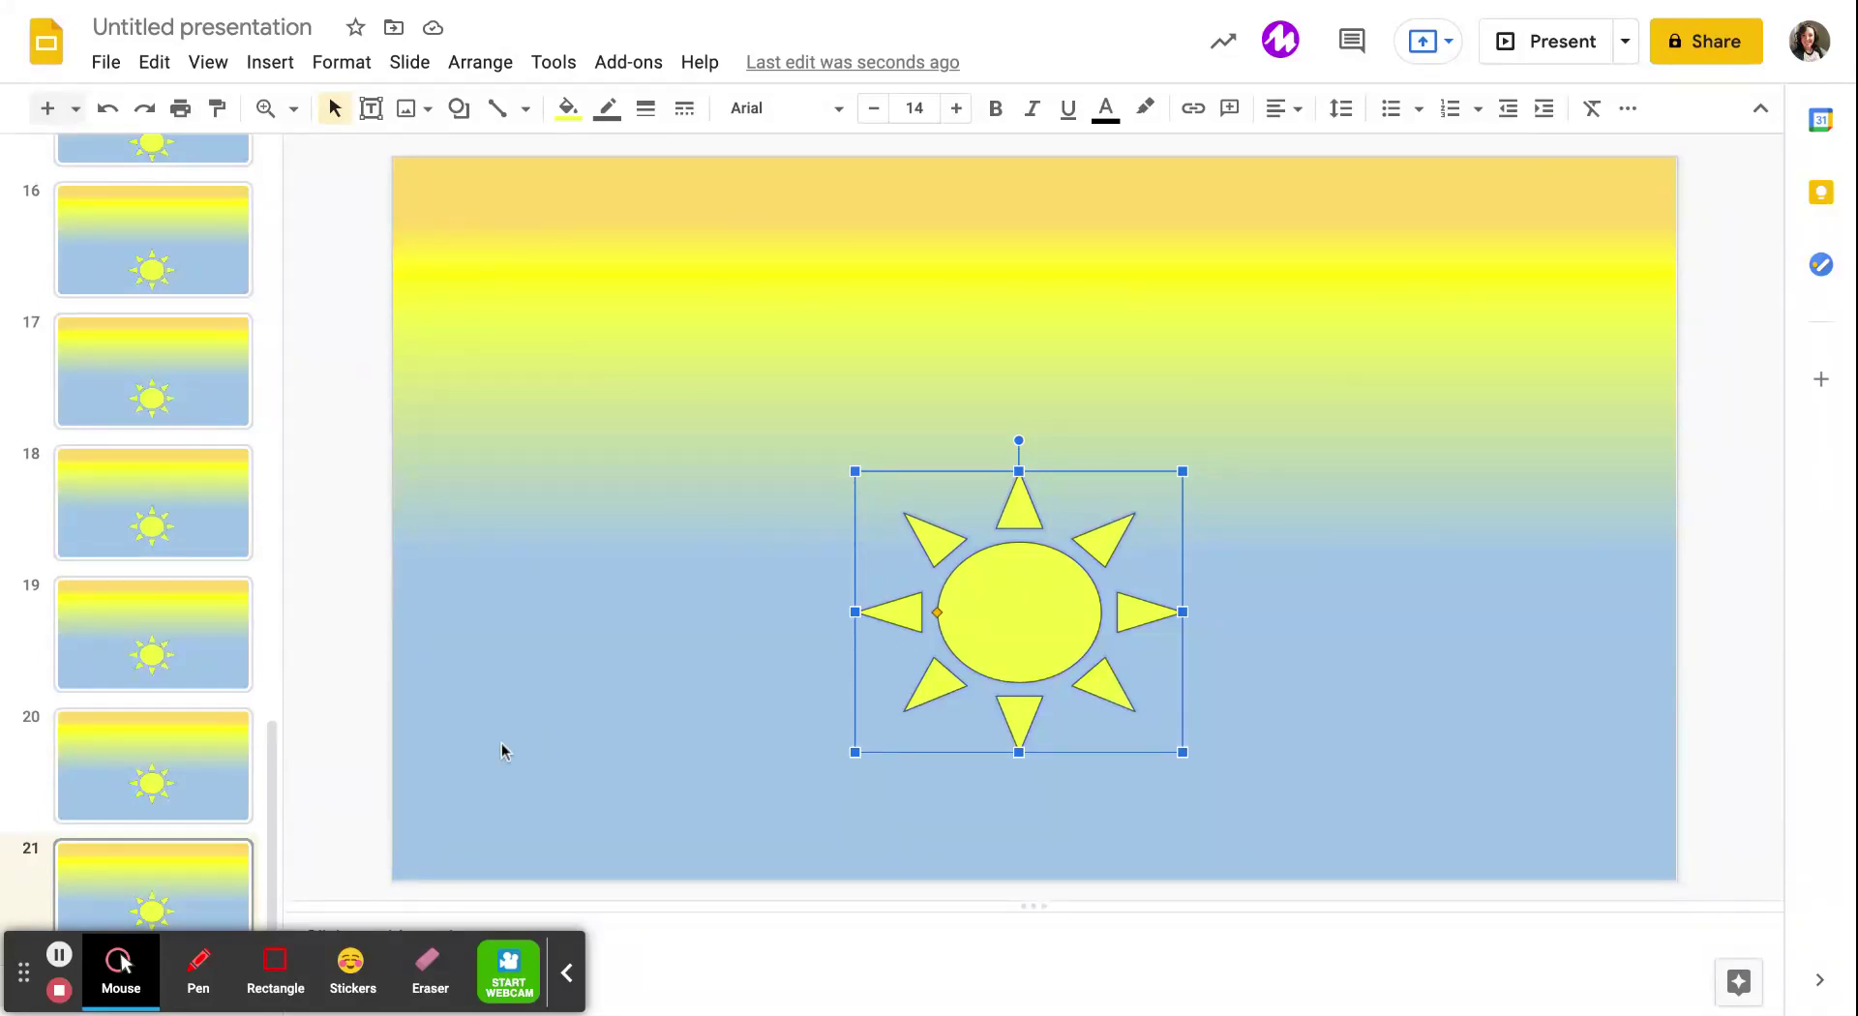
Step: Give slide 21 a custom gradient sky: bright yellow start, light blue moved up, cornflower blue bottom
left_click(209, 873)
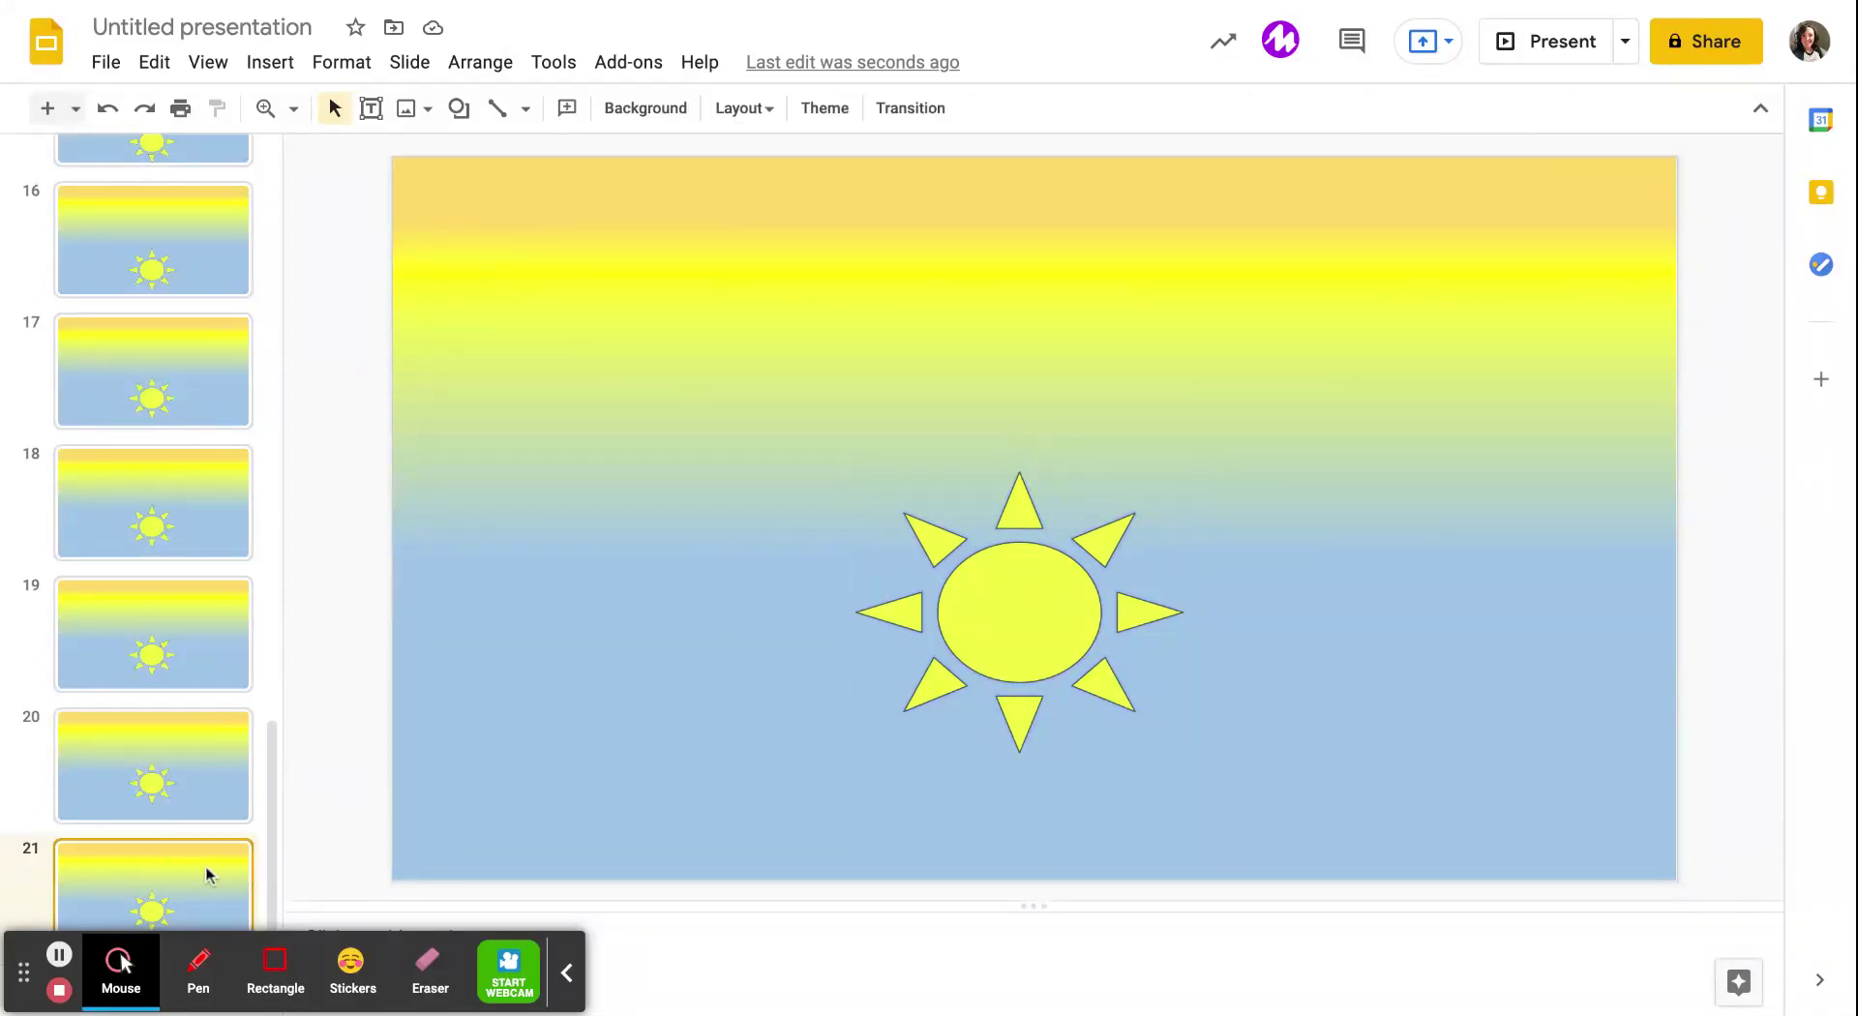
left_click(649, 114)
left_click(1104, 455)
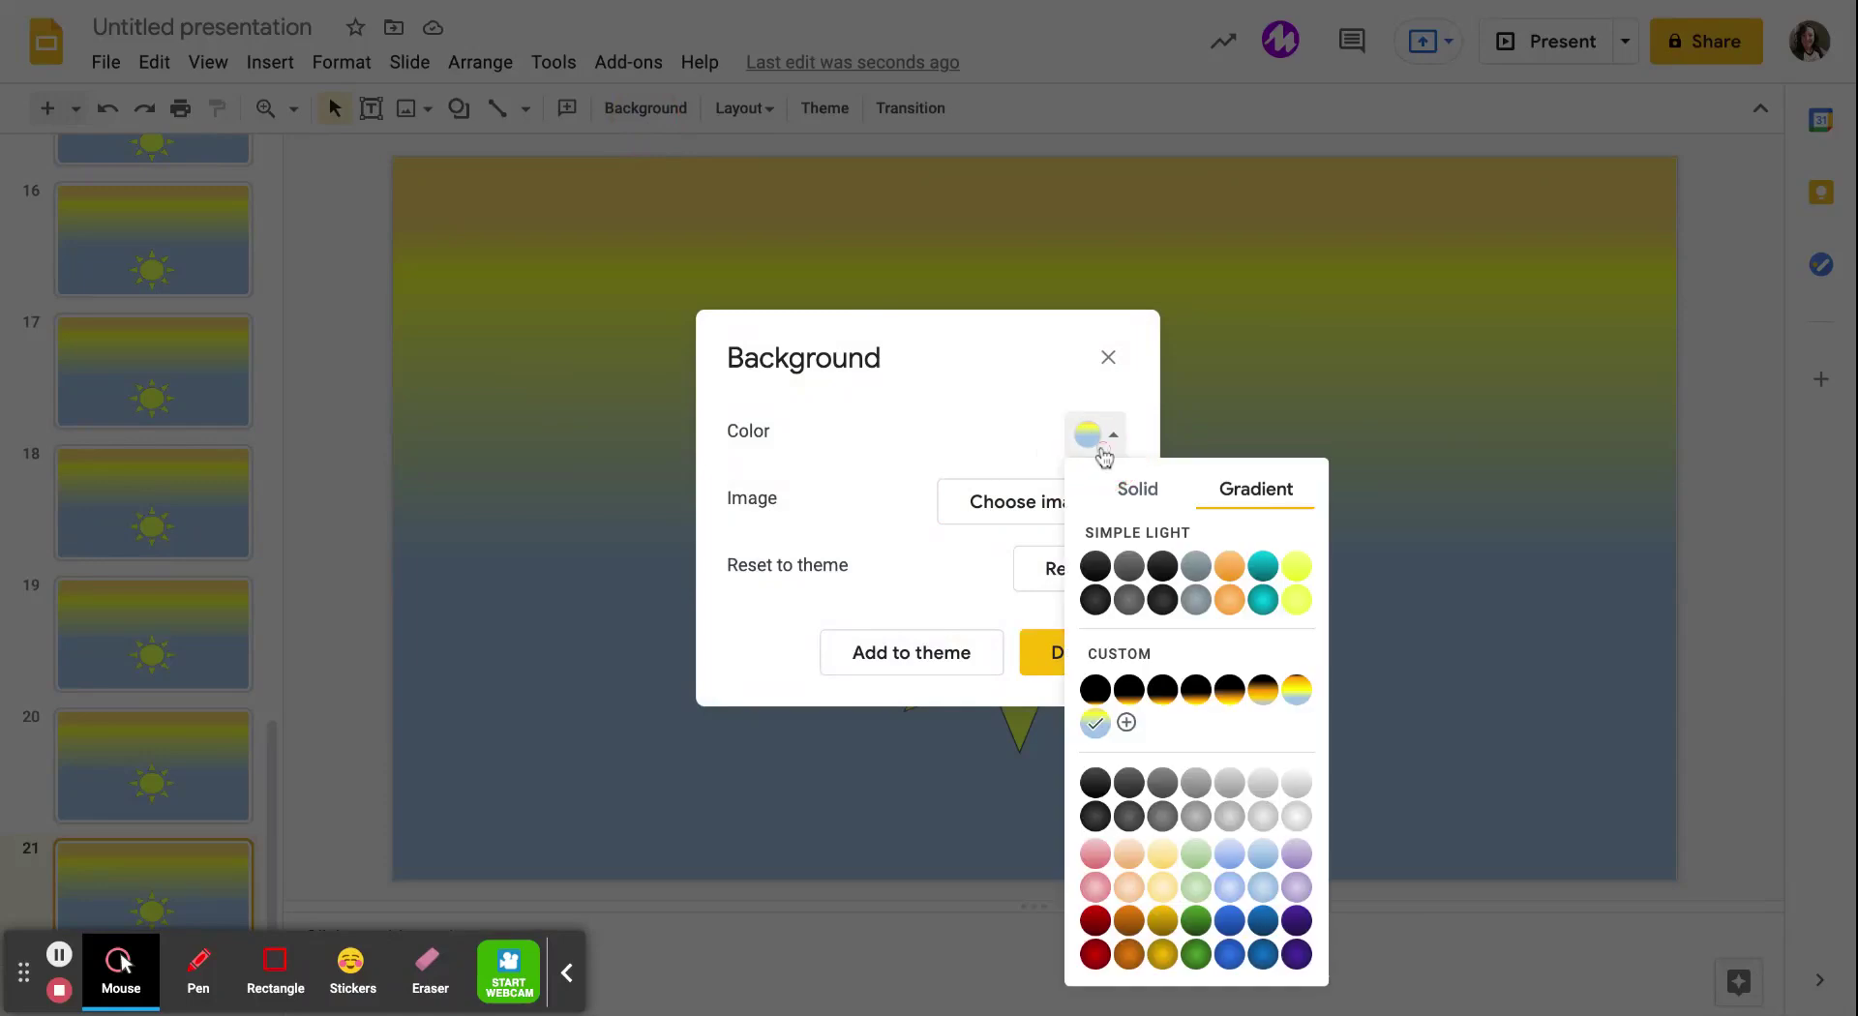
left_click(1125, 722)
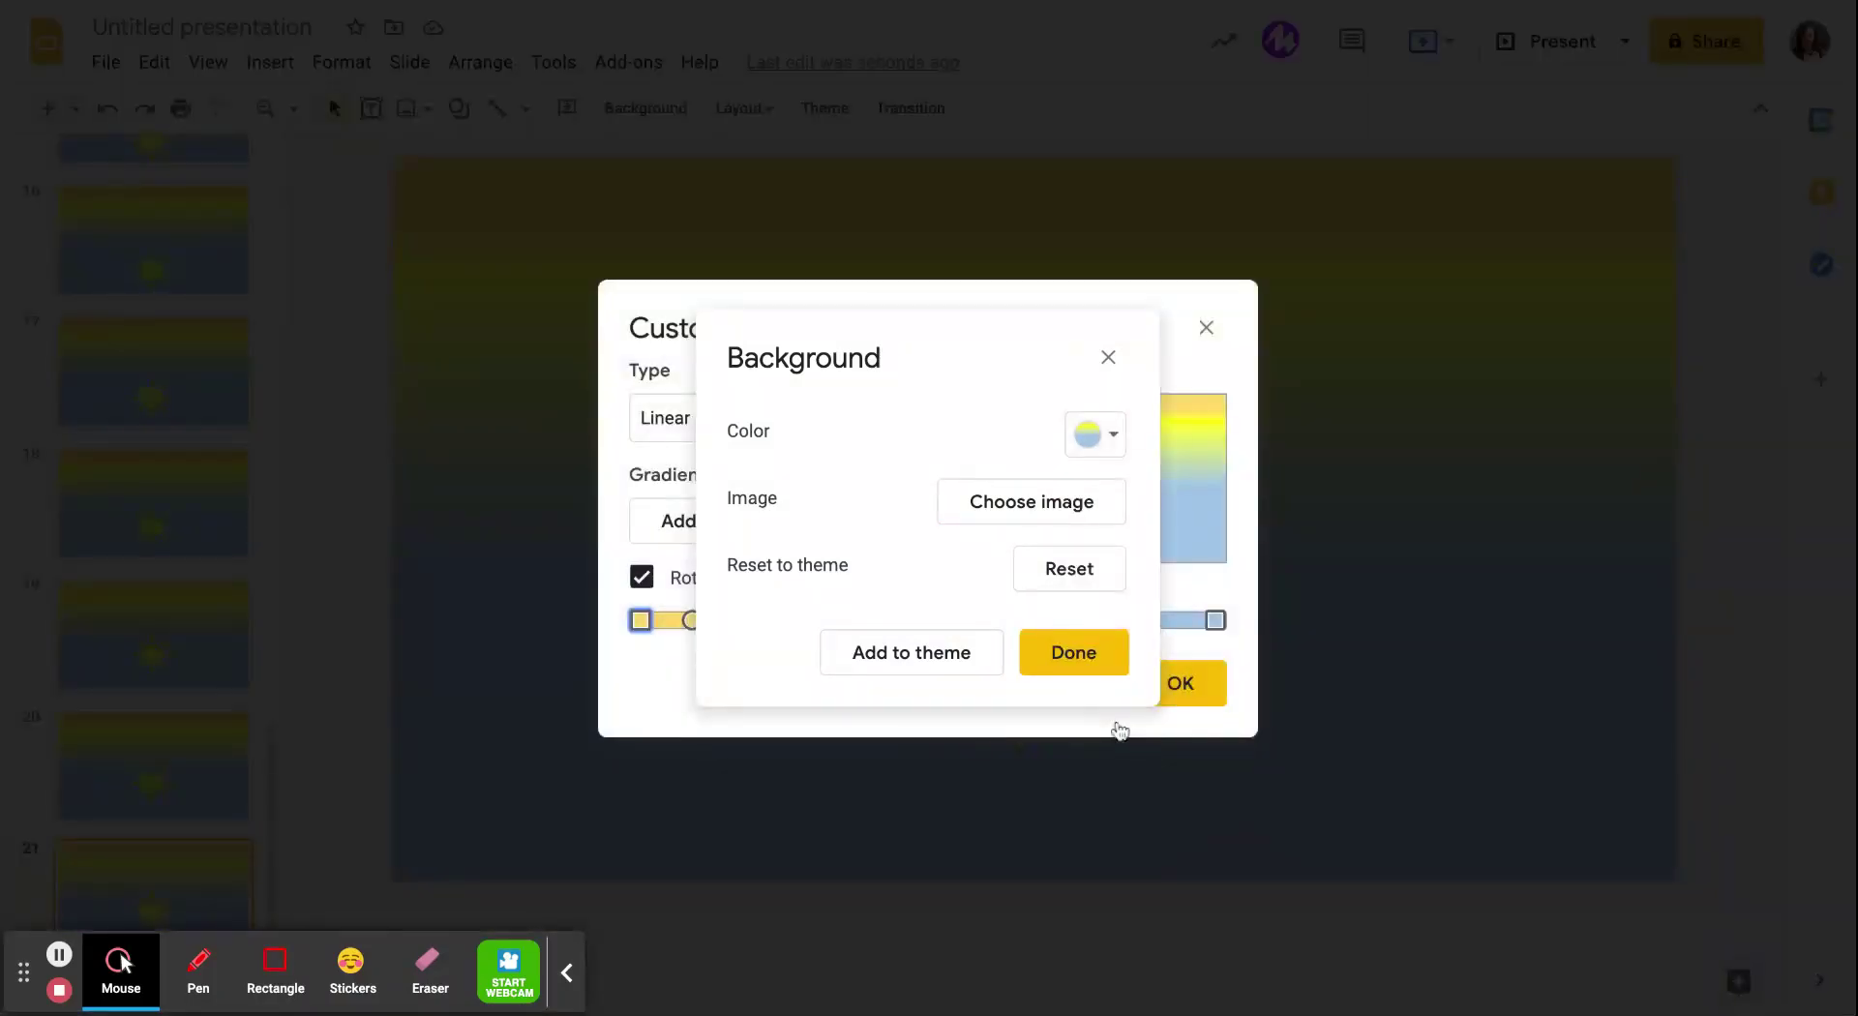
left_click(1108, 357)
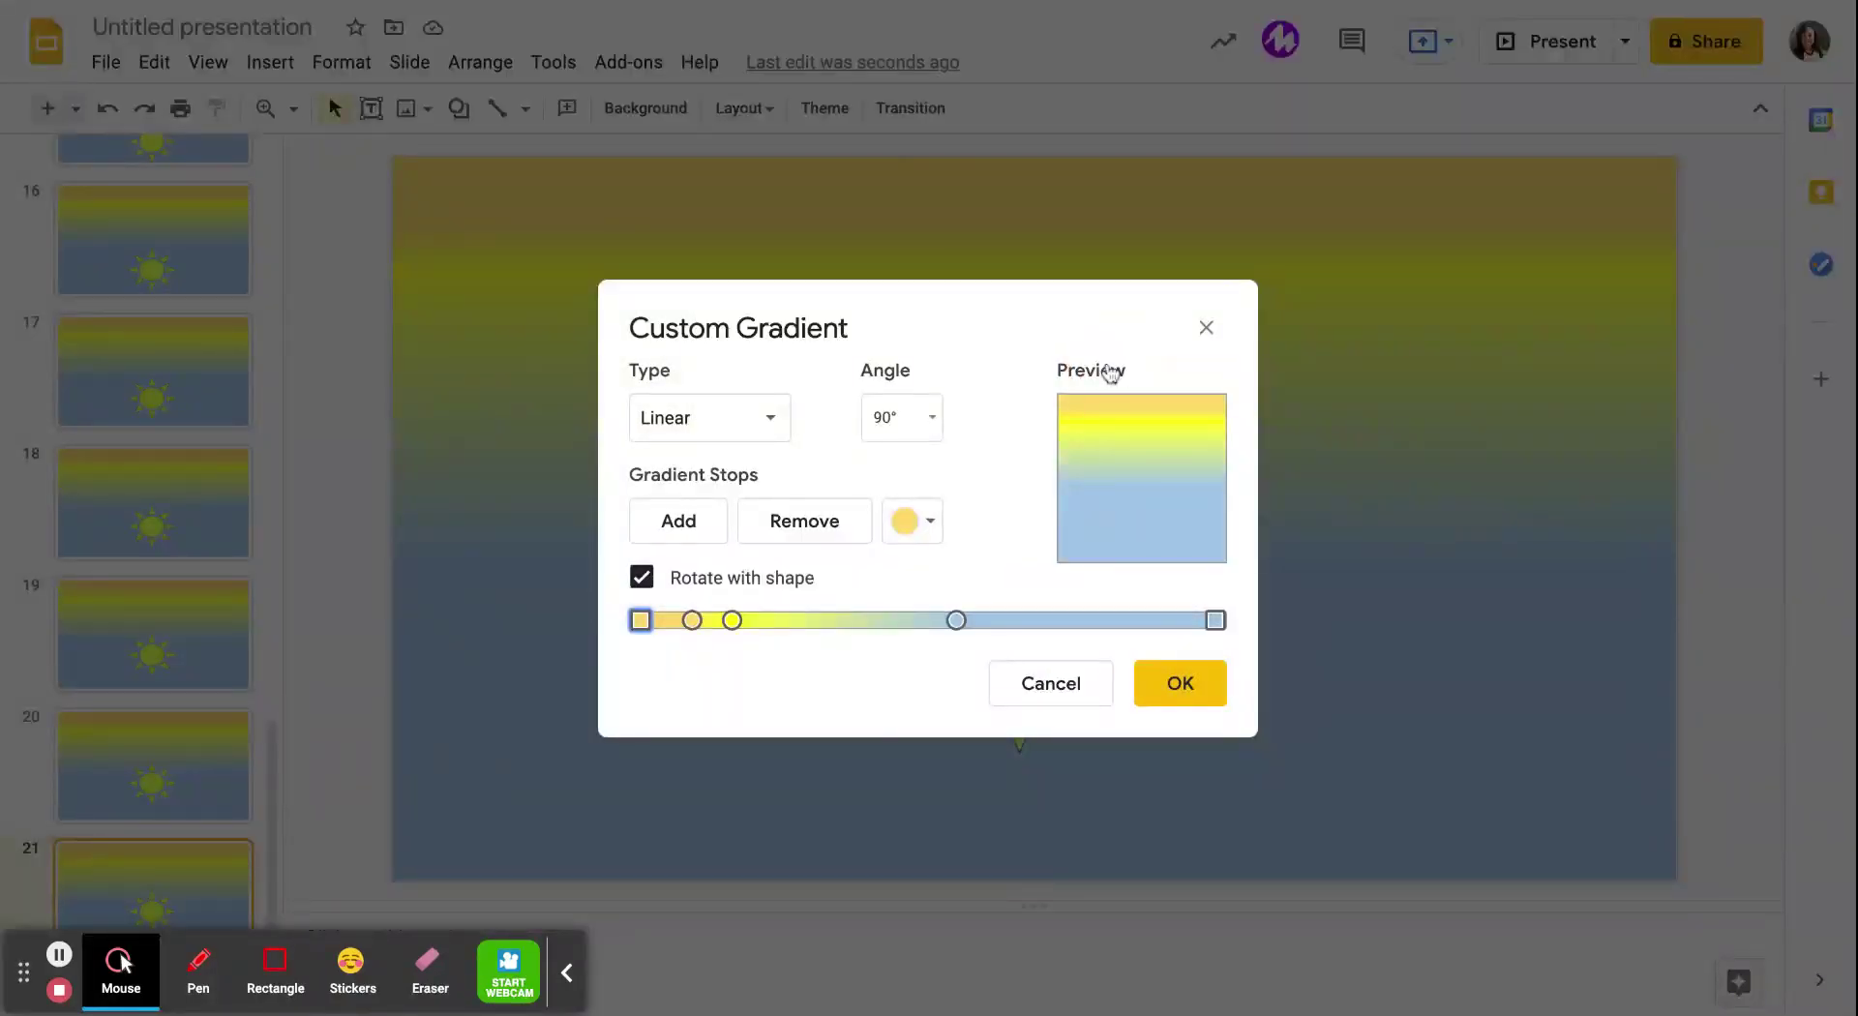
left_click_drag(692, 620, 629, 624)
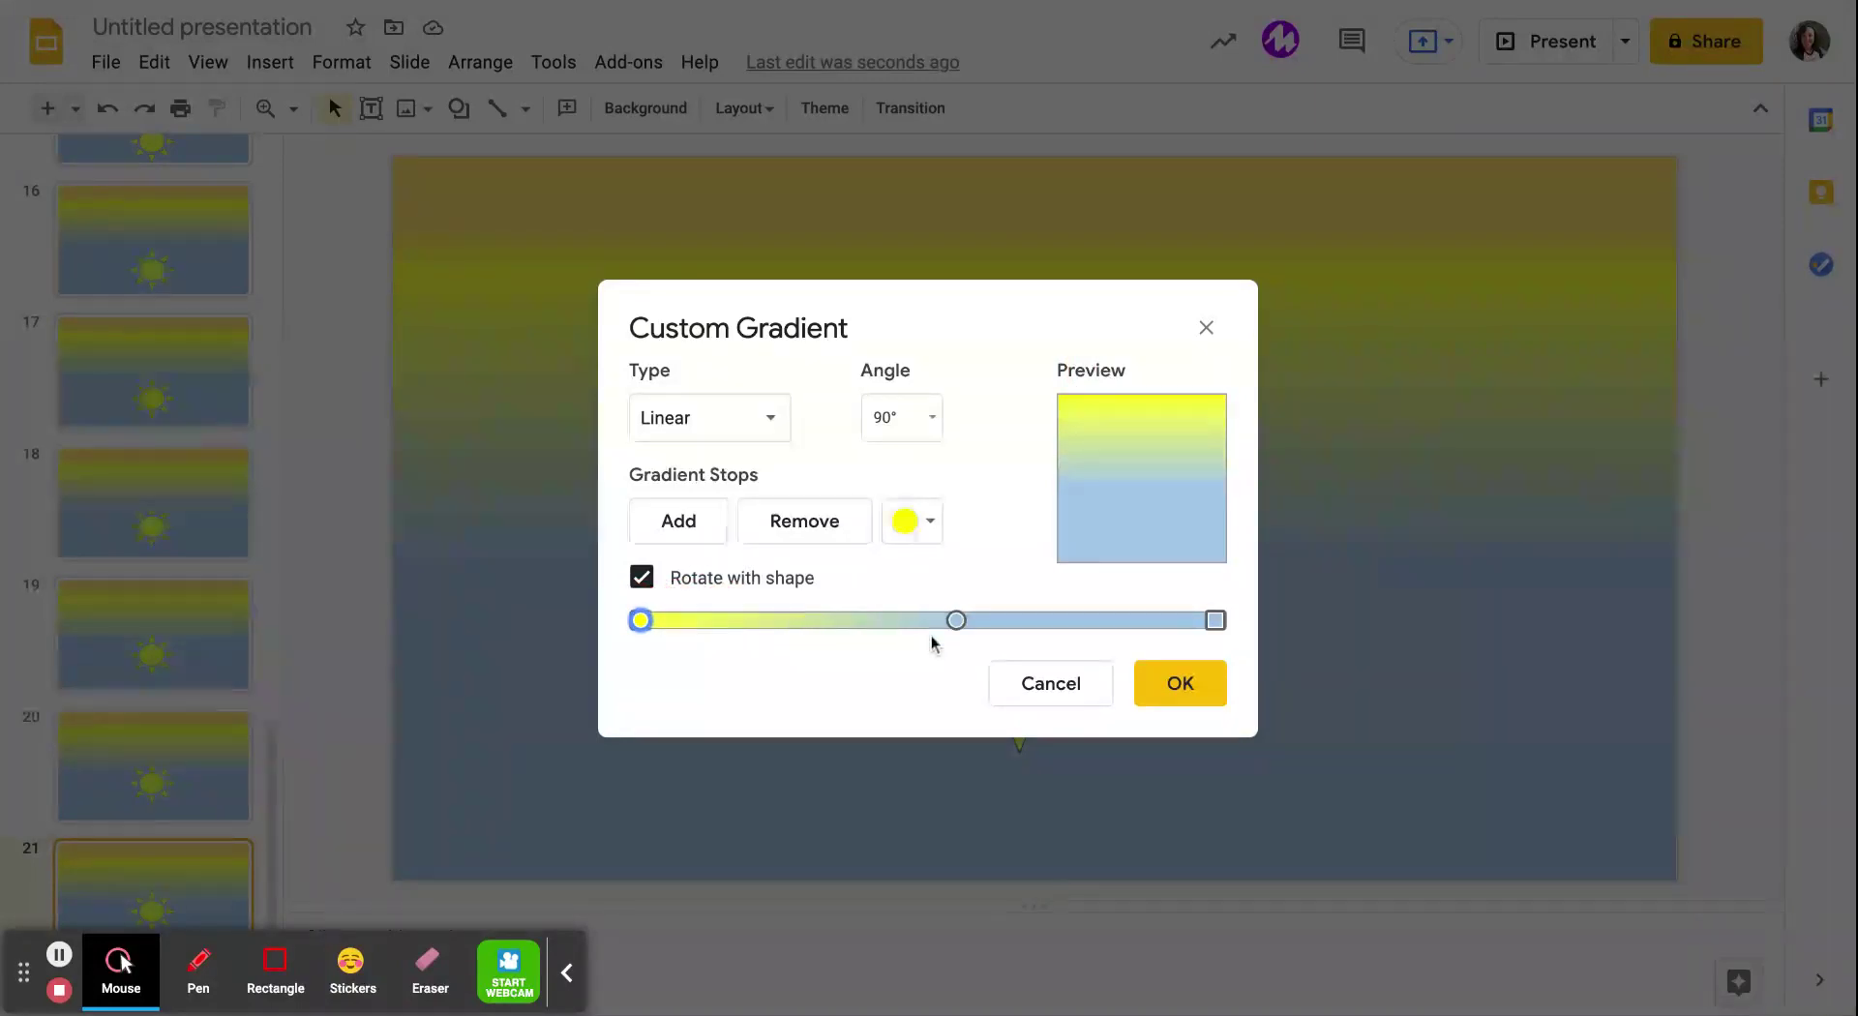
left_click_drag(956, 620, 789, 623)
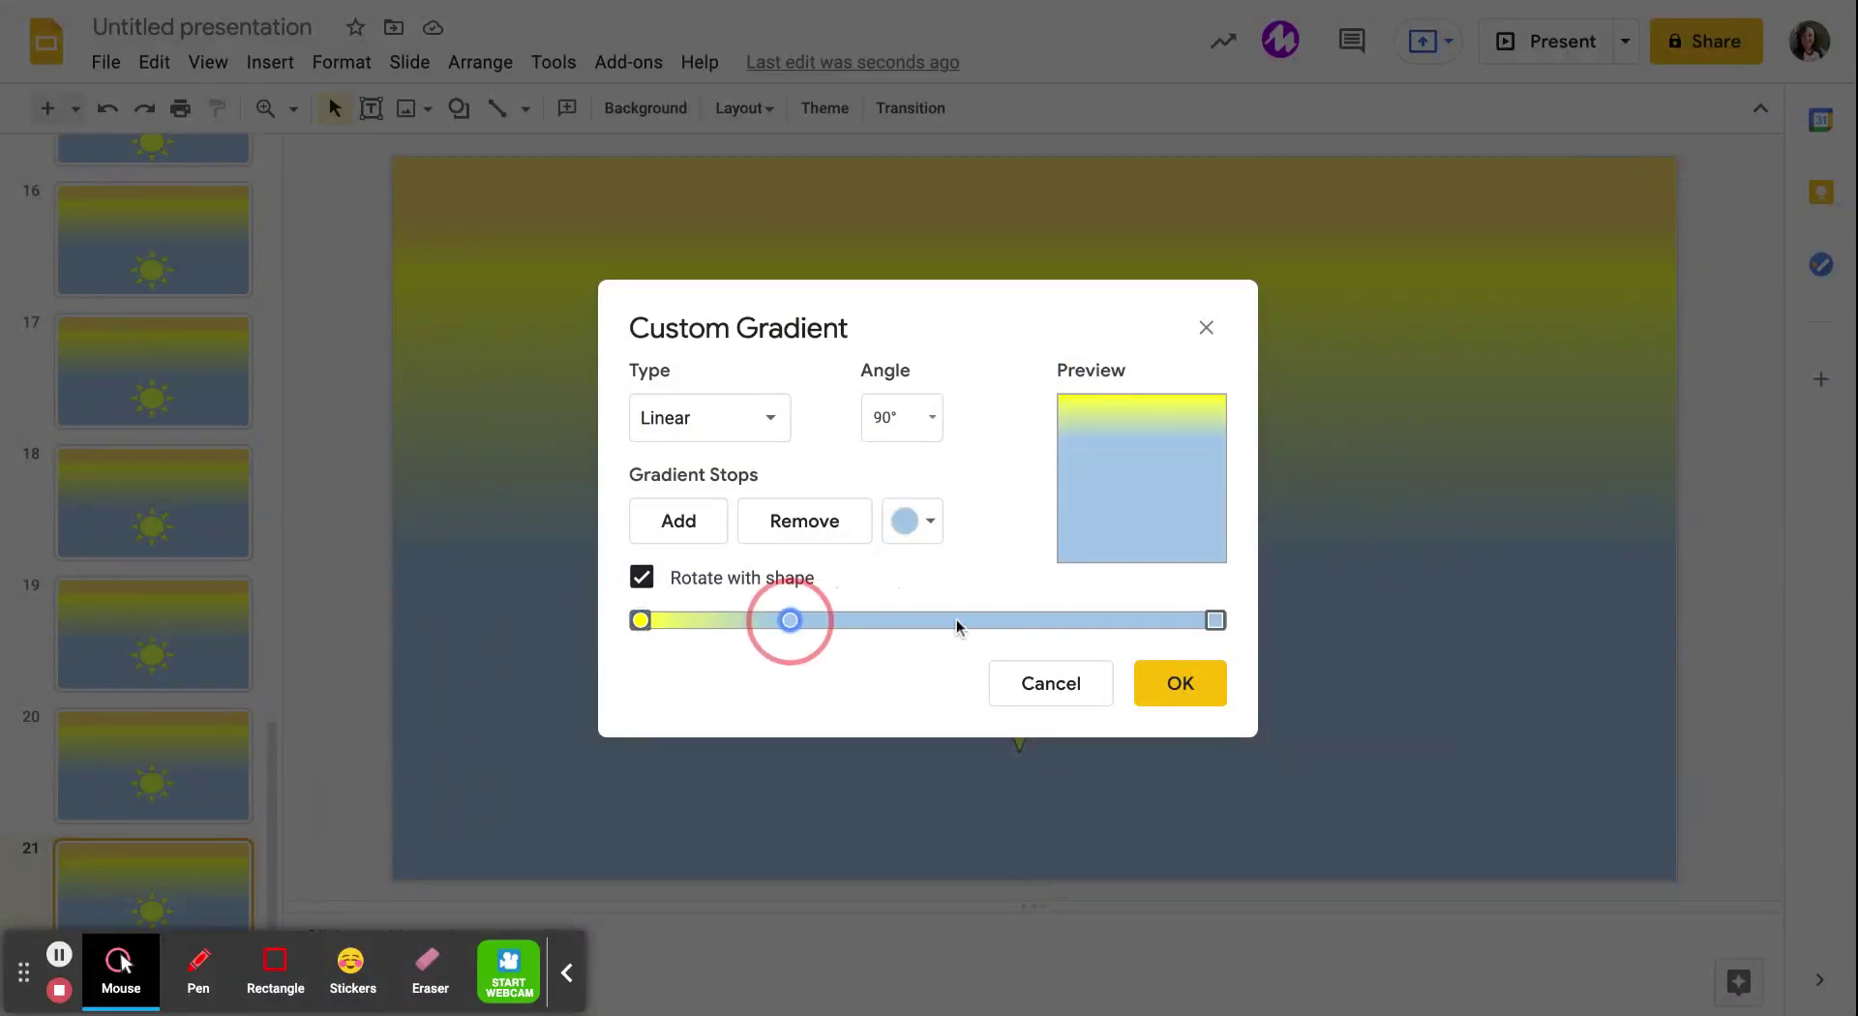
left_click(1215, 621)
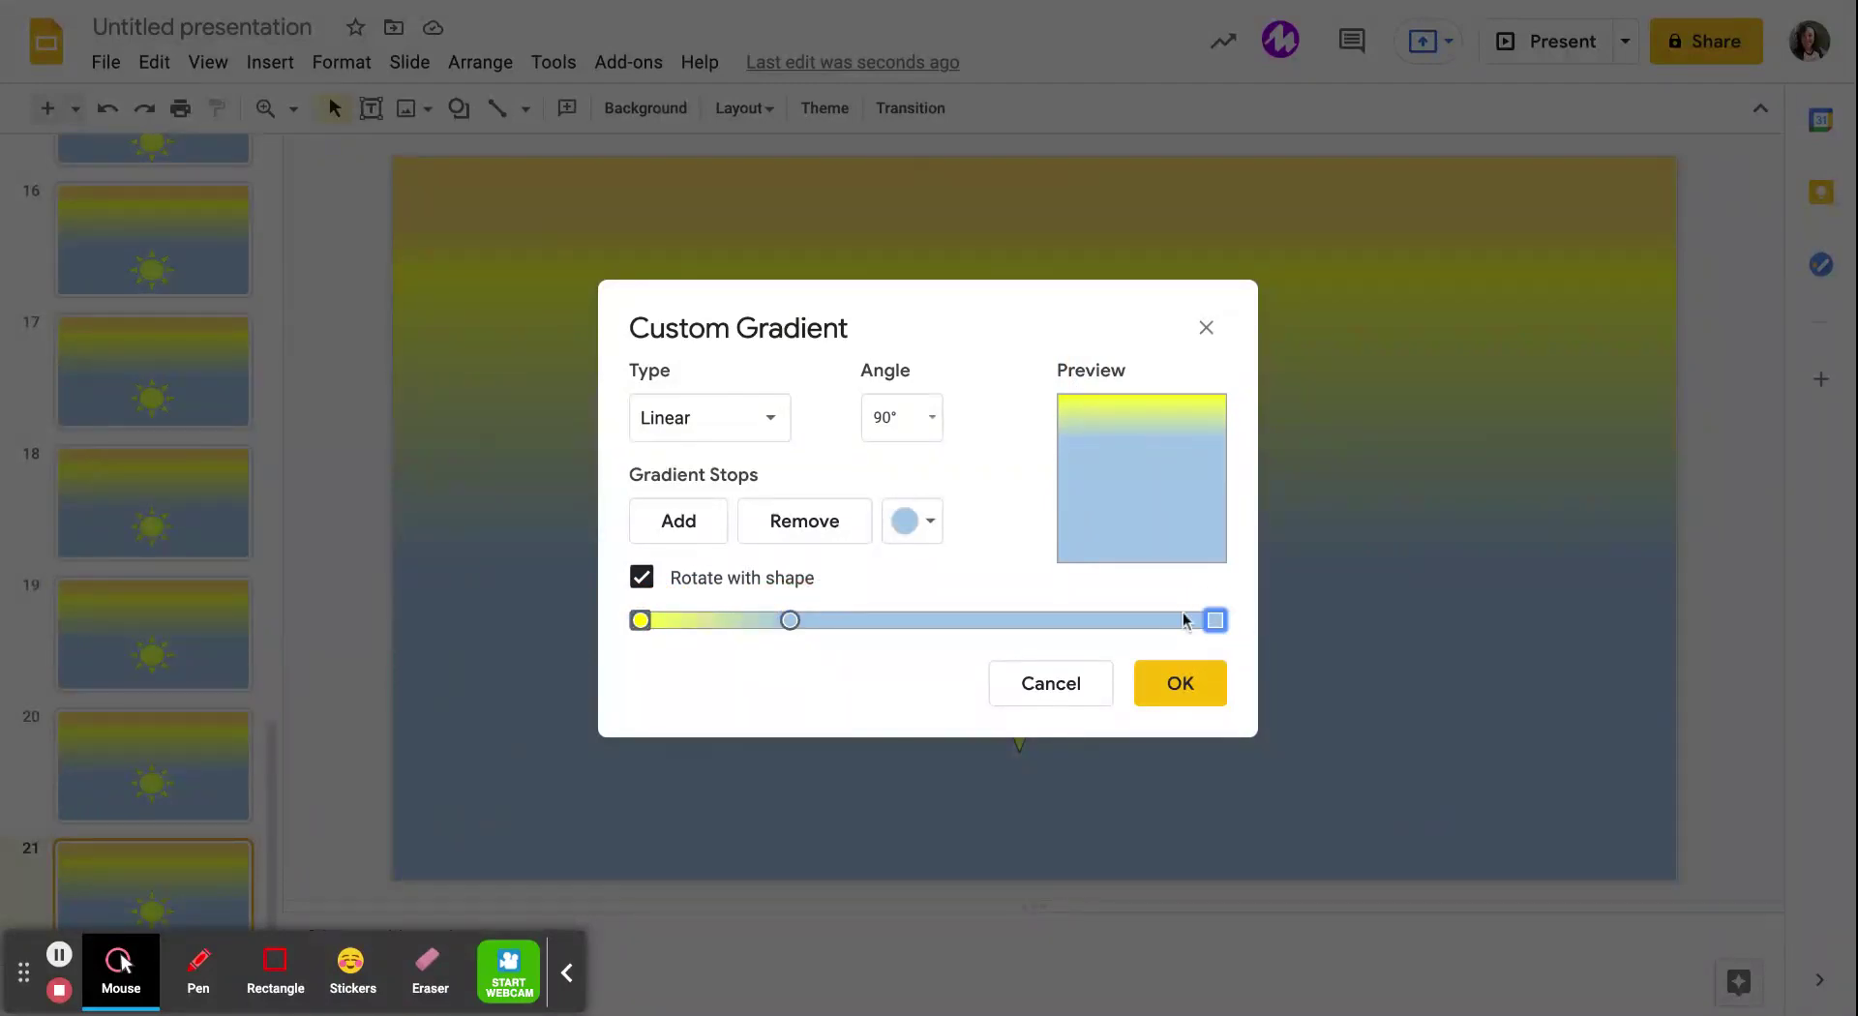
left_click(931, 523)
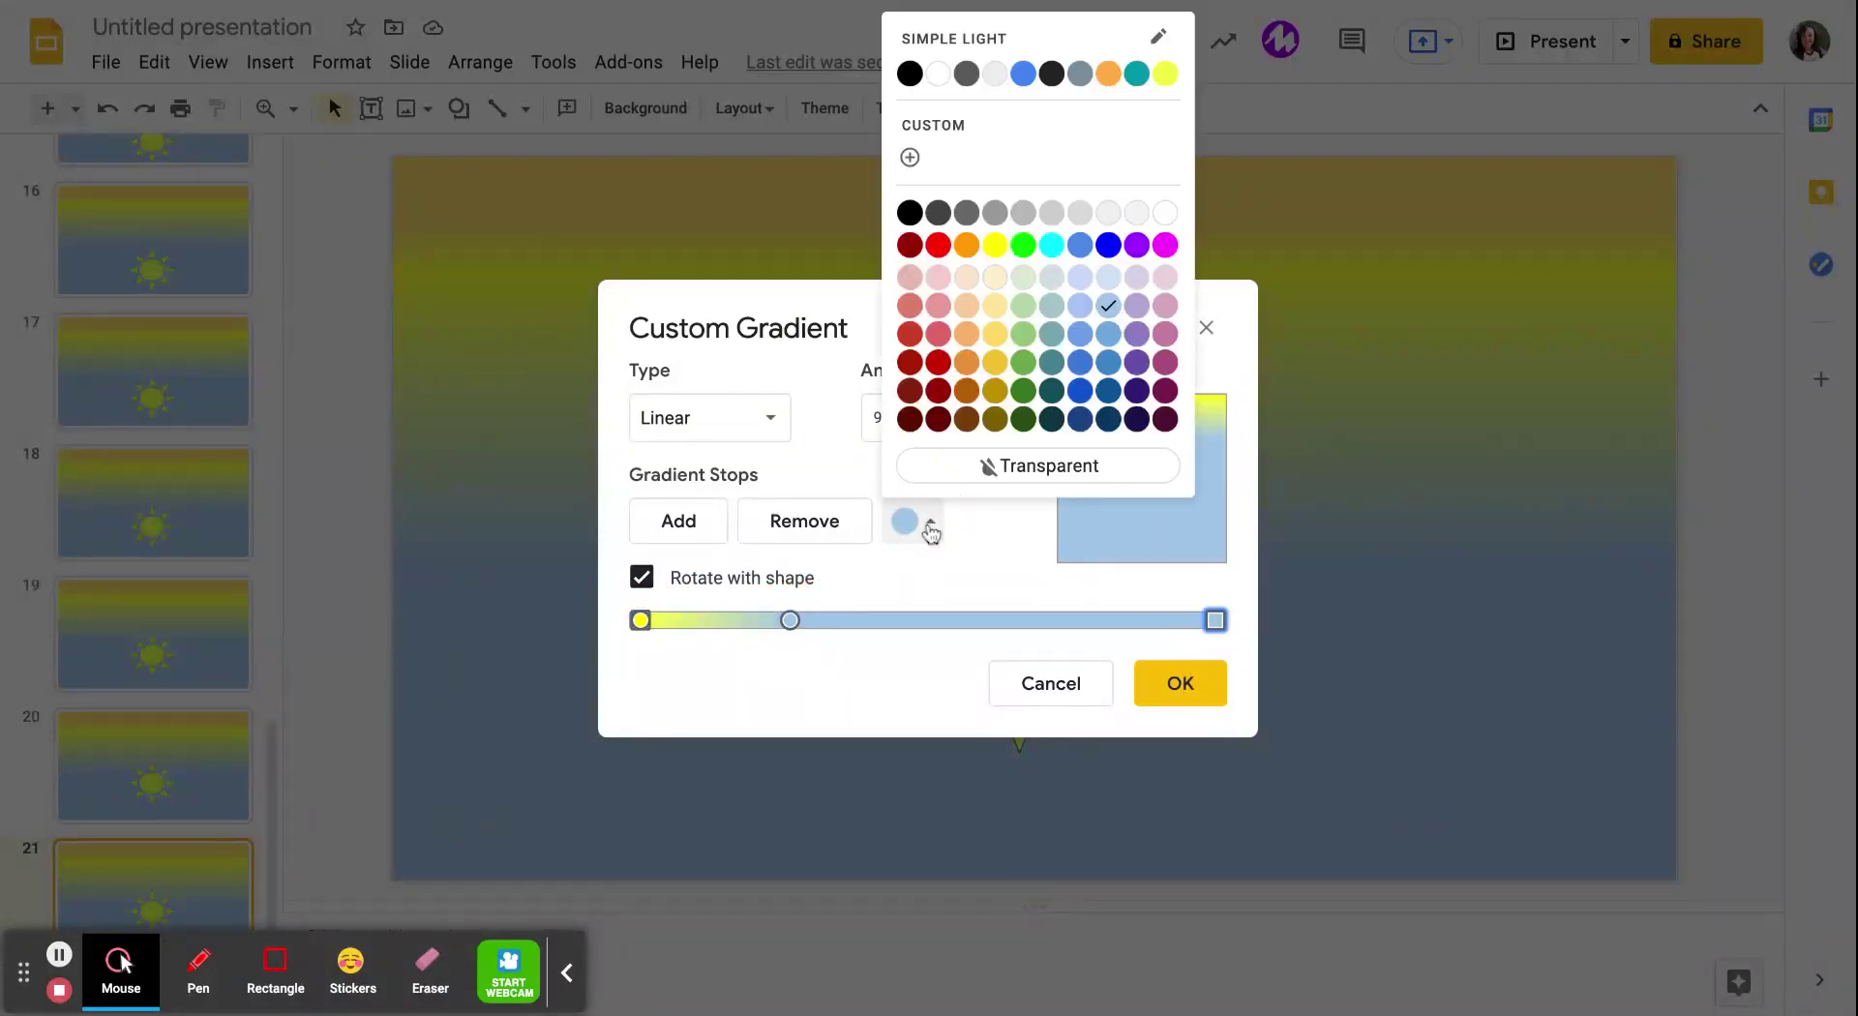
left_click(1081, 247)
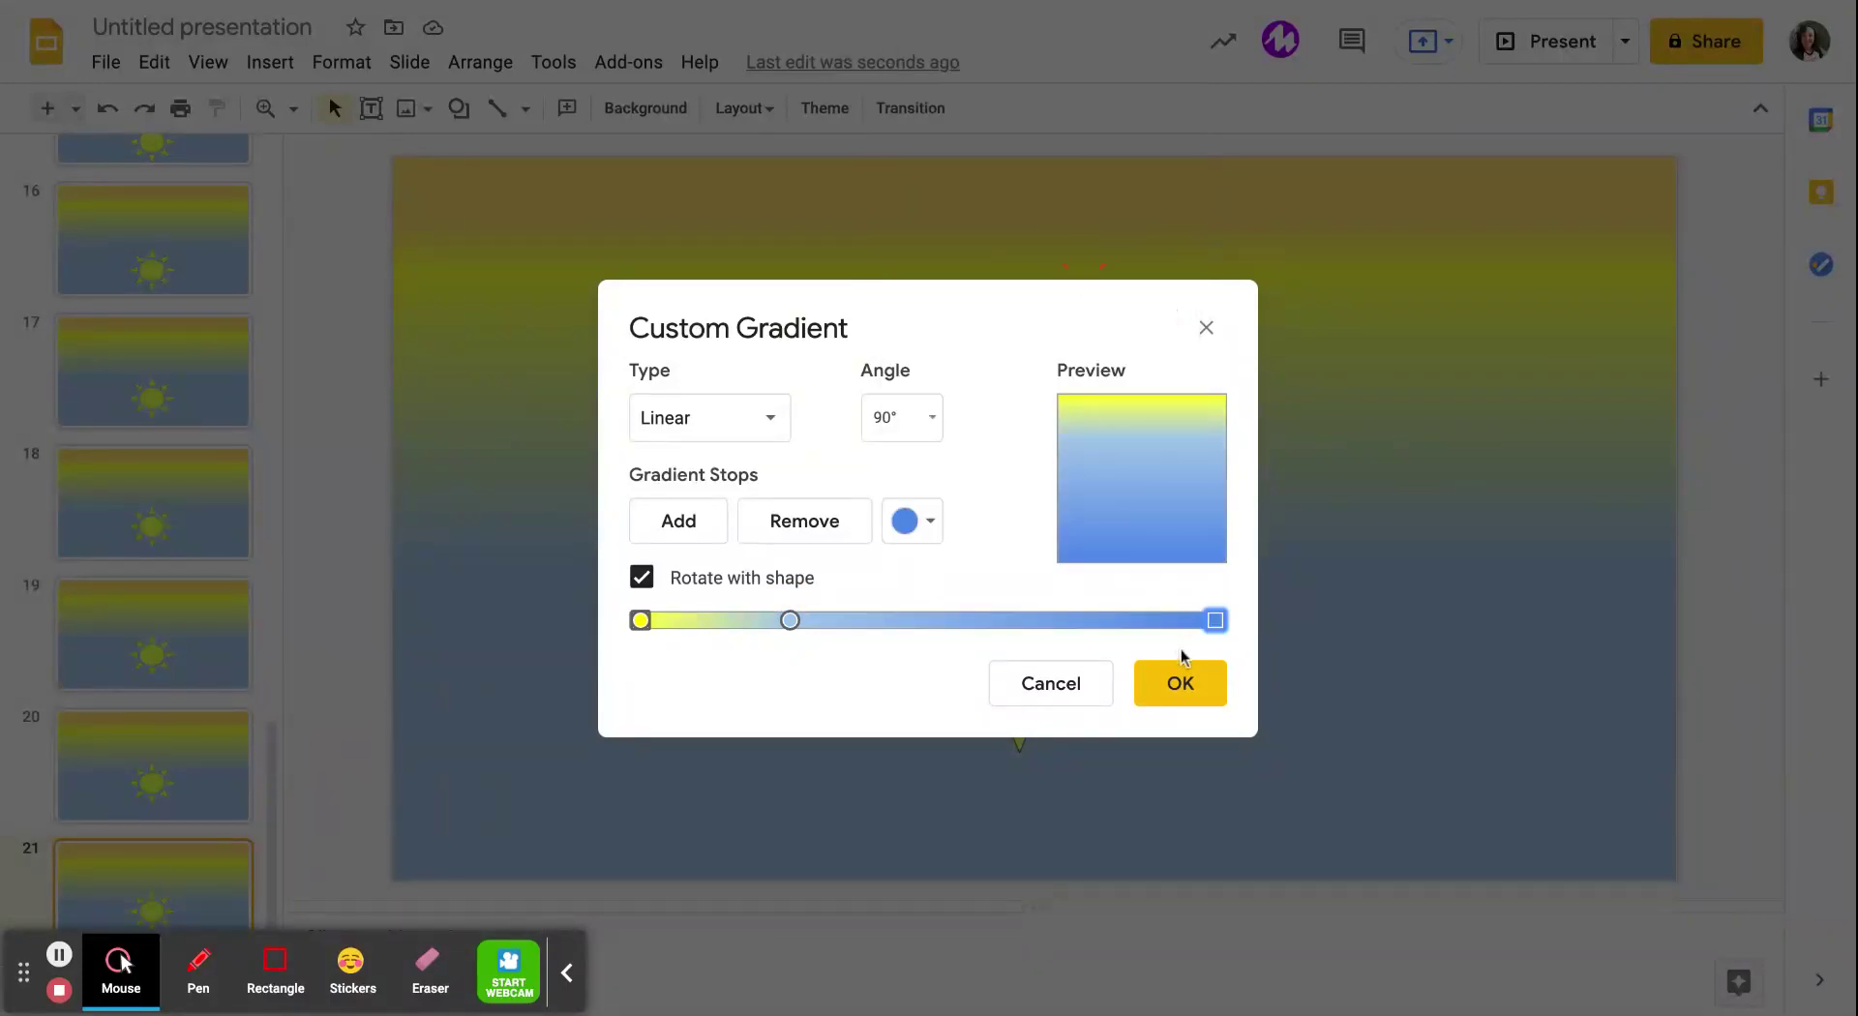
left_click(1179, 682)
Step: Undo an accidental duplicate of the sun and reselect slide 21 in the slide list
left_click(1000, 613)
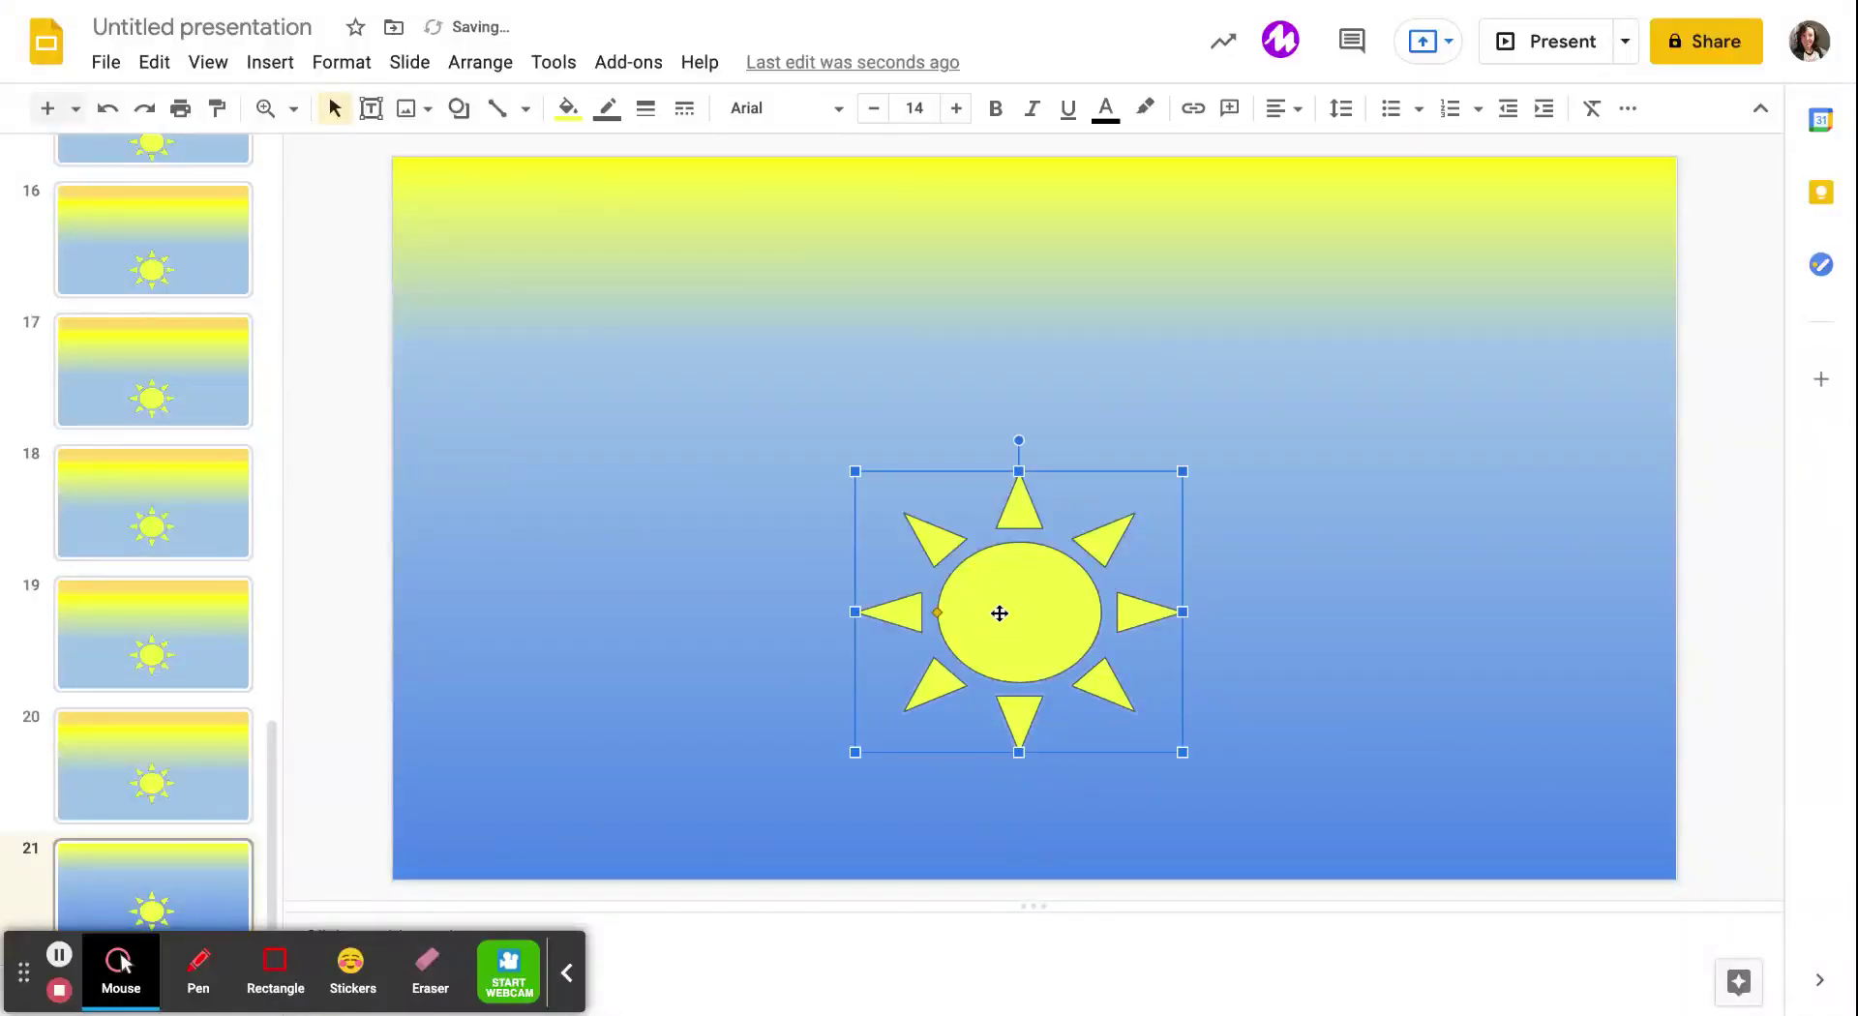
key("ctrl+d")
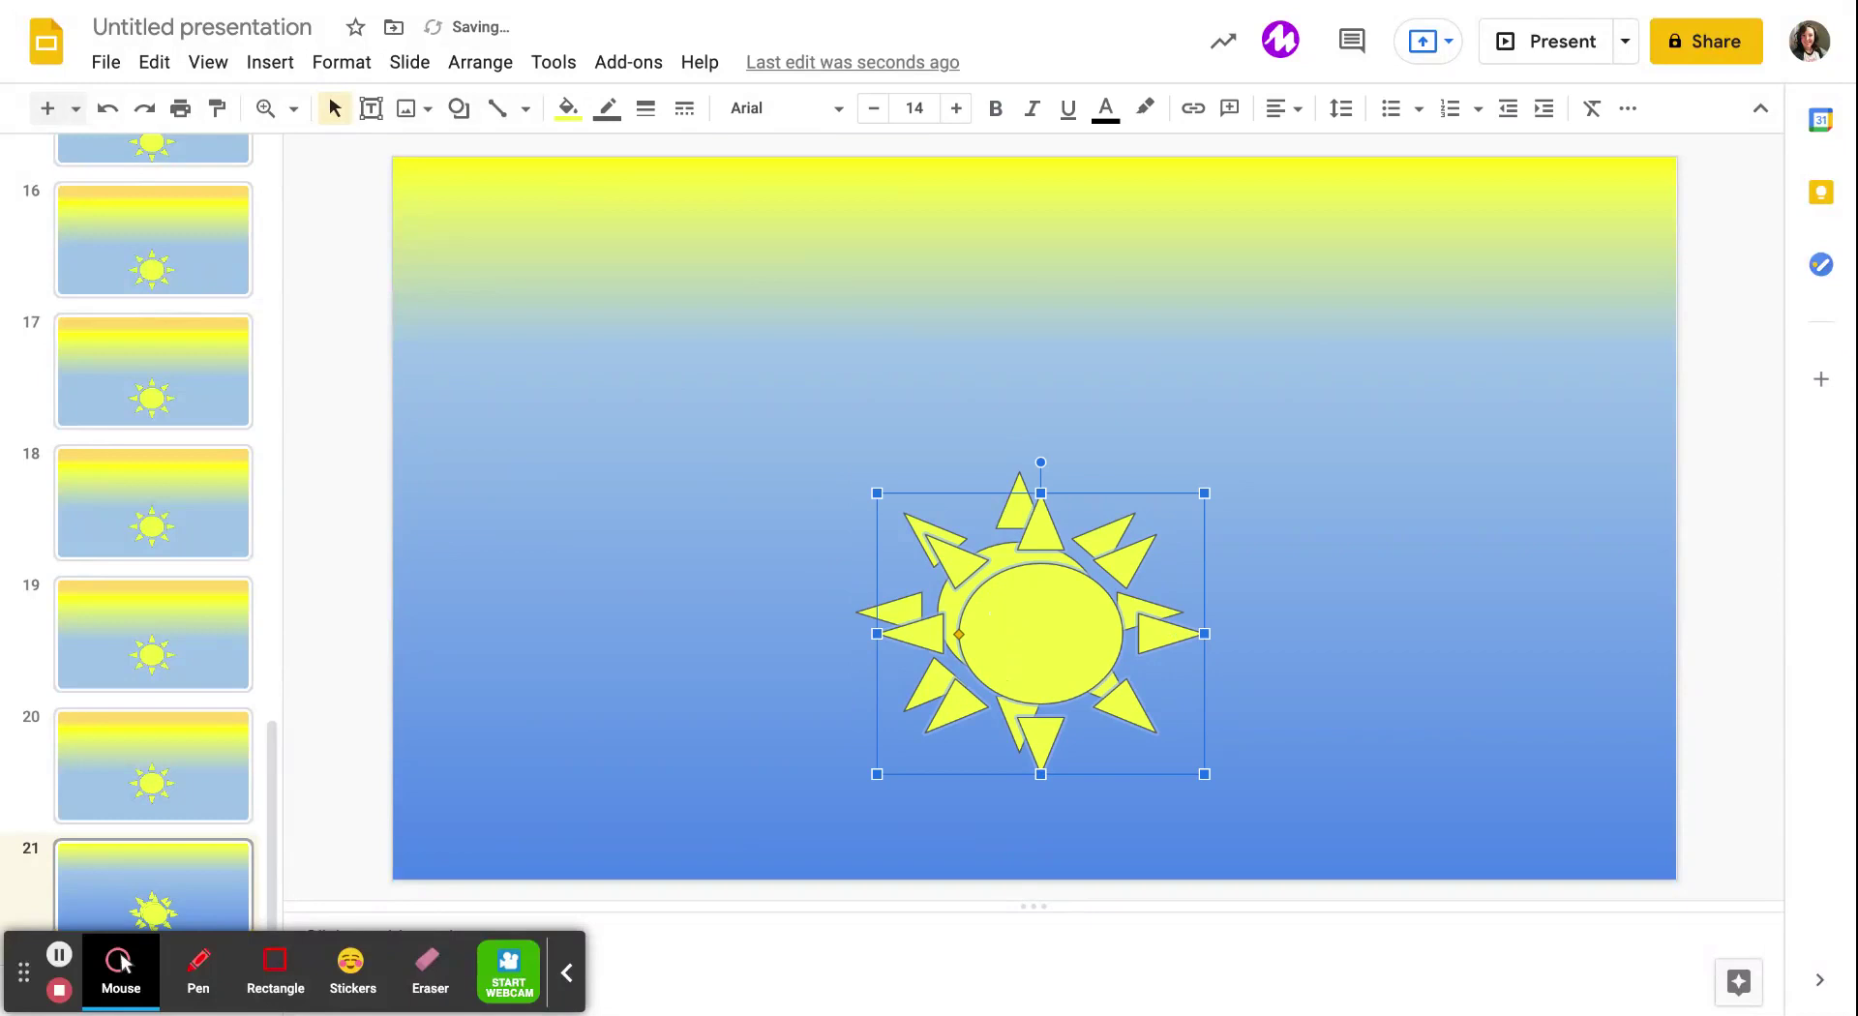
key("ctrl+z")
left_click(167, 877)
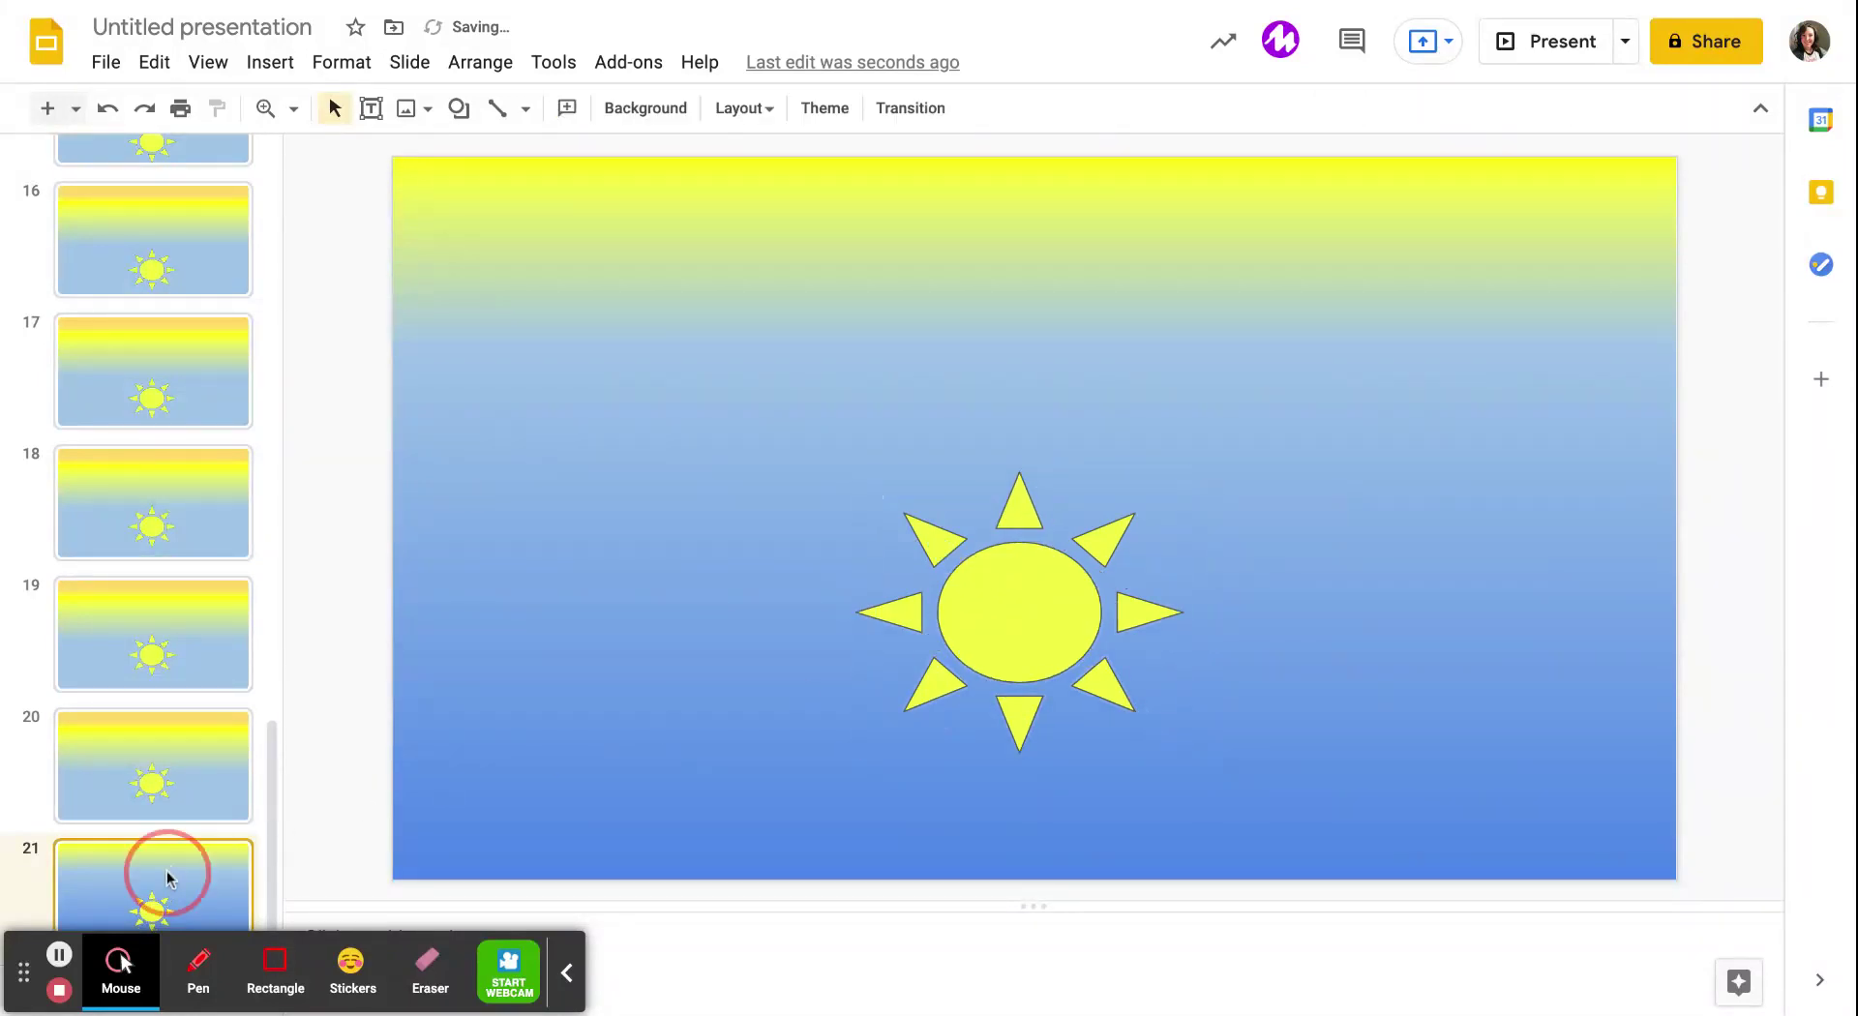
Step: Duplicate slides to create 22, 23 and 24, raising the sun slightly on each
key("ctrl+d")
left_click(1062, 648)
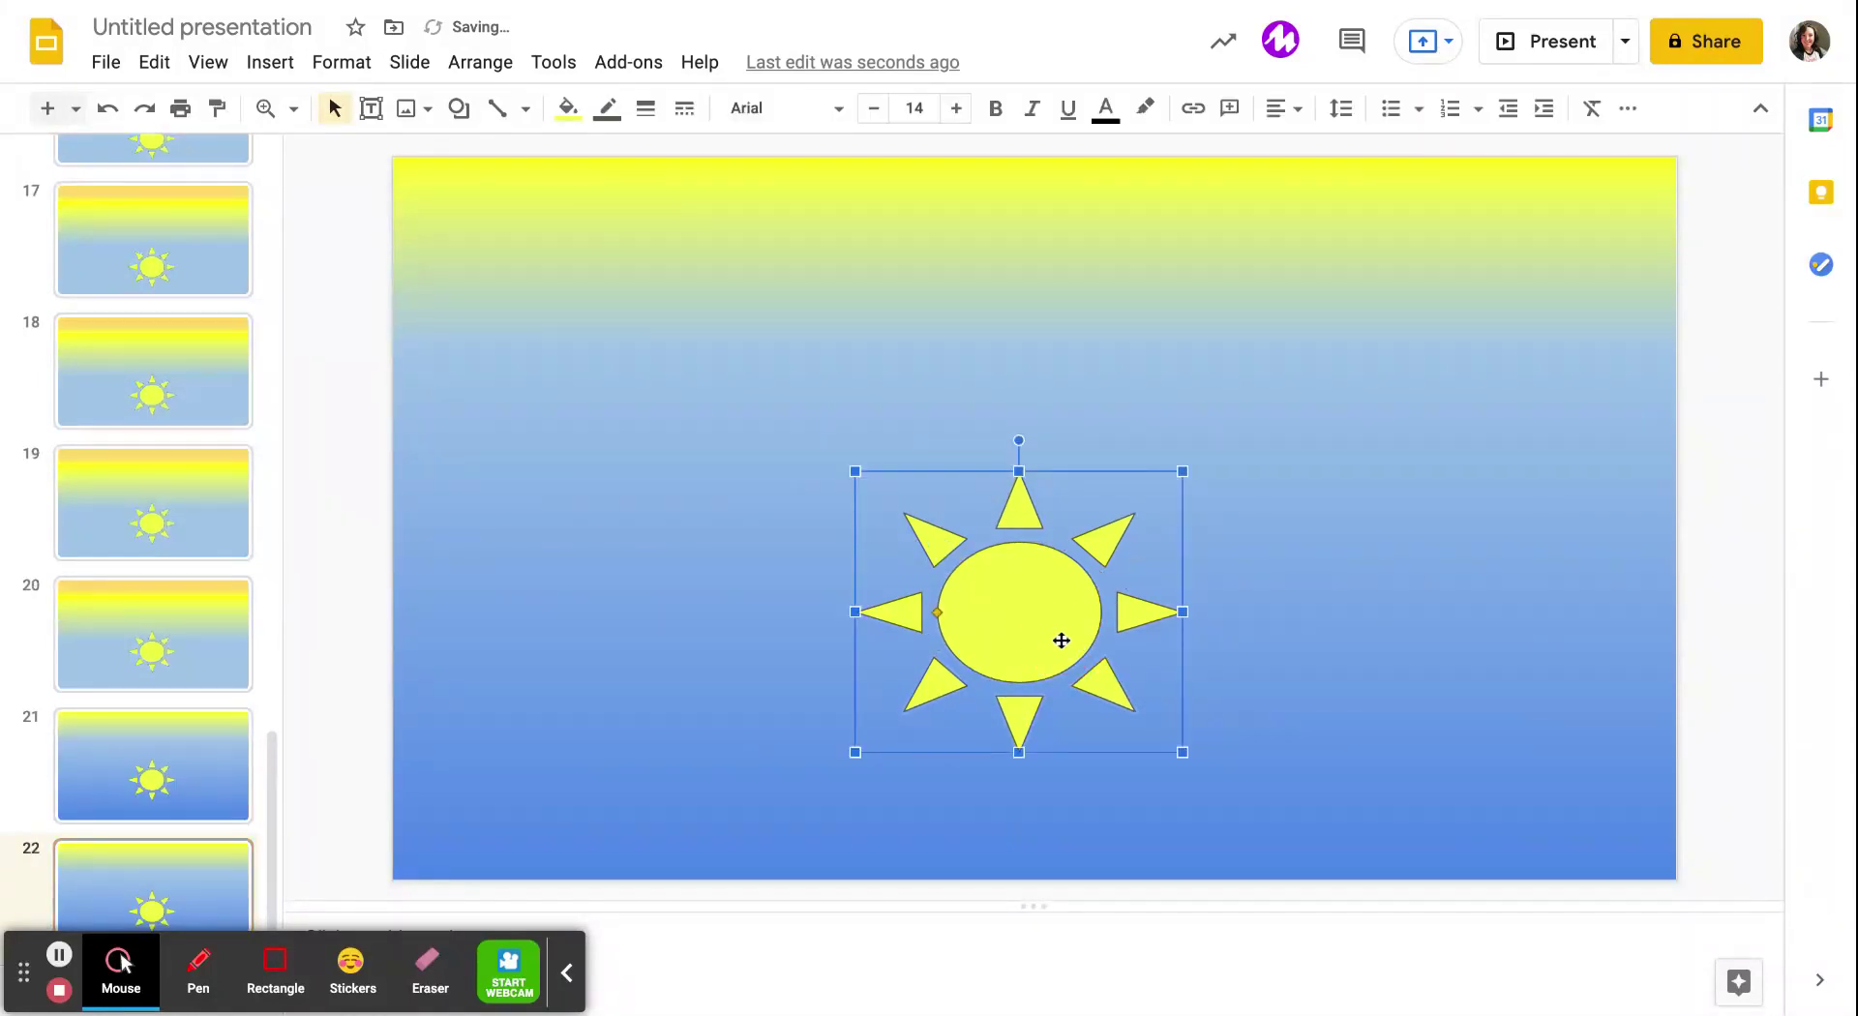
left_click_drag(1061, 648, 1061, 640)
left_click(137, 896)
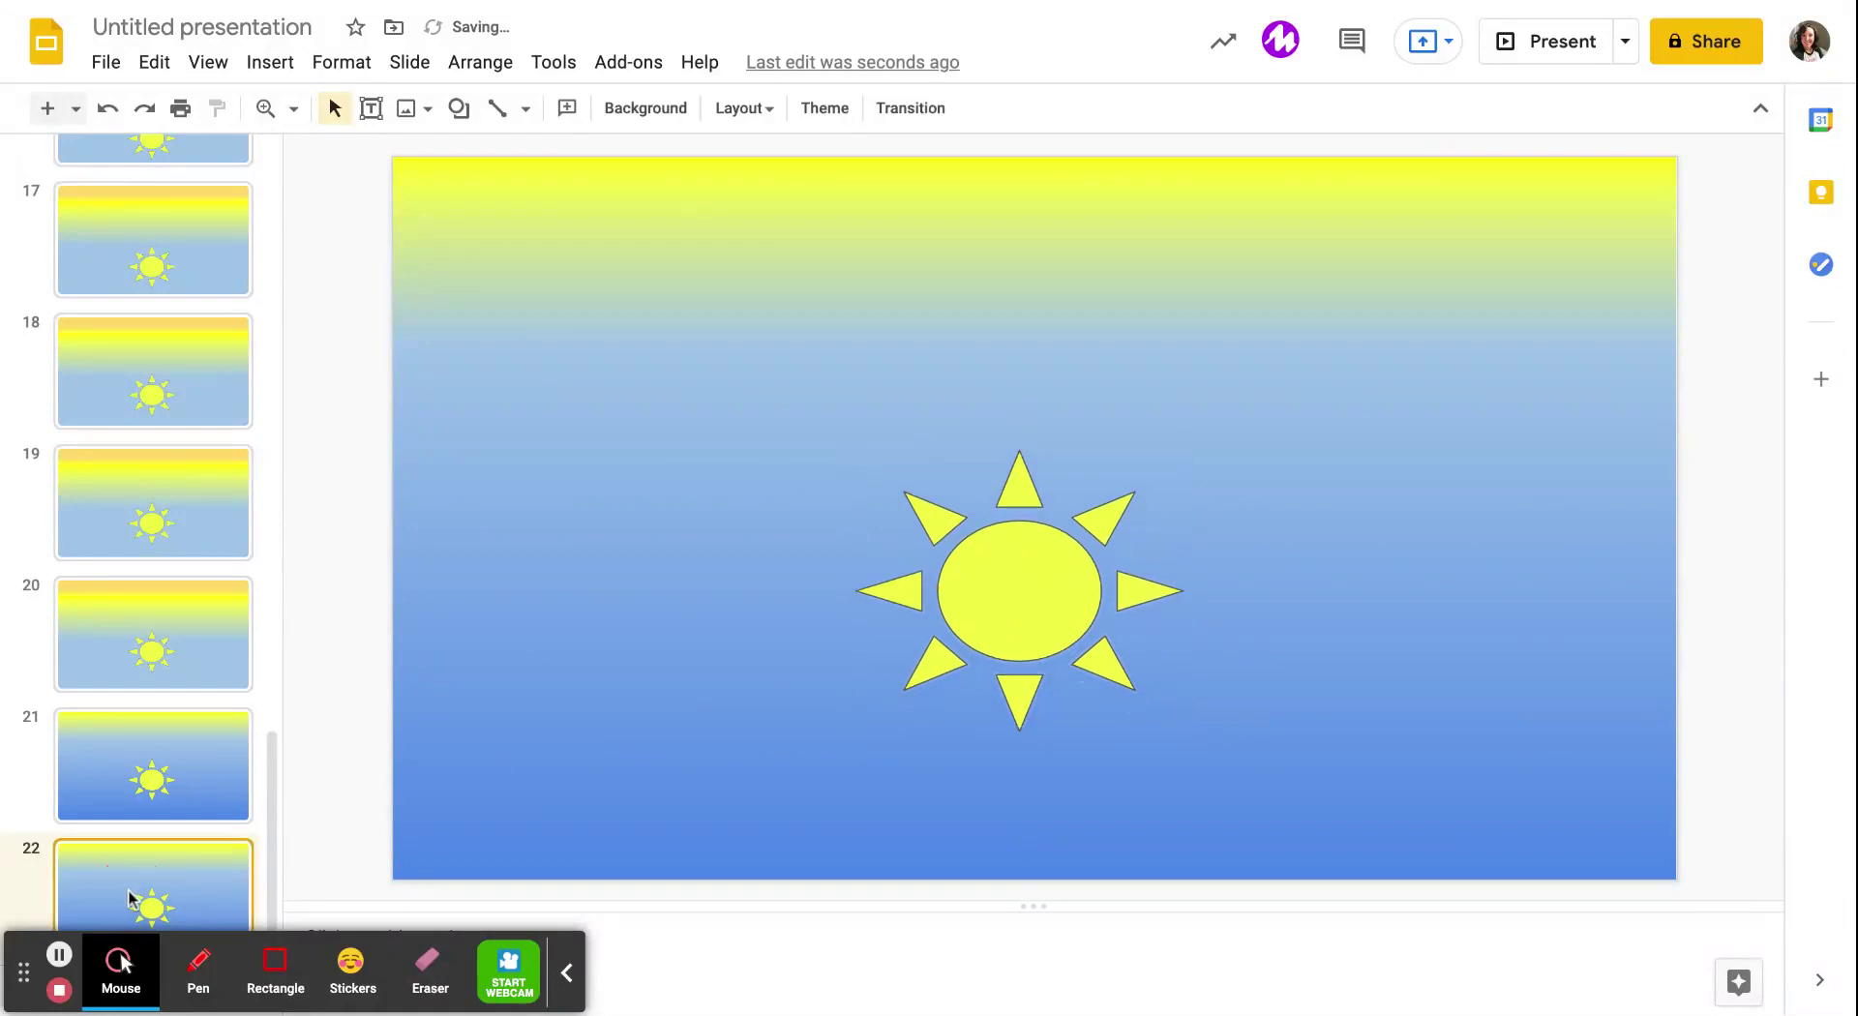
key("ctrl+d")
left_click(972, 581)
left_click_drag(977, 581, 977, 561)
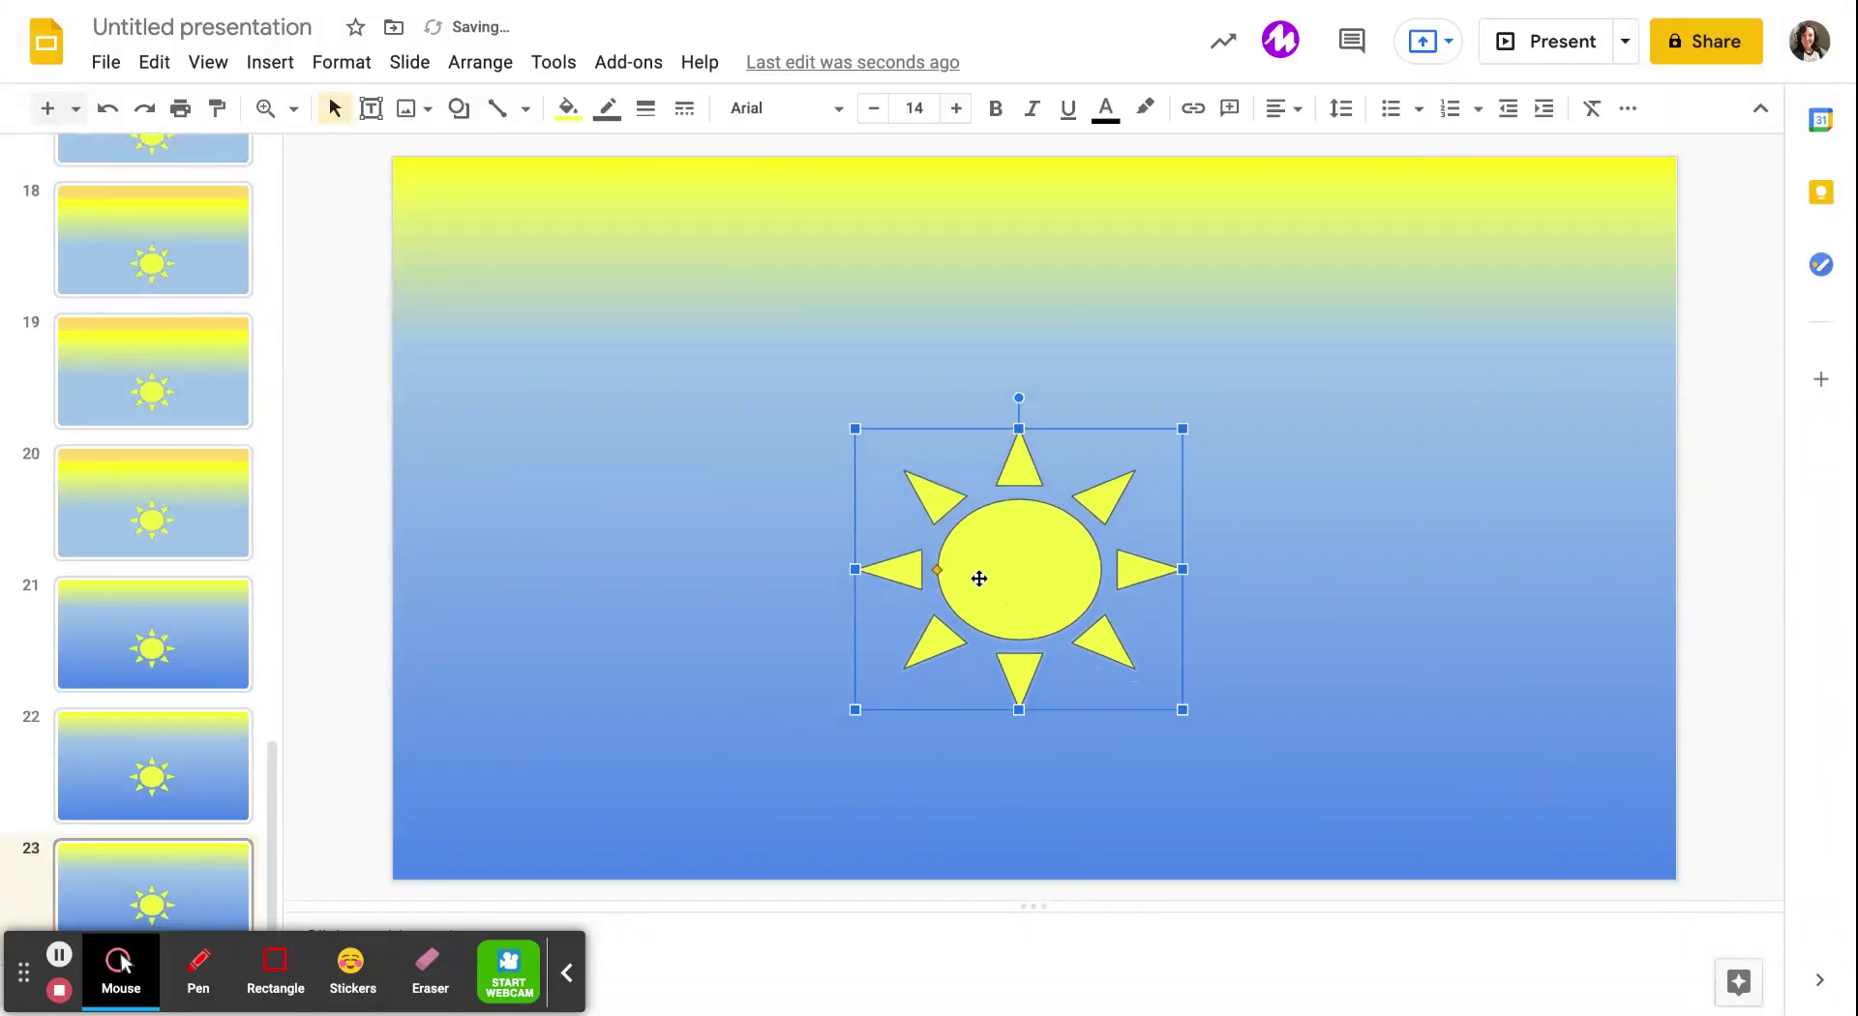
left_click(146, 886)
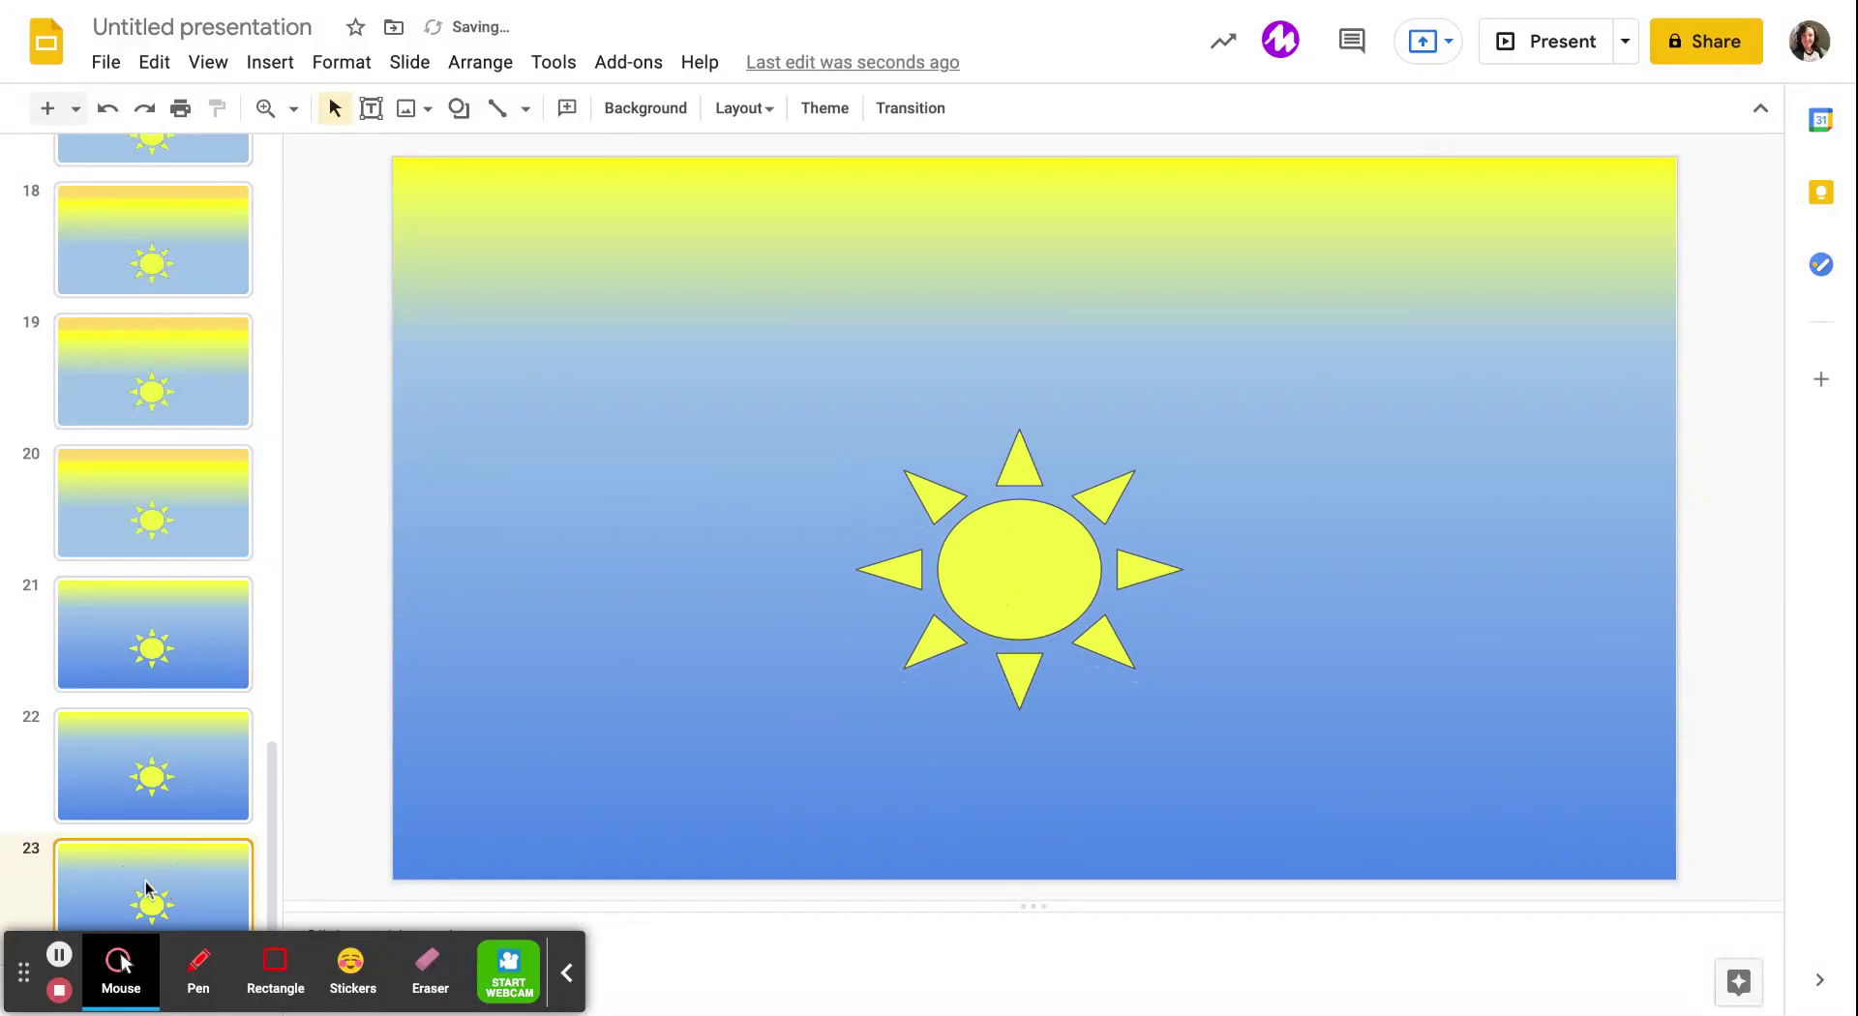
key("ctrl+d")
left_click(1010, 594)
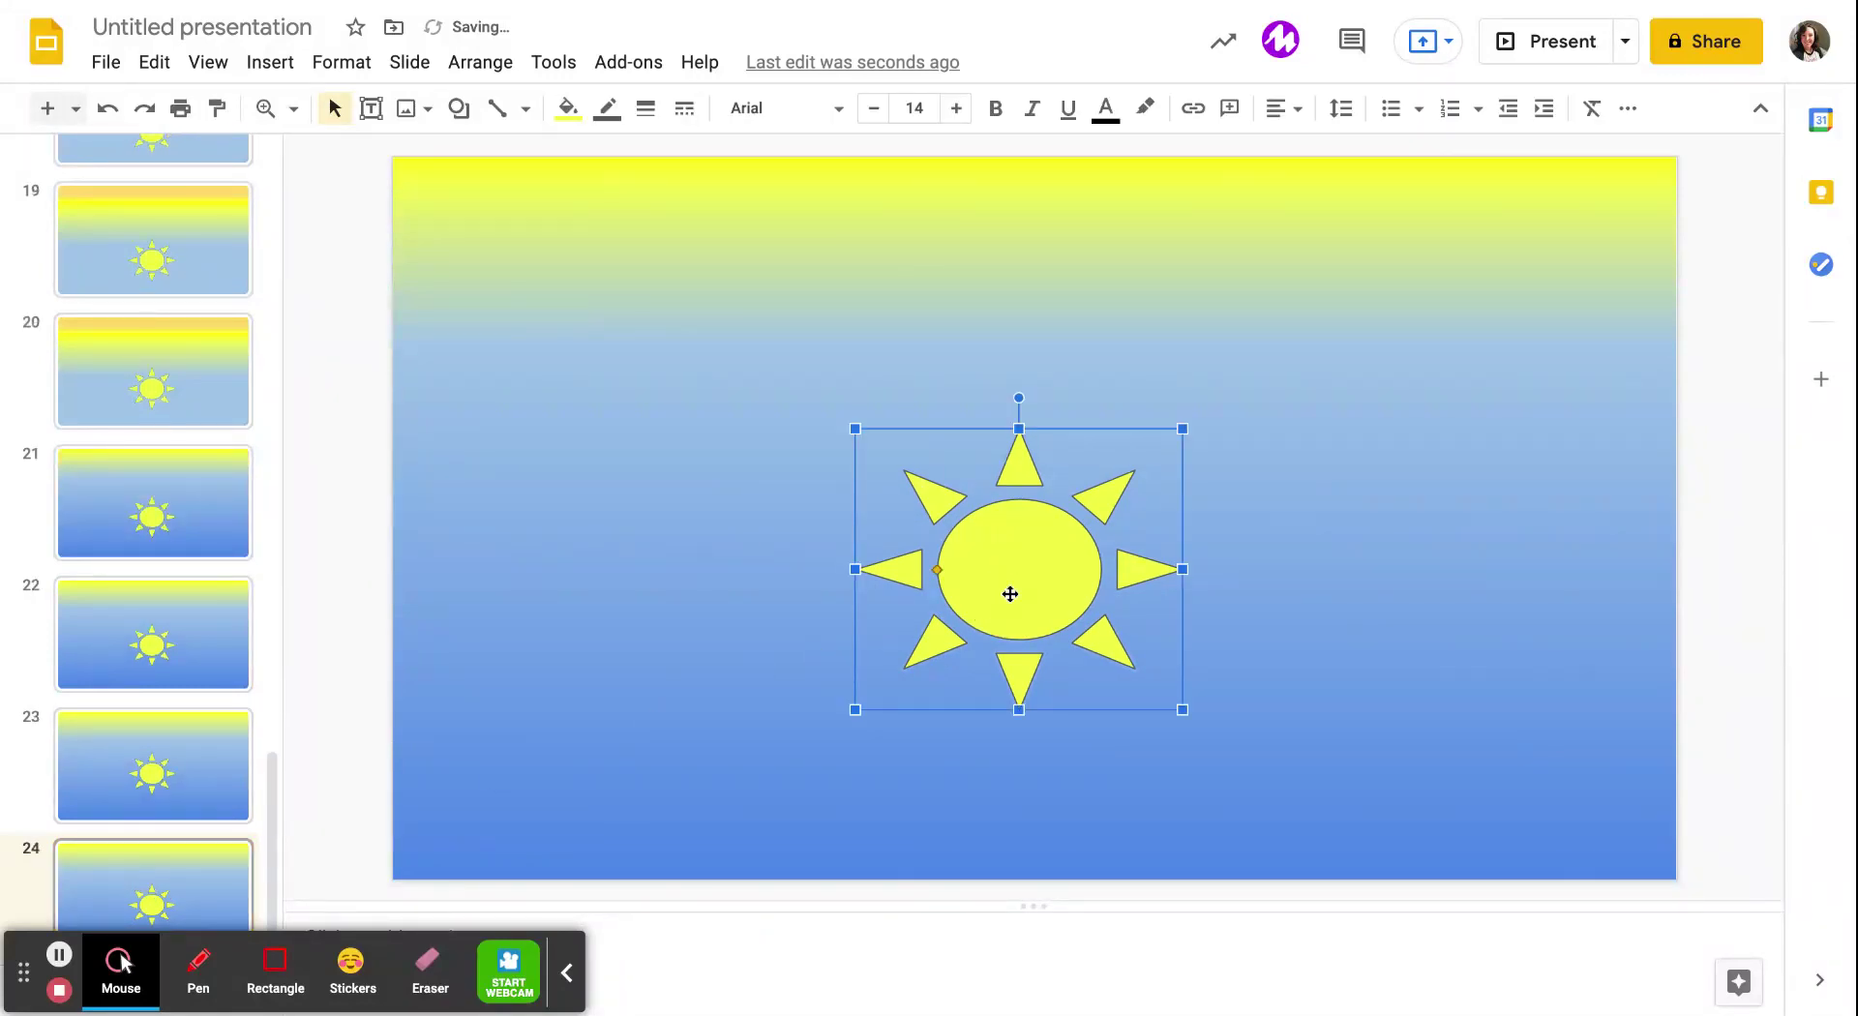
key("Up")
key("Up")
Step: Create slides 25 and 26 the same way, nudging the sun up on each
left_click(187, 868)
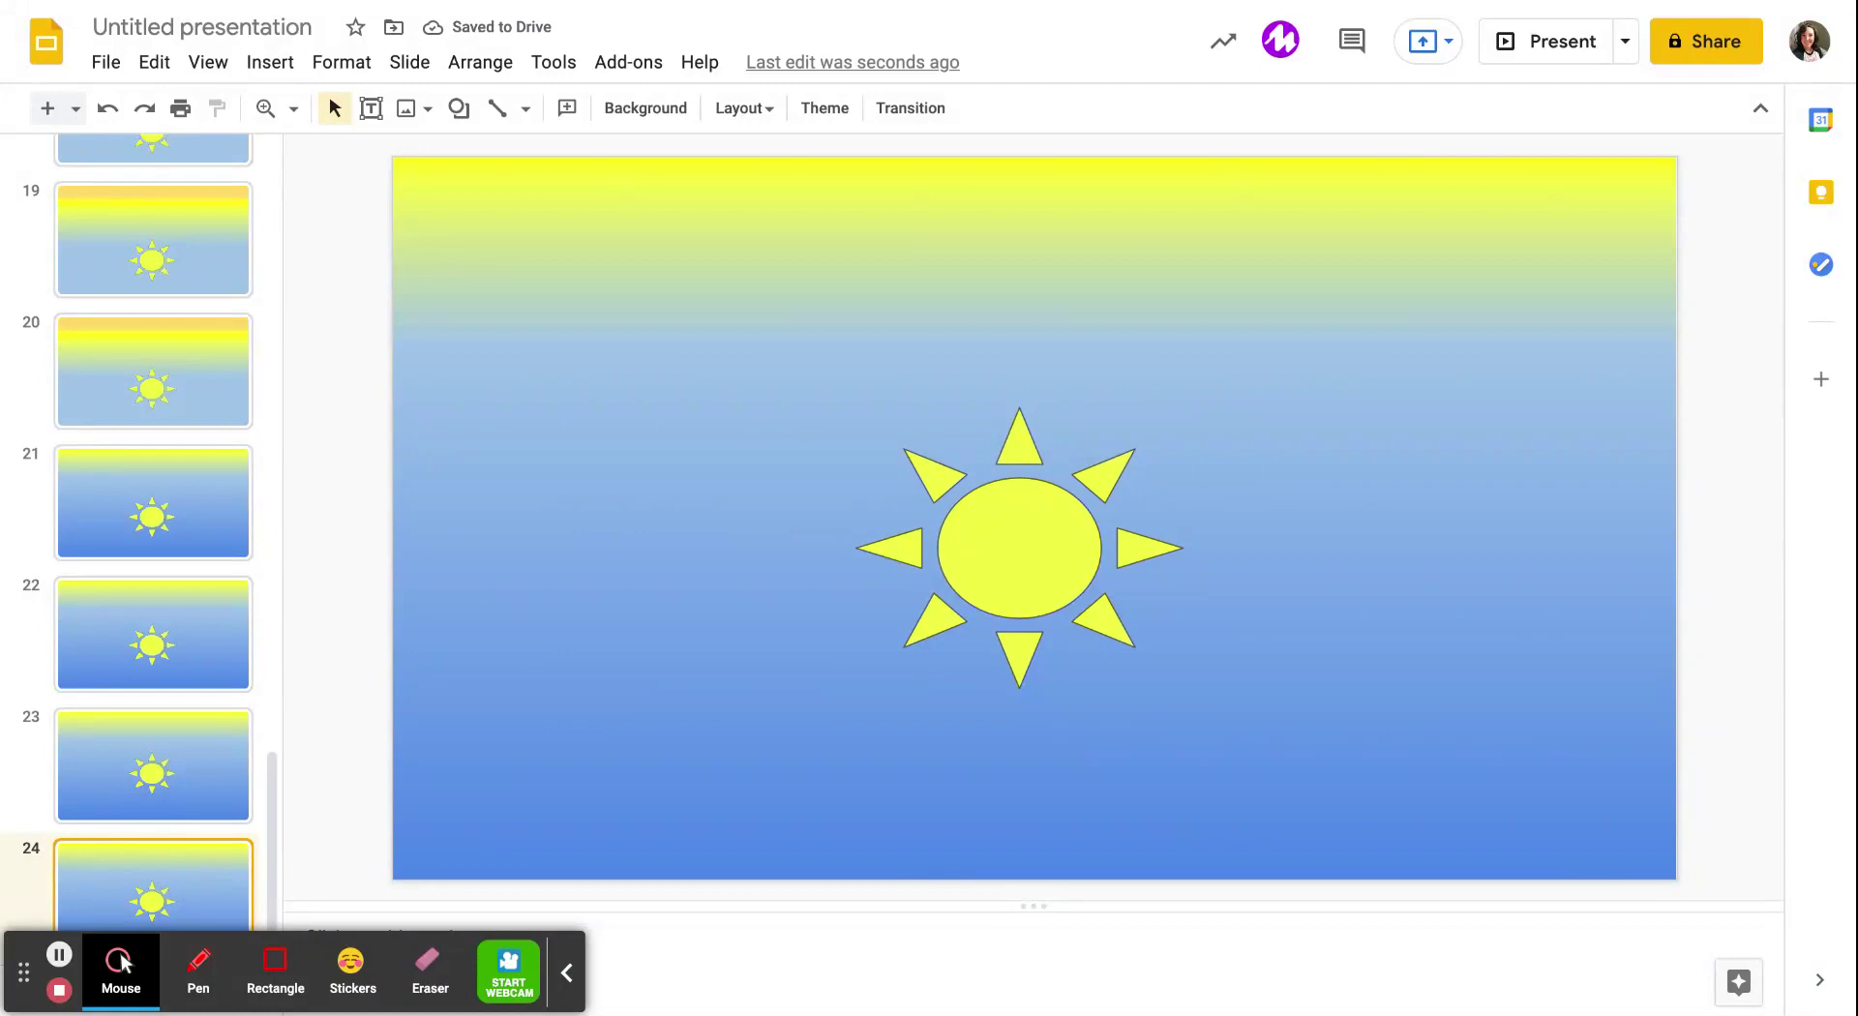
key("ctrl+d")
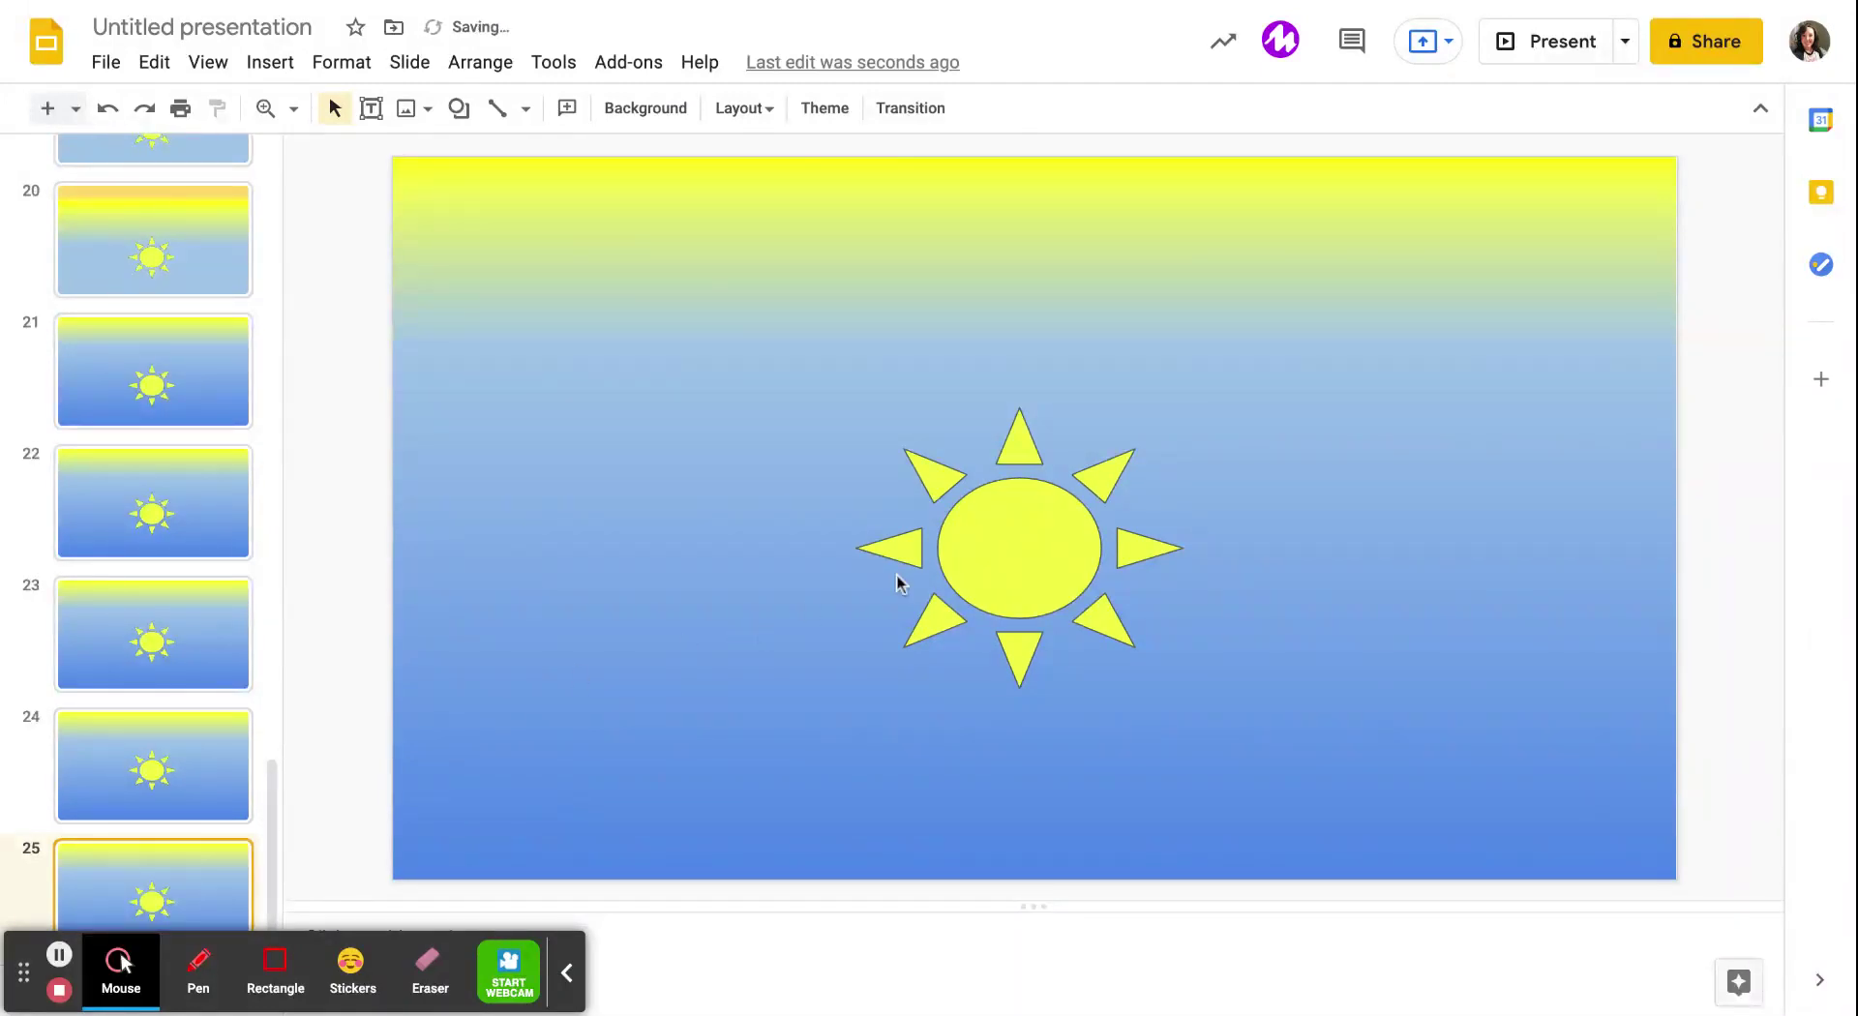
left_click(1053, 523)
key("Up")
key("Up")
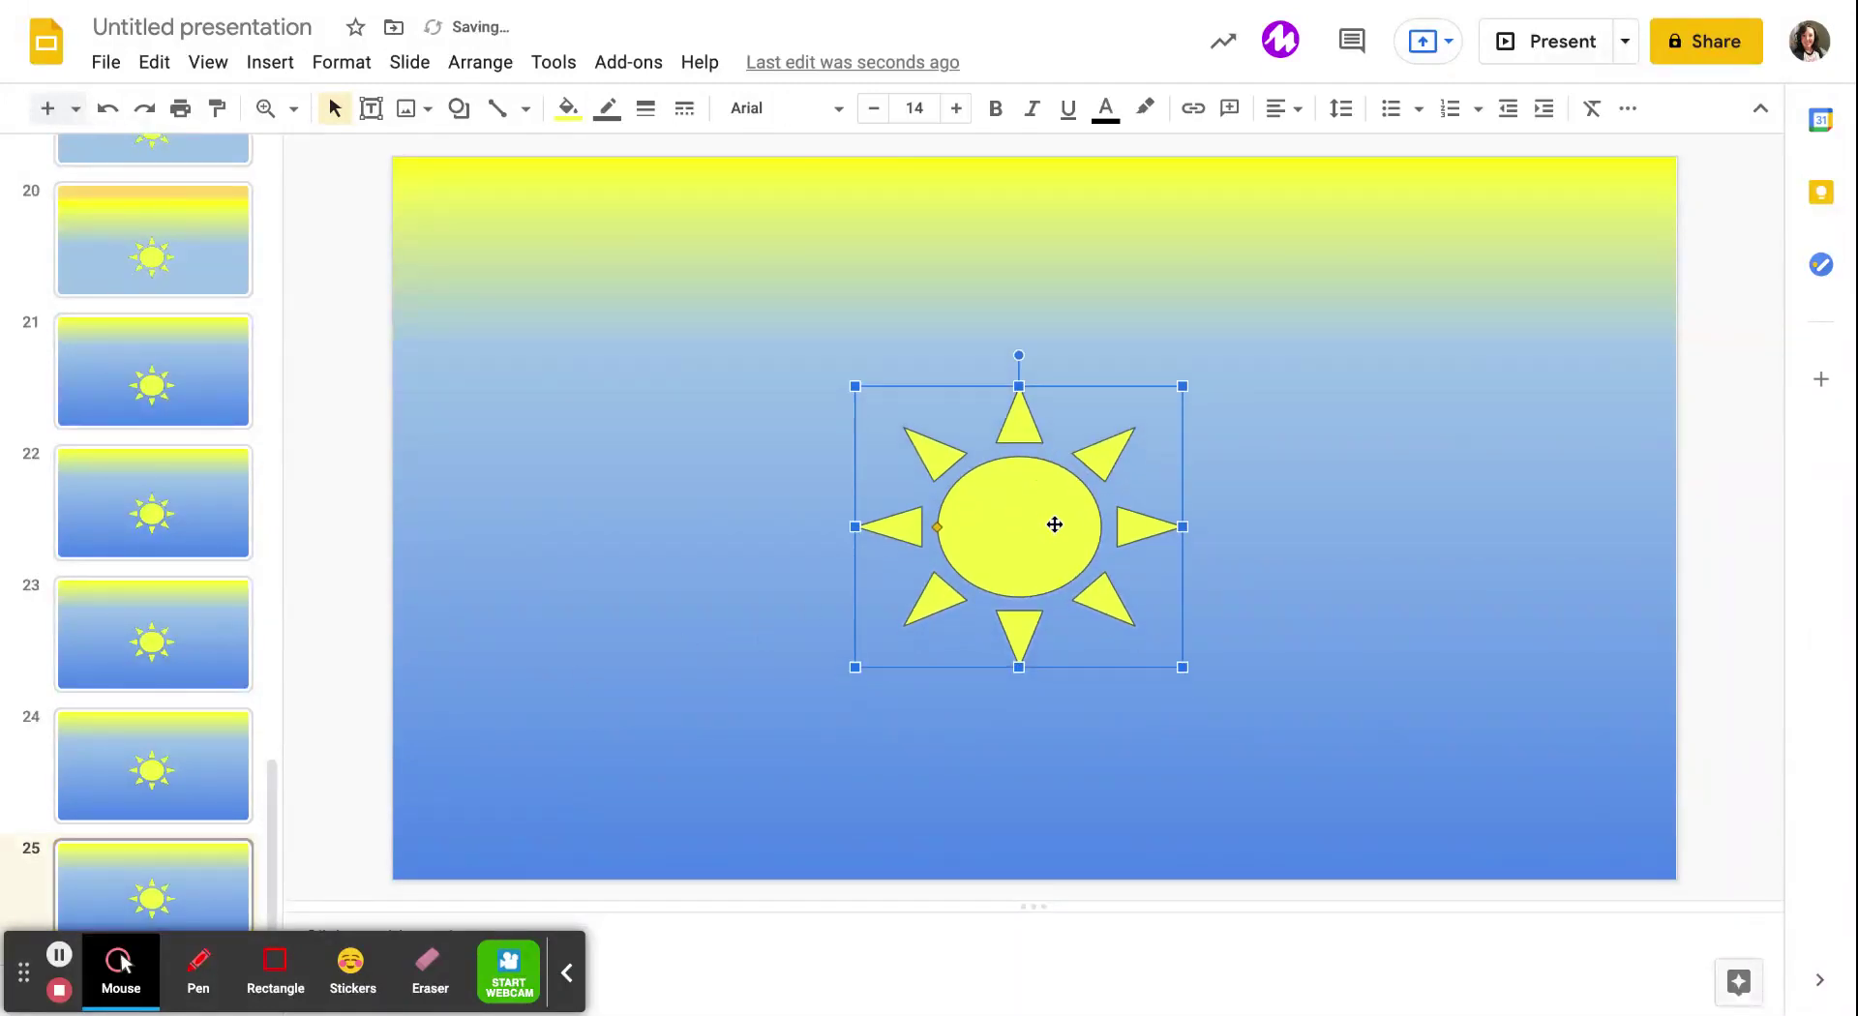
left_click(111, 917)
key("ctrl+d")
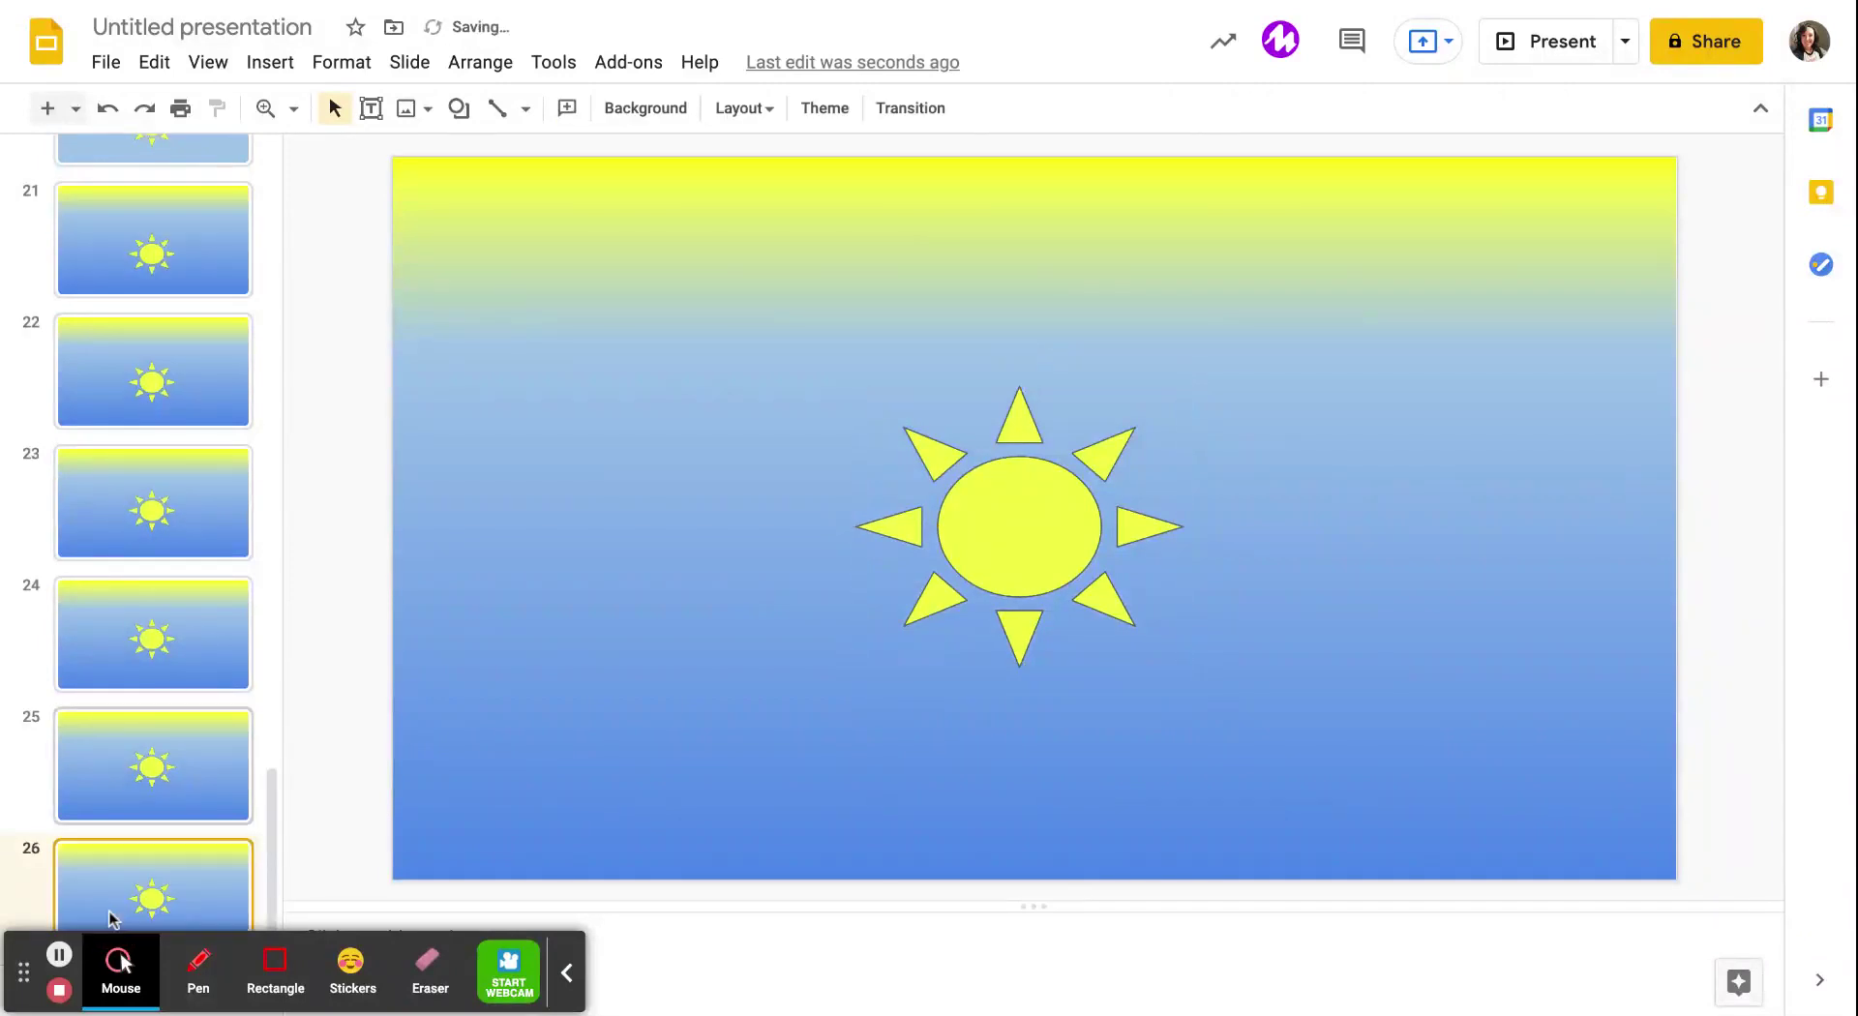
left_click(1041, 561)
key("Up")
key("Up")
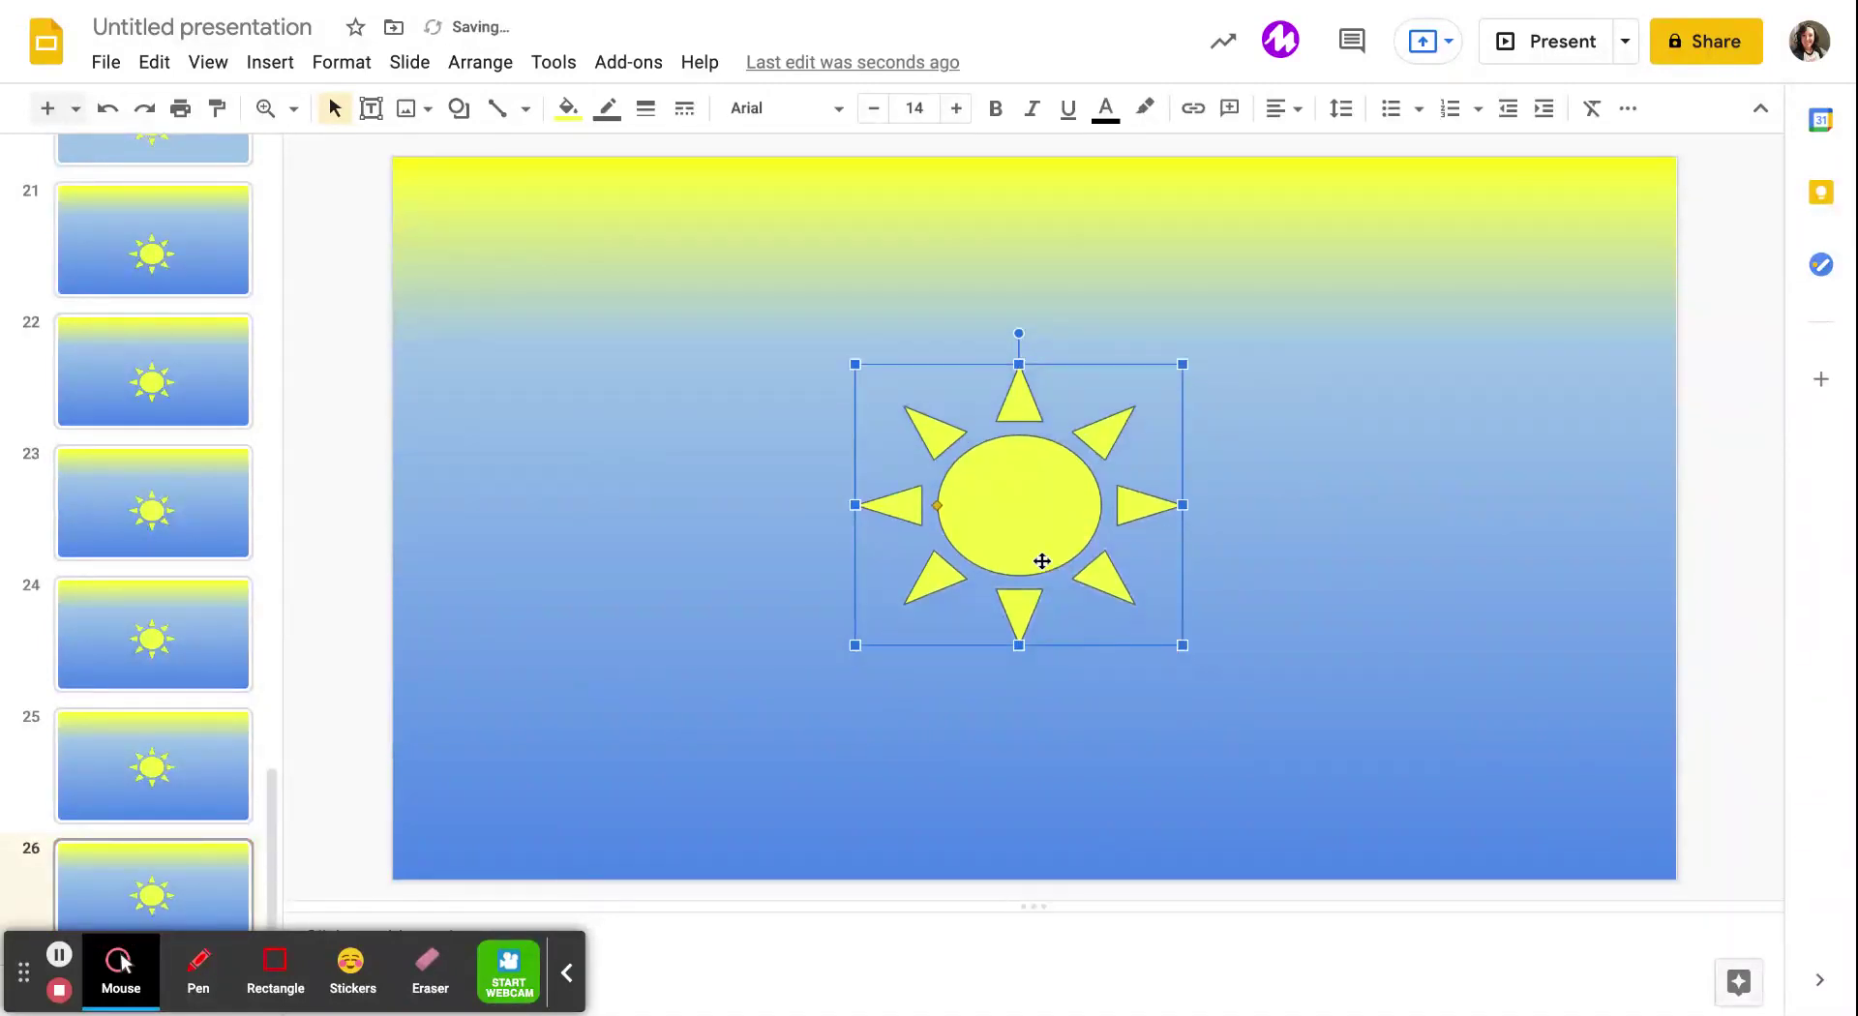
left_click(214, 879)
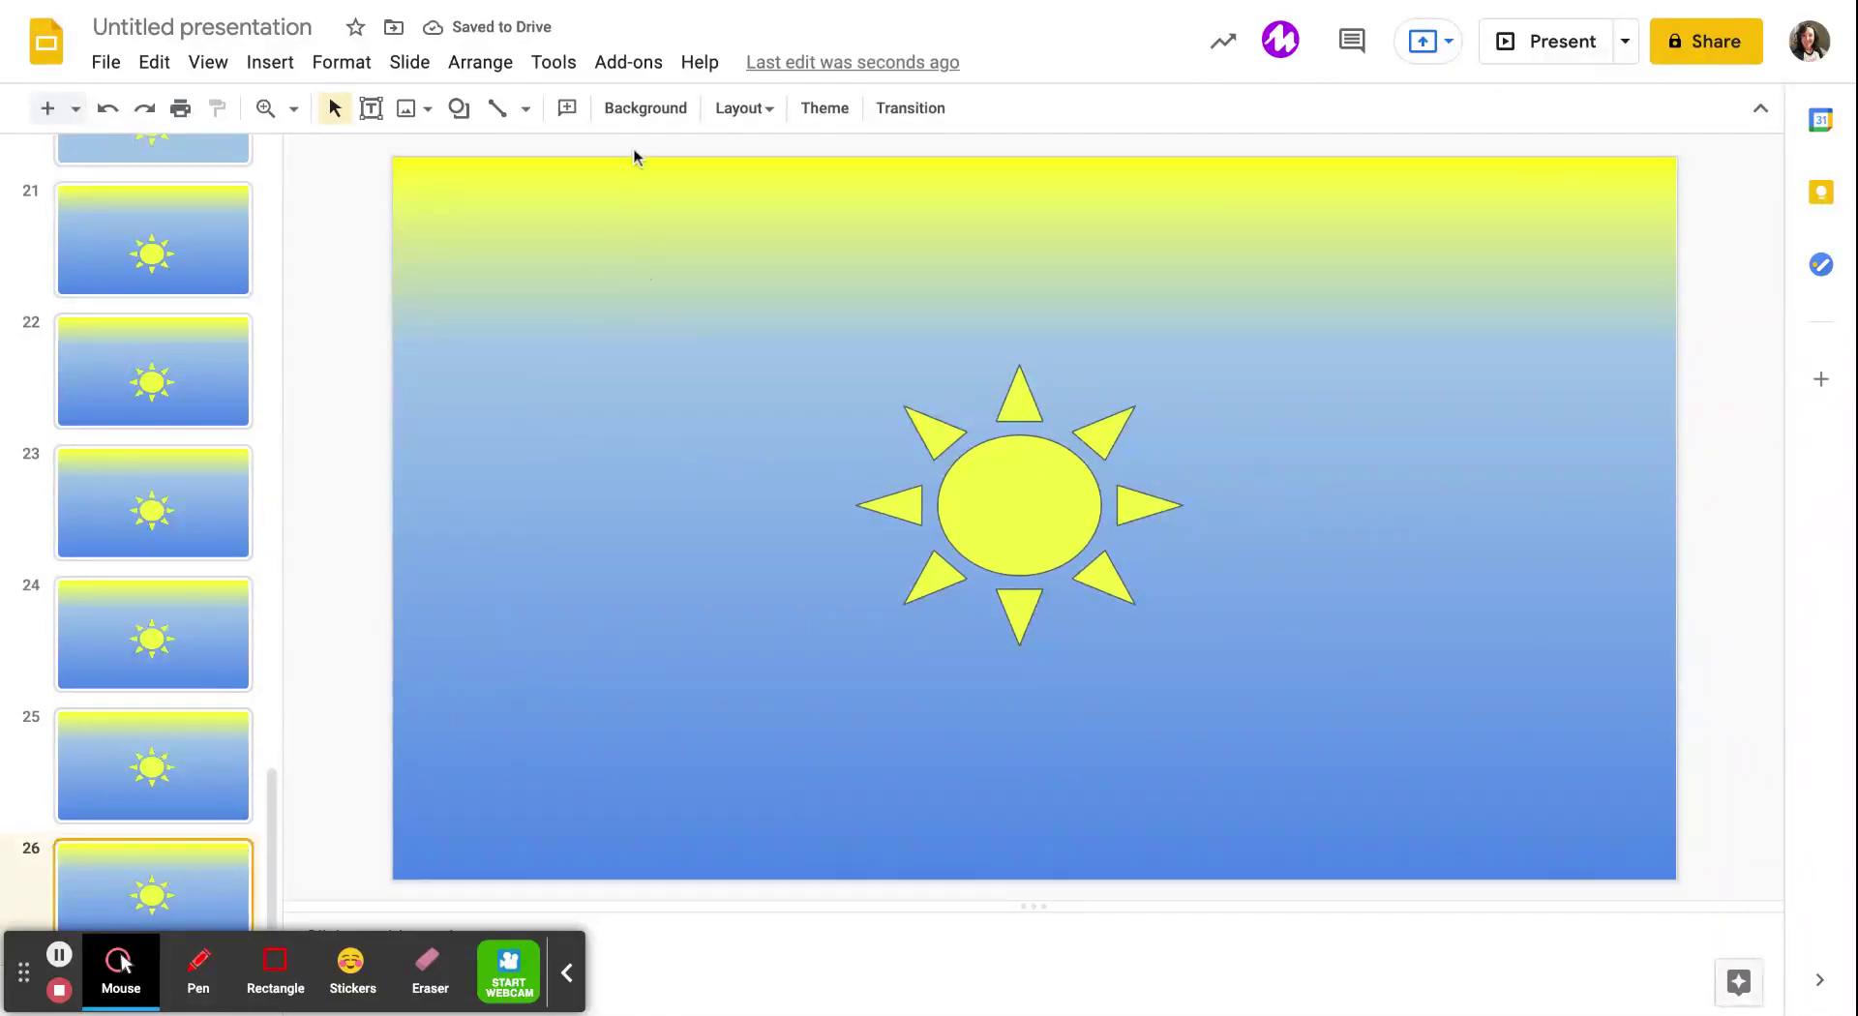
Step: Change slide 26's first gradient stop from yellow to a medium blue and apply it
left_click(639, 108)
left_click(1103, 451)
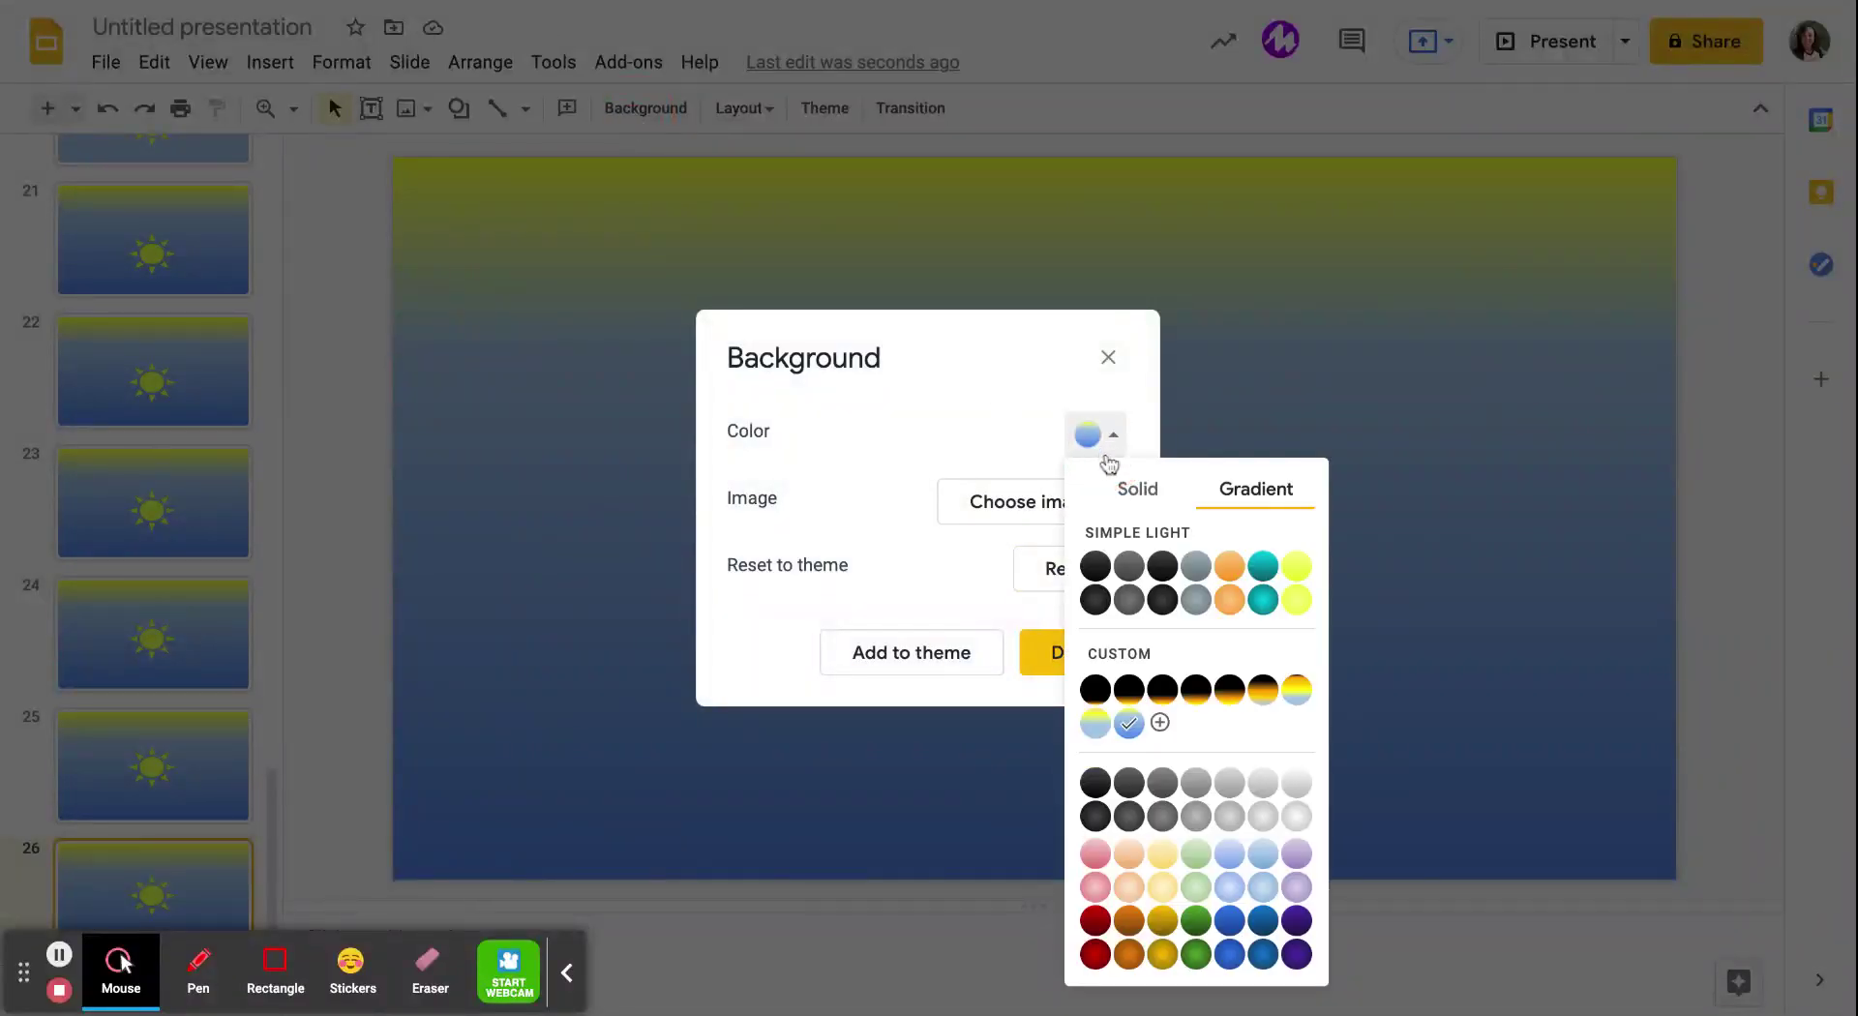
left_click(1159, 722)
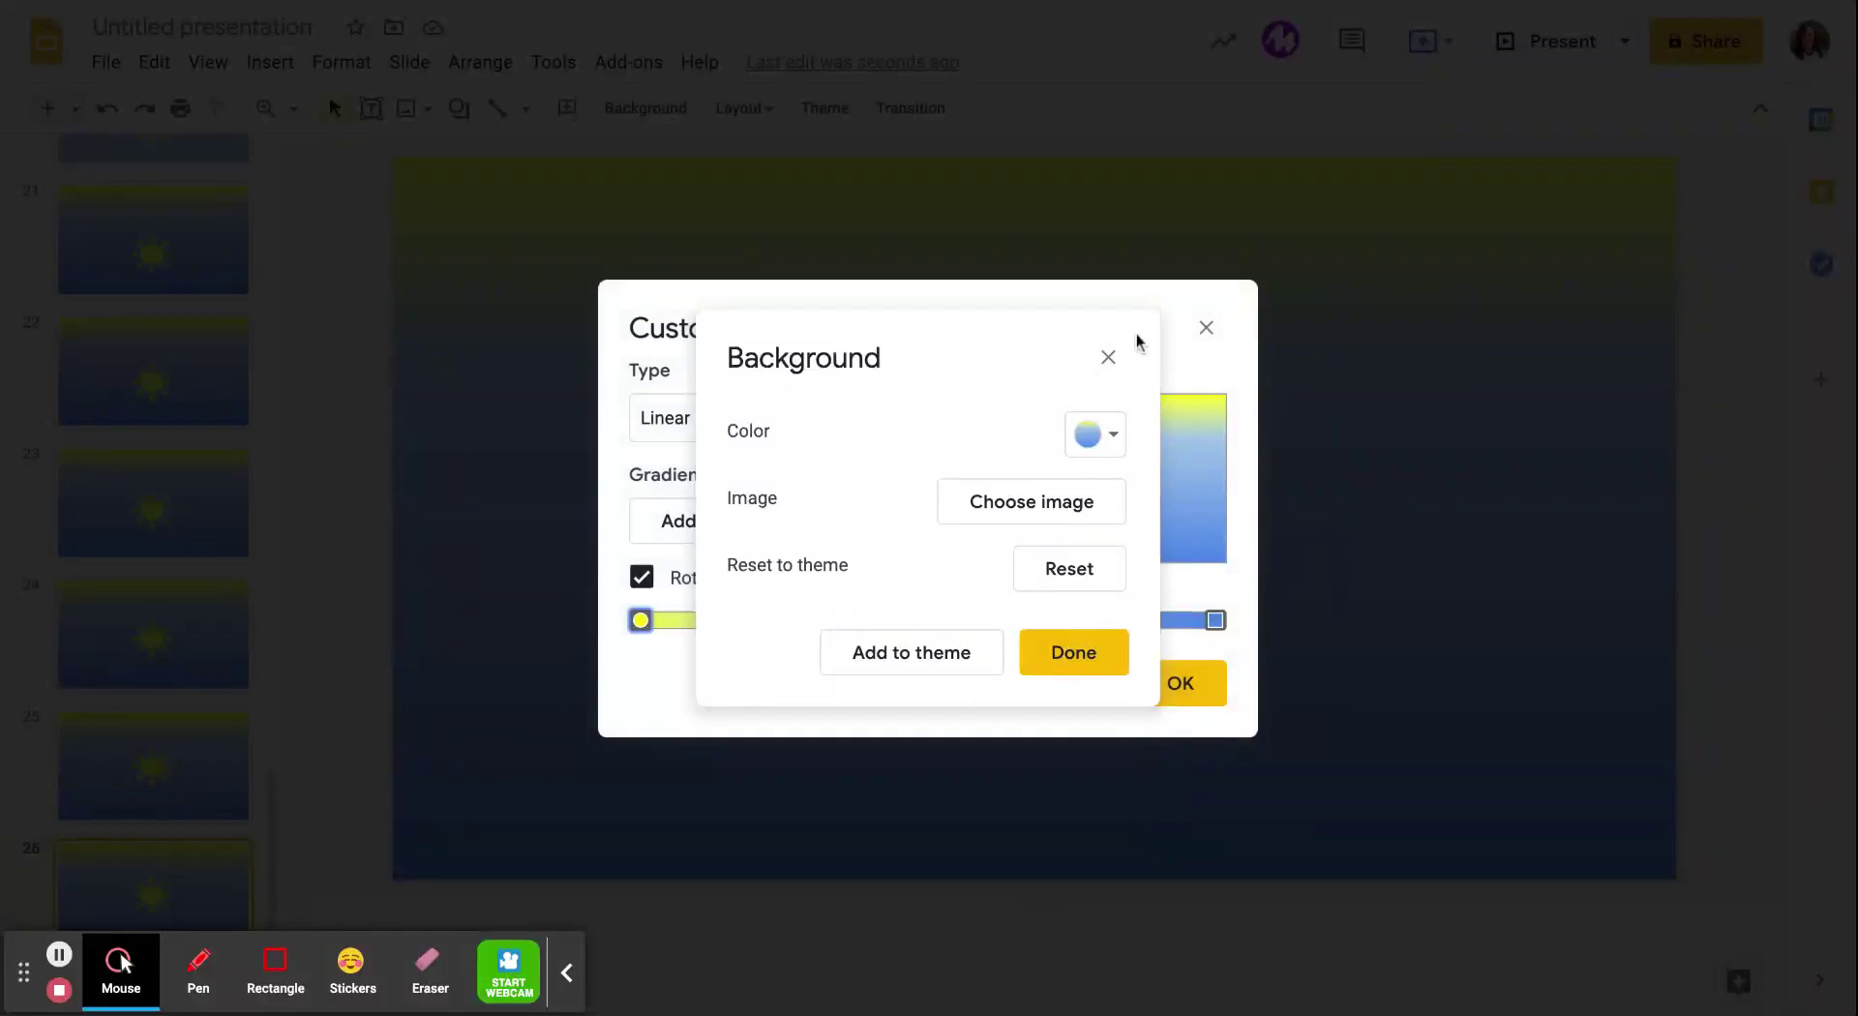
left_click(1108, 357)
left_click(640, 620)
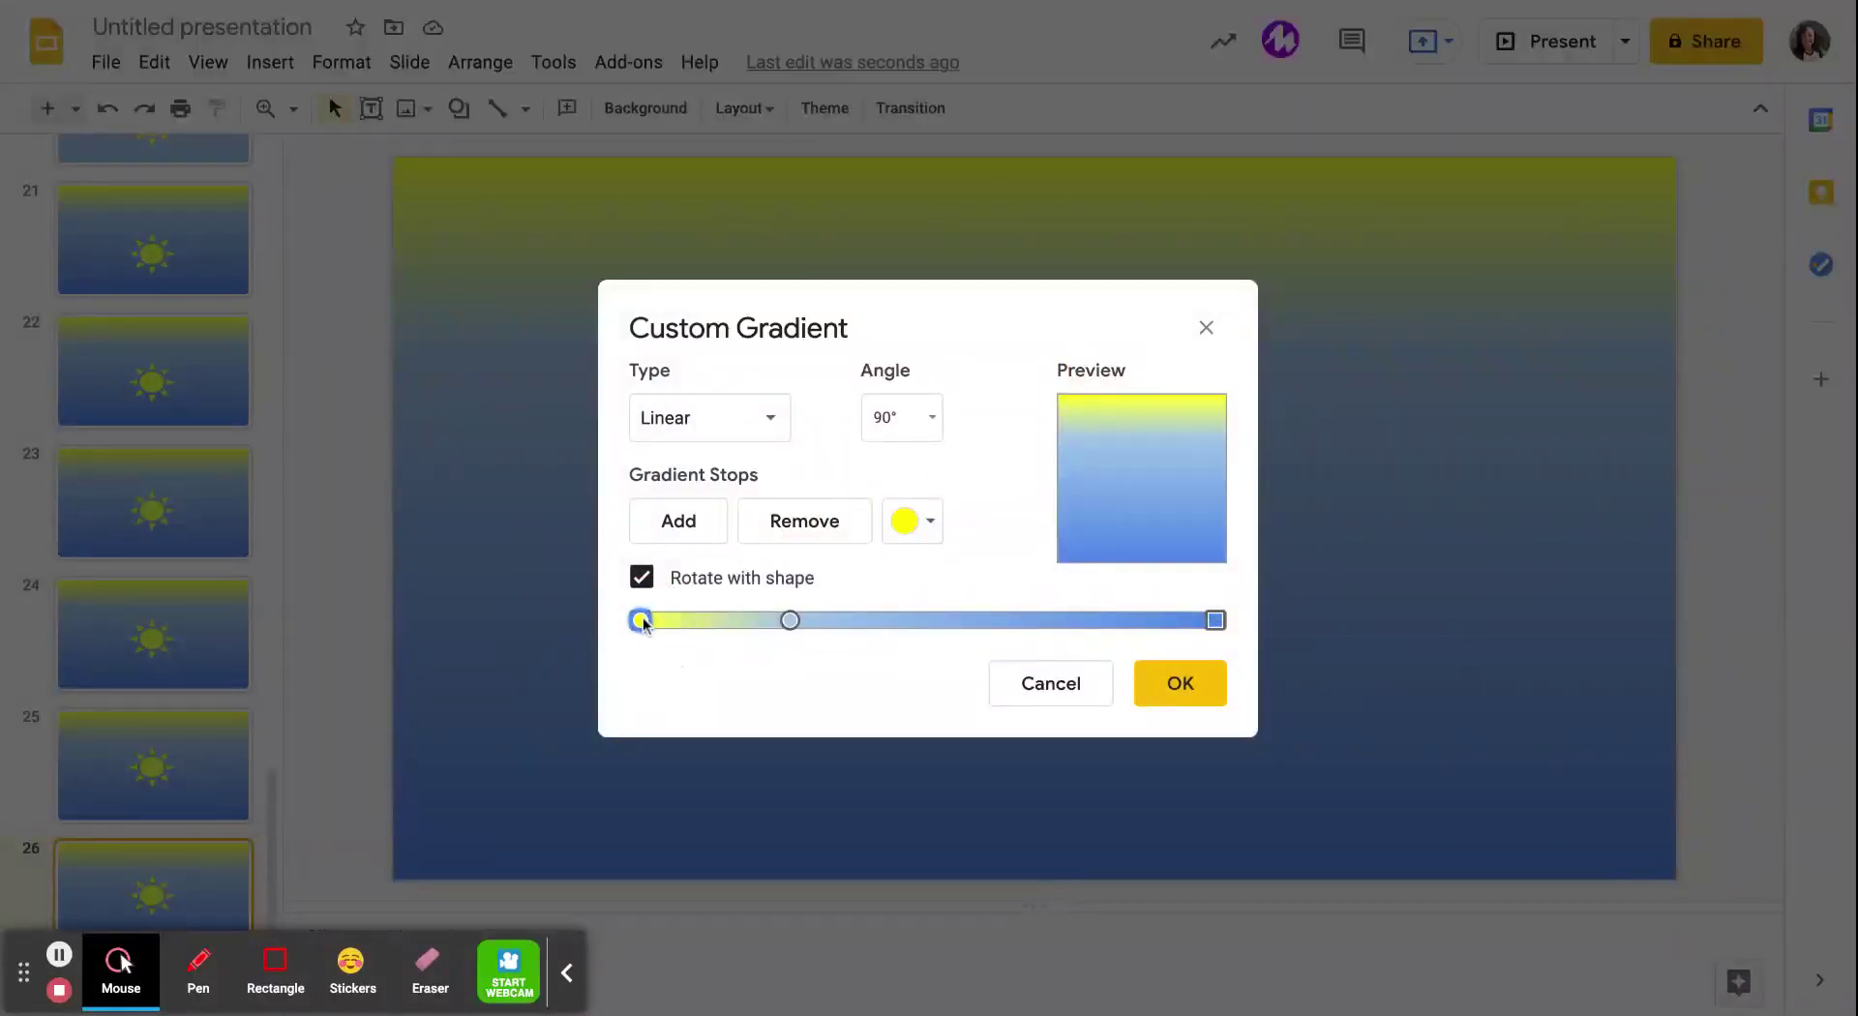
left_click(915, 530)
left_click(1114, 256)
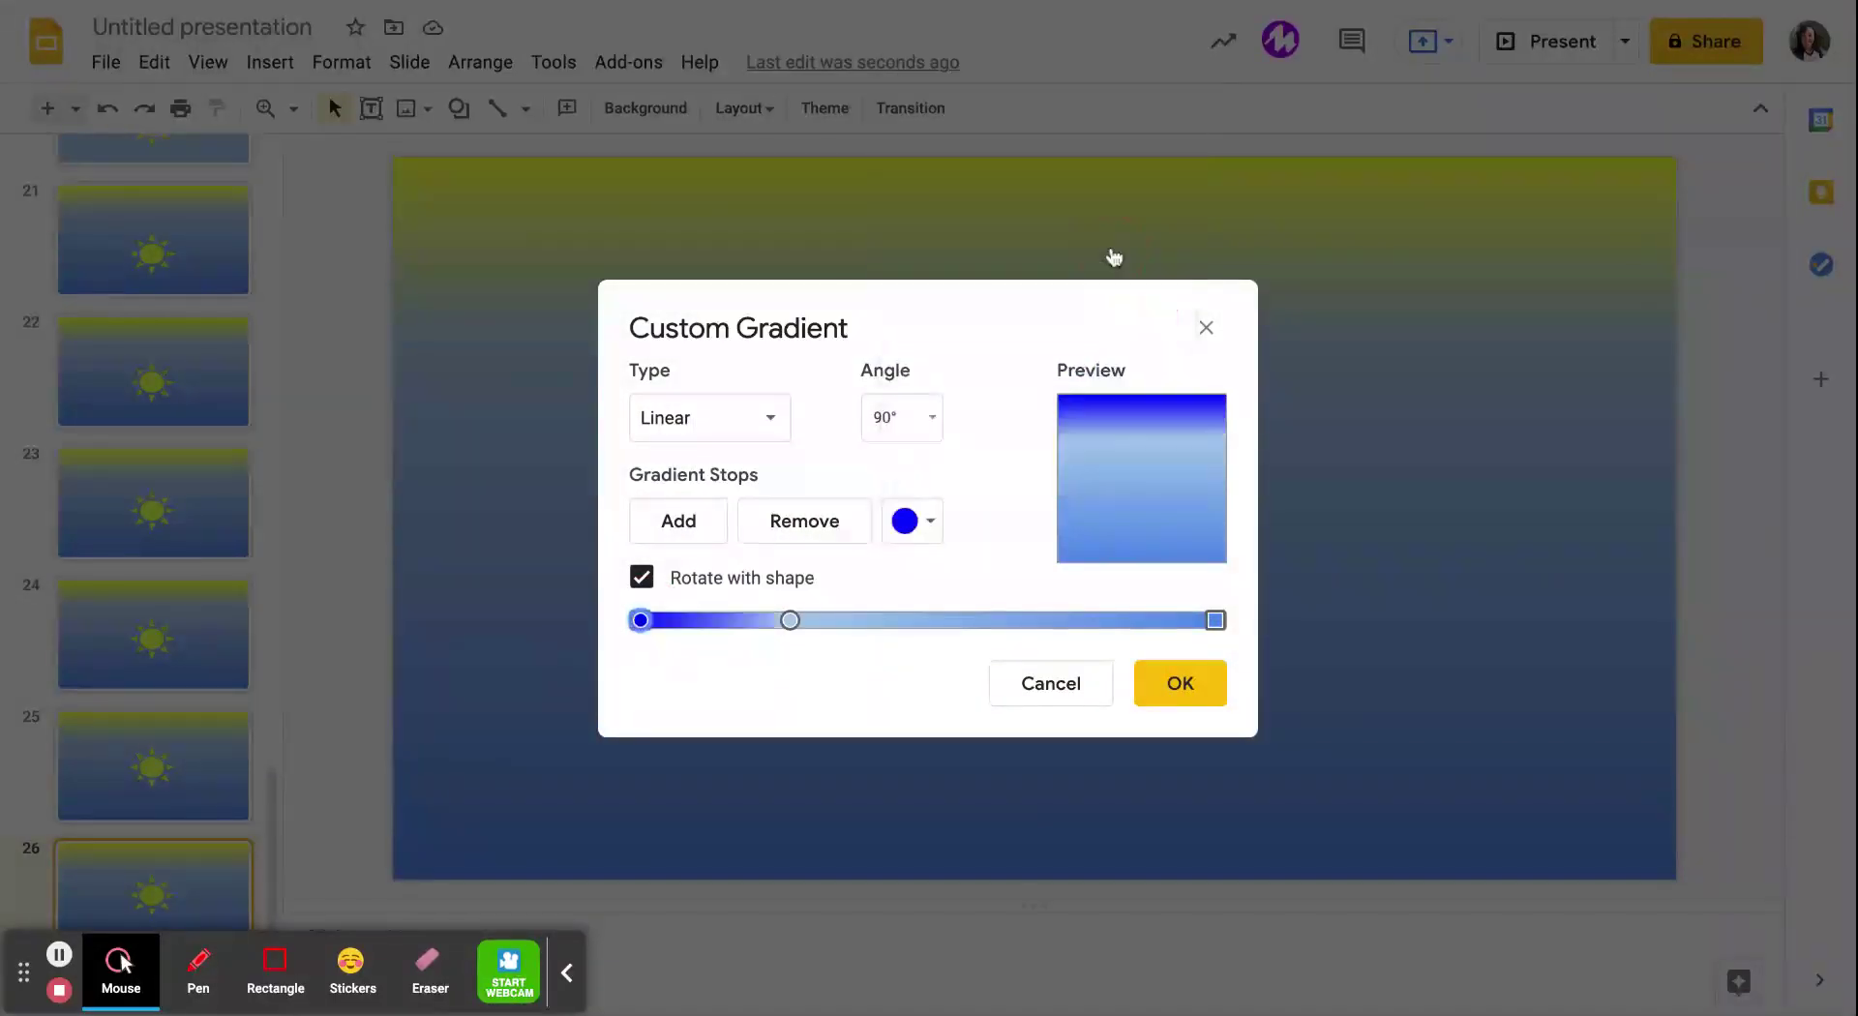
left_click(927, 522)
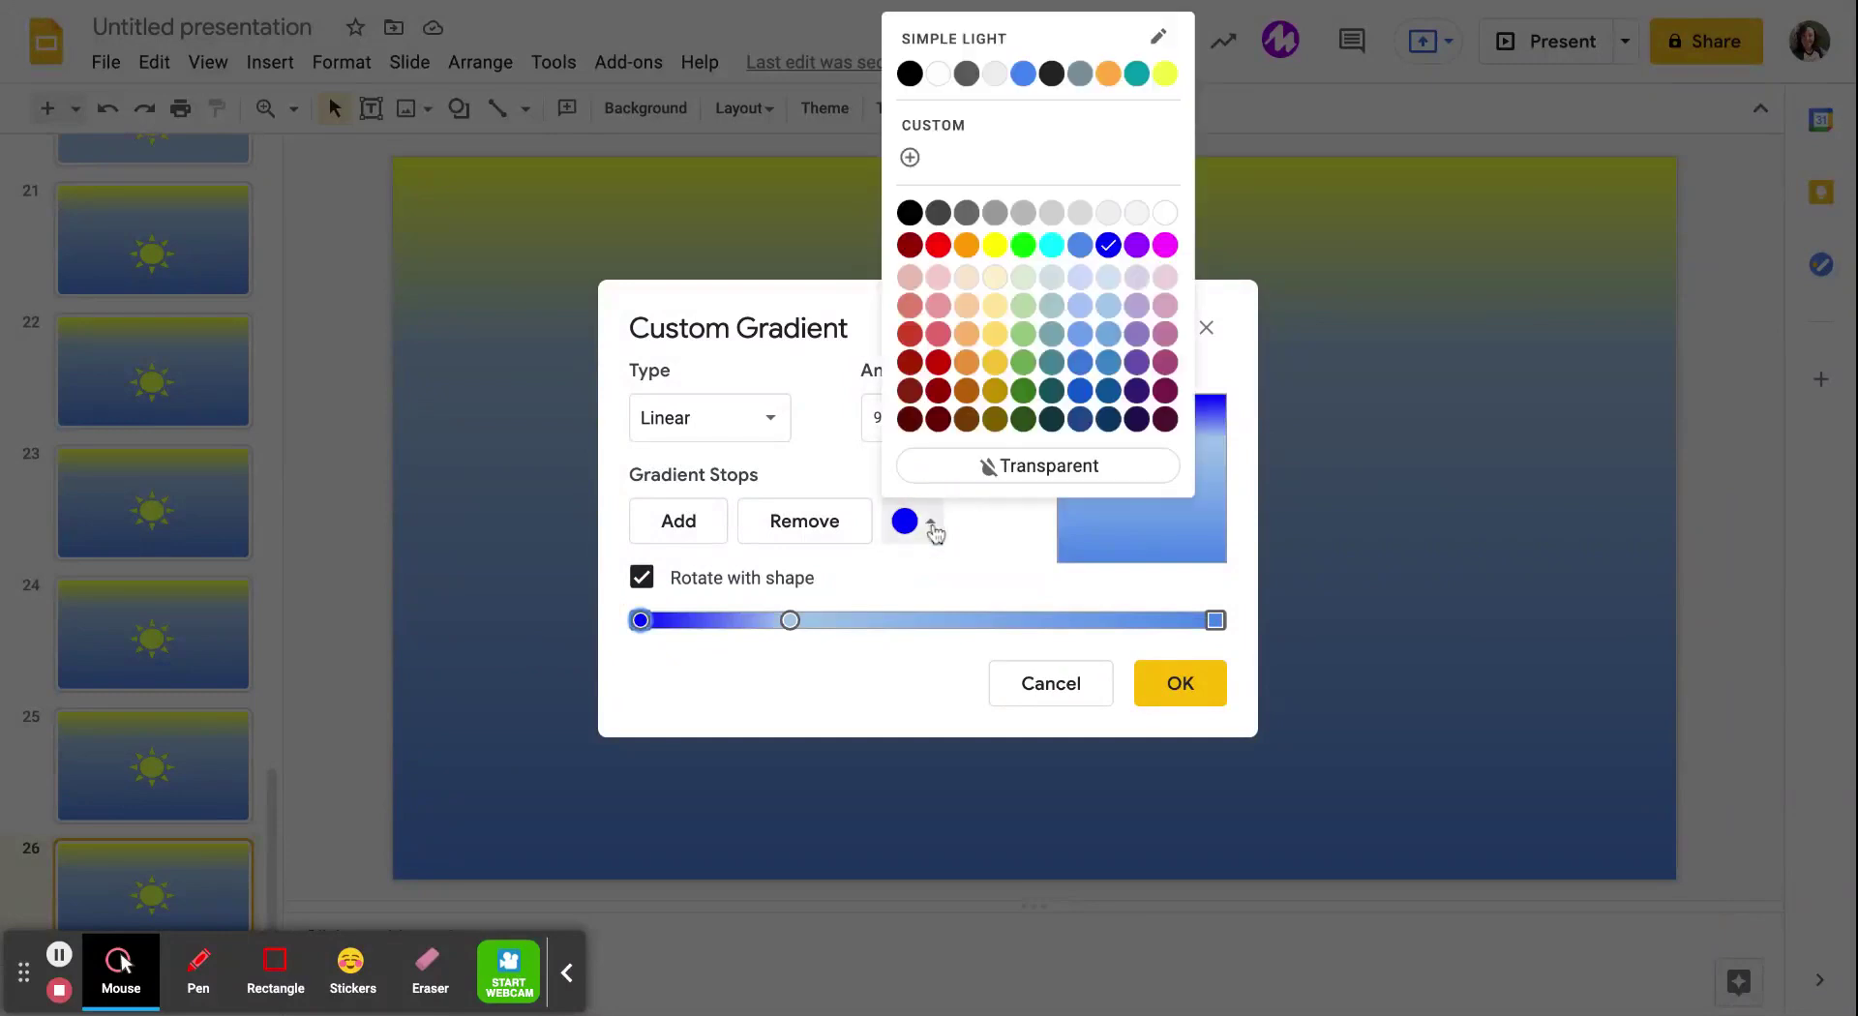
left_click(1109, 369)
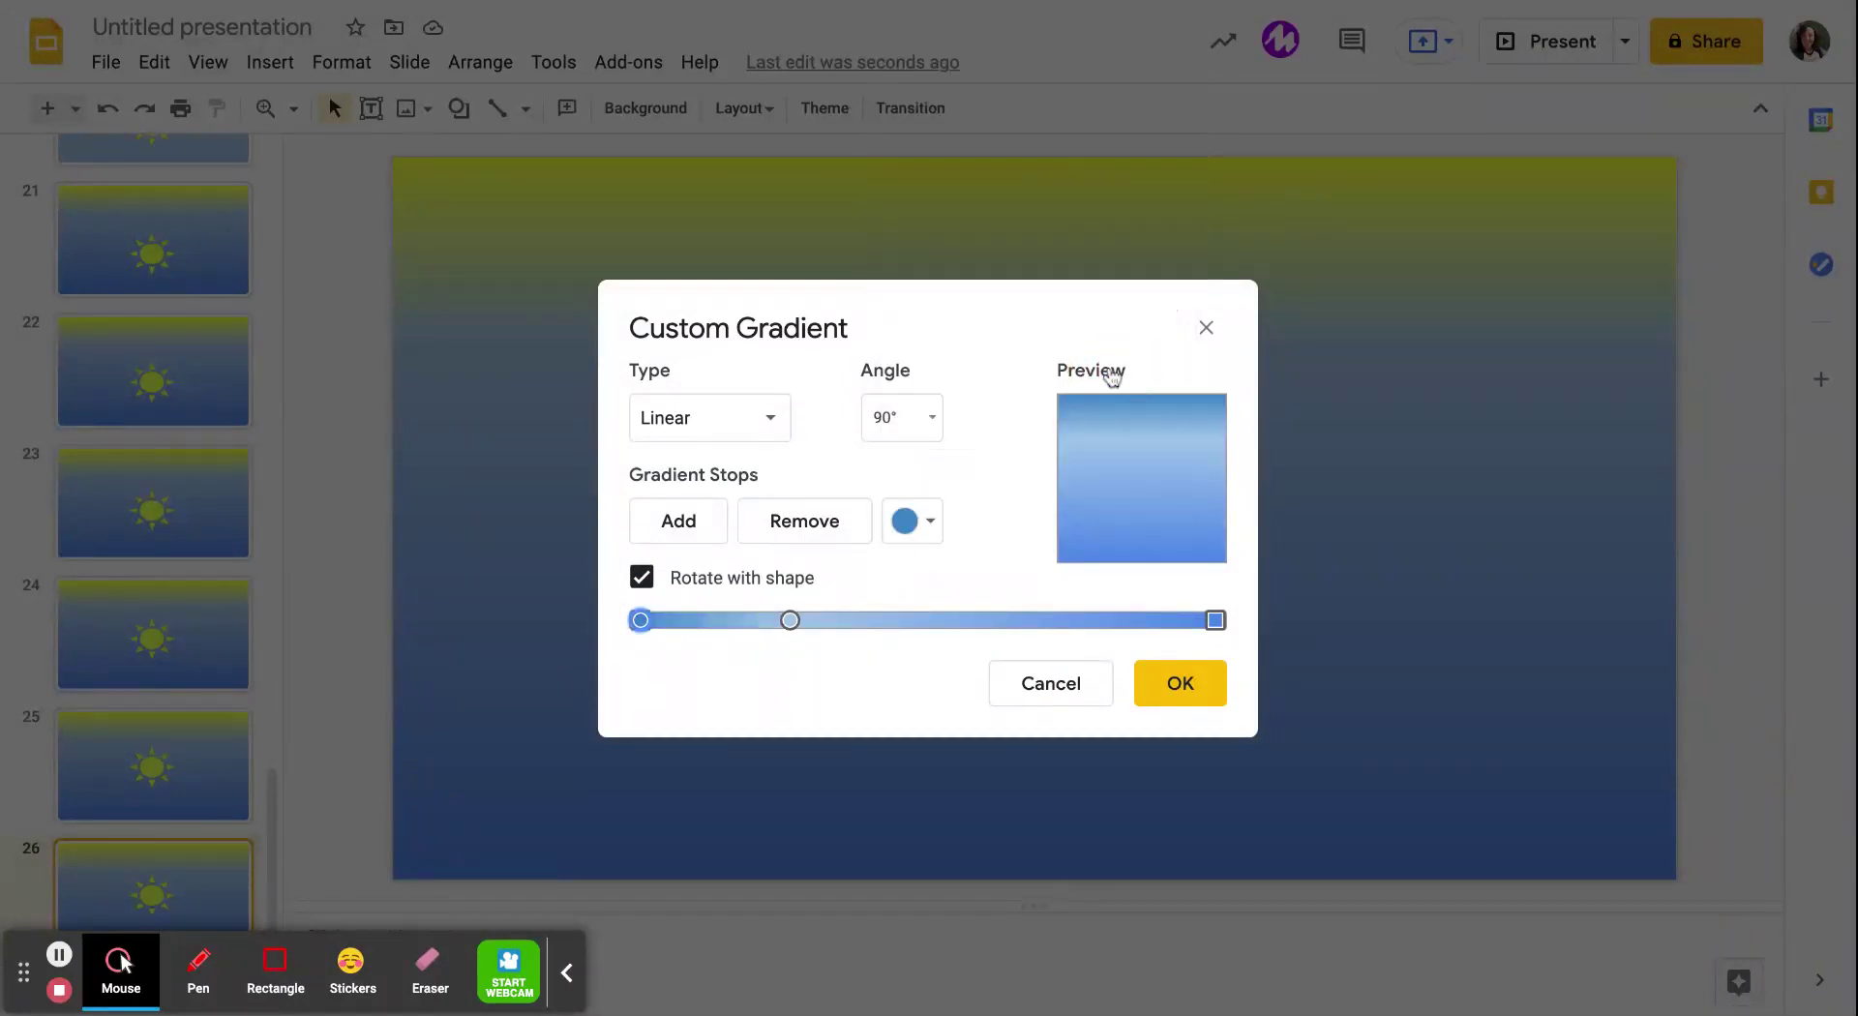
left_click(1195, 692)
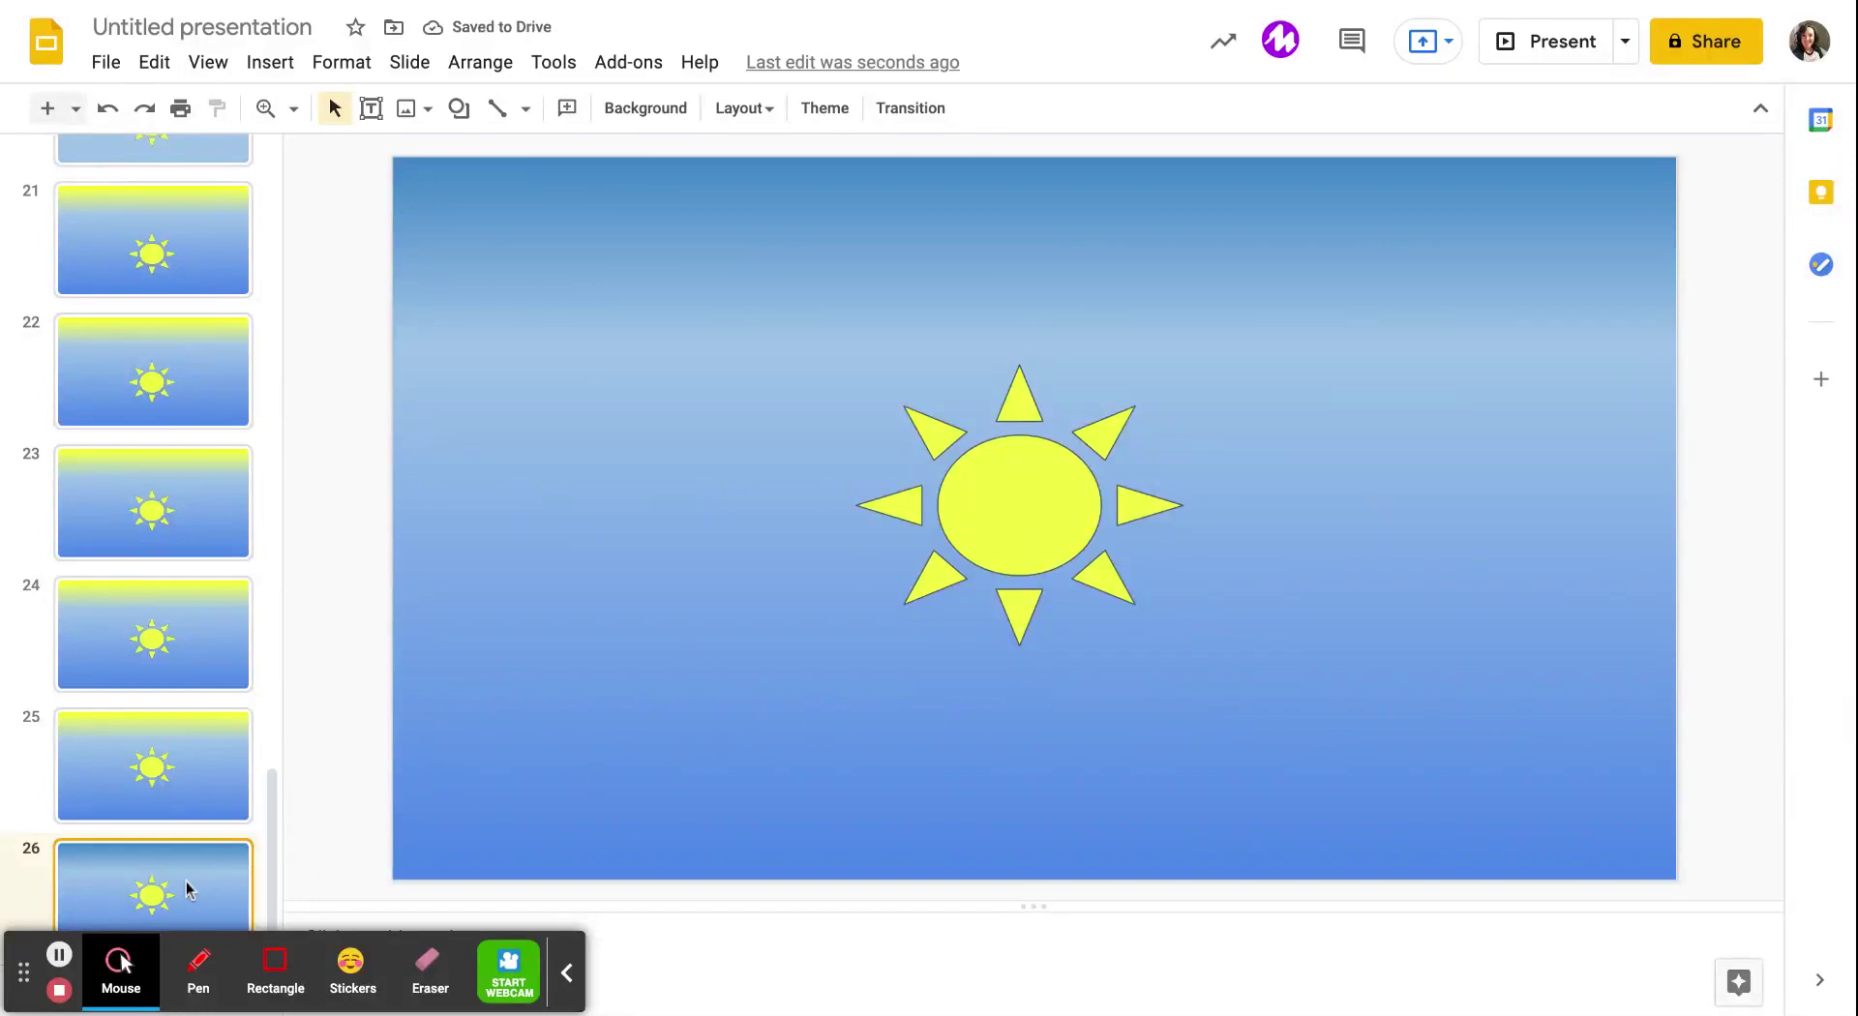
Step: Duplicate into slides 27, 28 and 29, nudging the sun up a little on each
key("ctrl+d")
left_click(1063, 503)
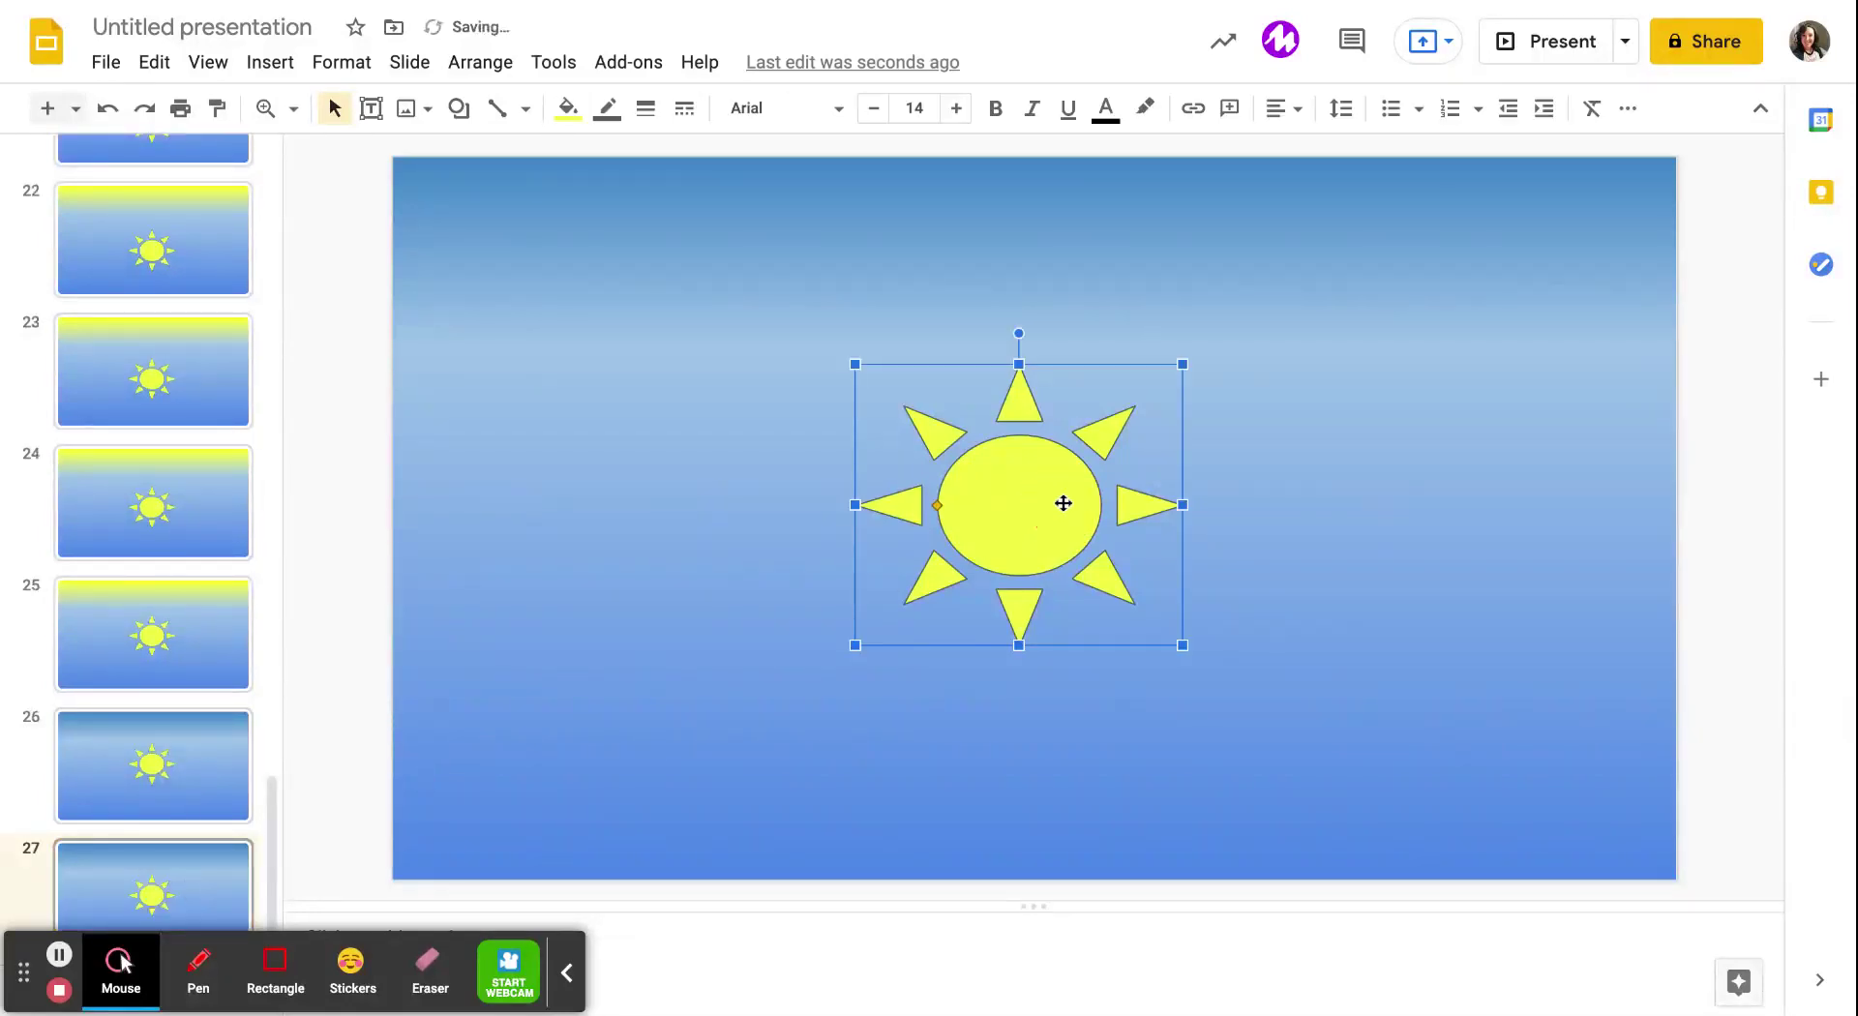
key("Up")
key("Up")
left_click(145, 884)
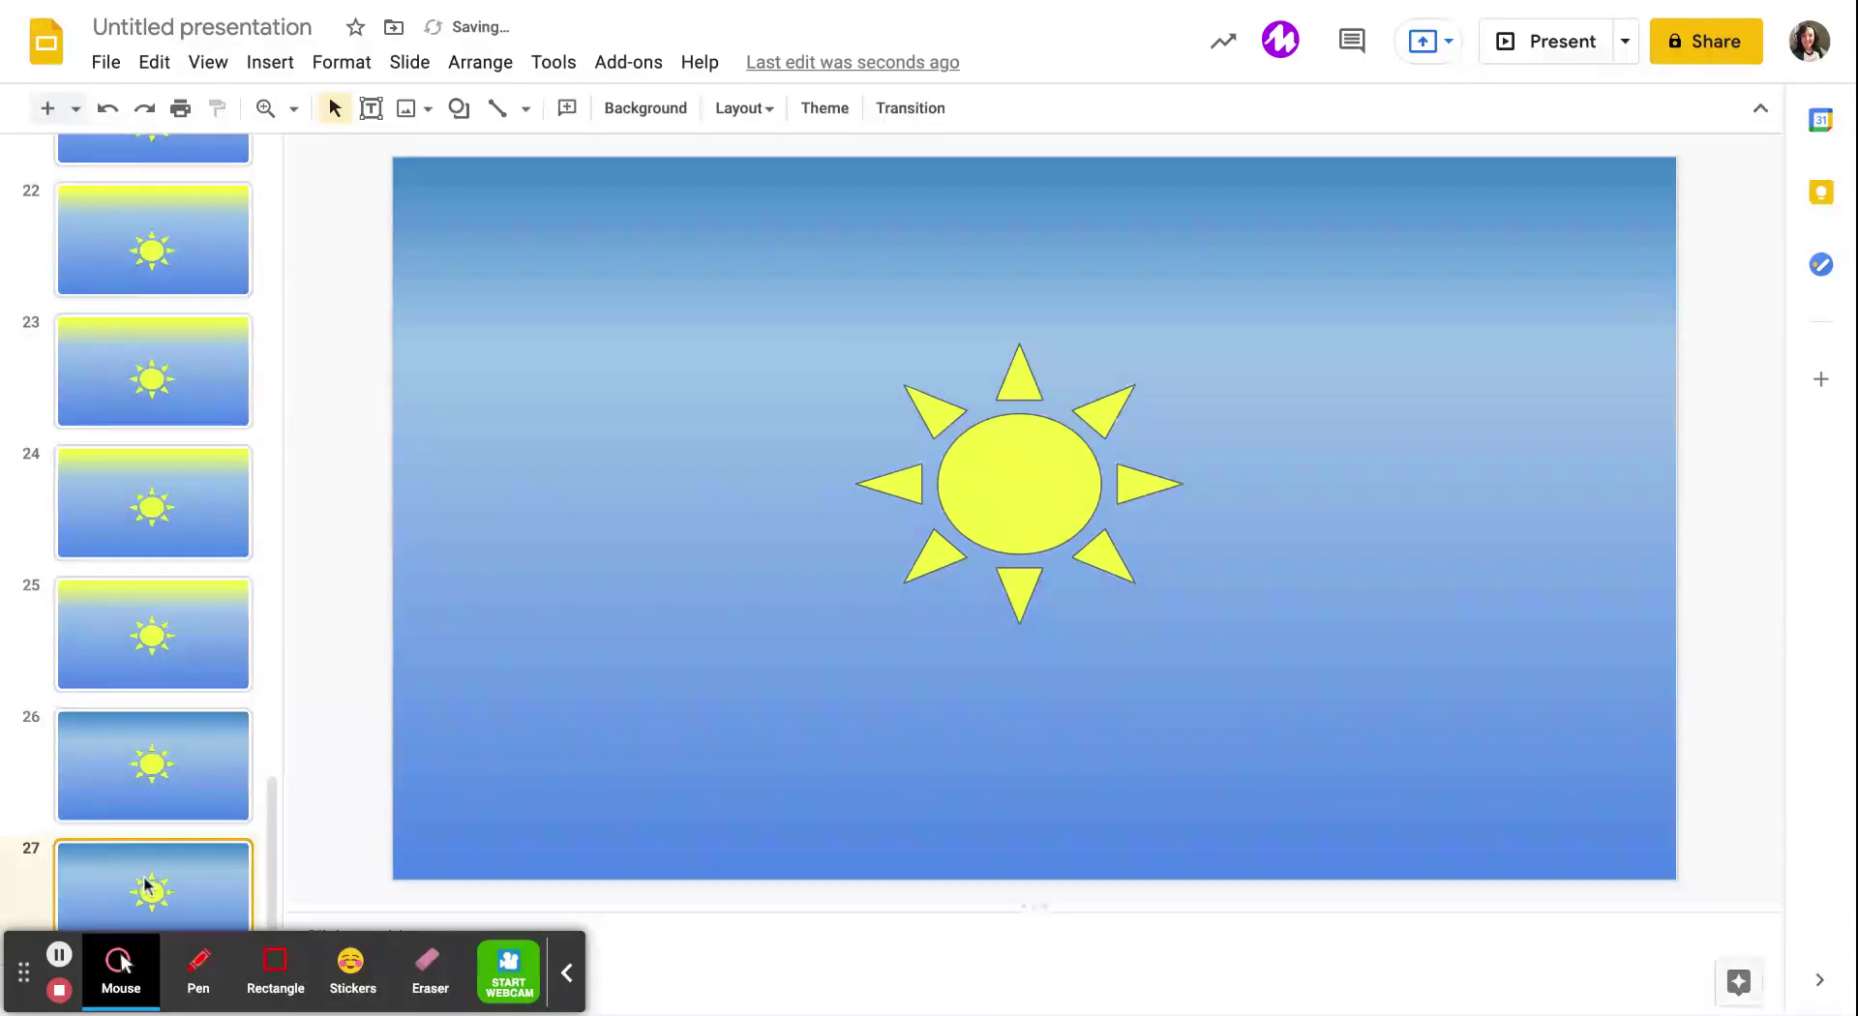
key("ctrl+d")
left_click(1000, 494)
key("Up")
key("Up")
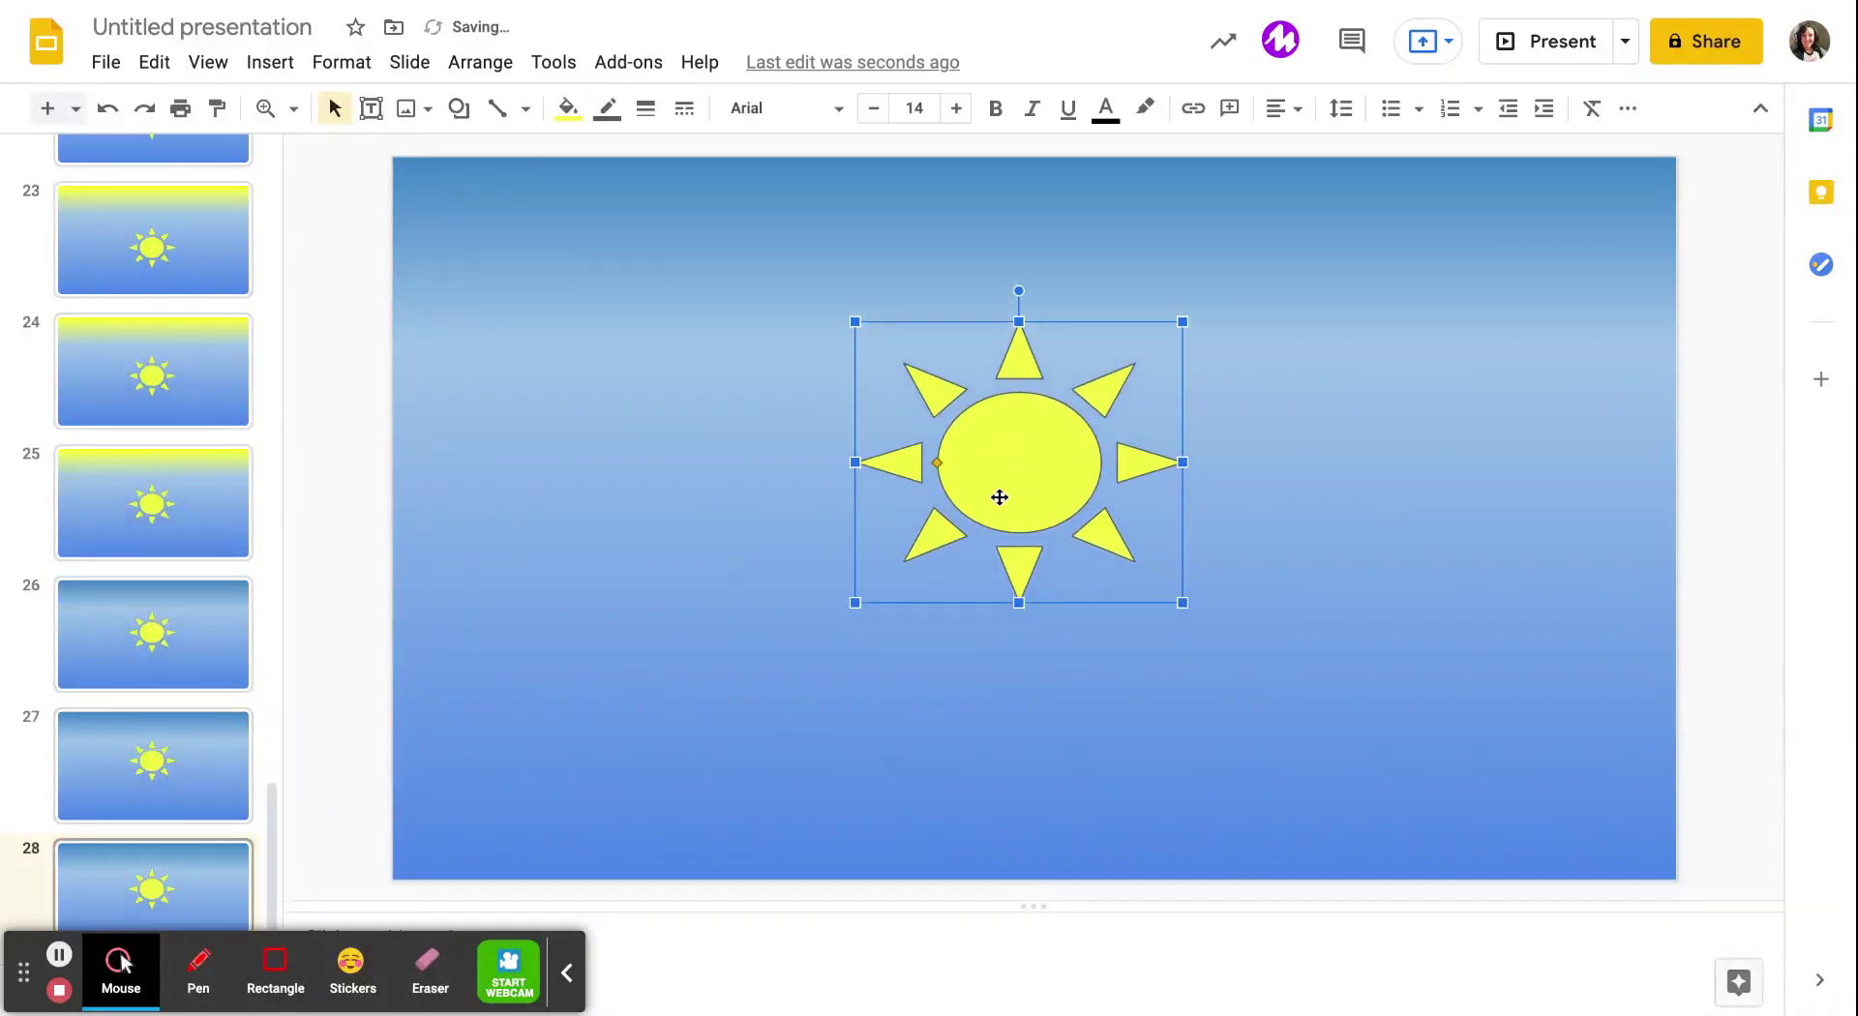
left_click(191, 875)
key("ctrl+d")
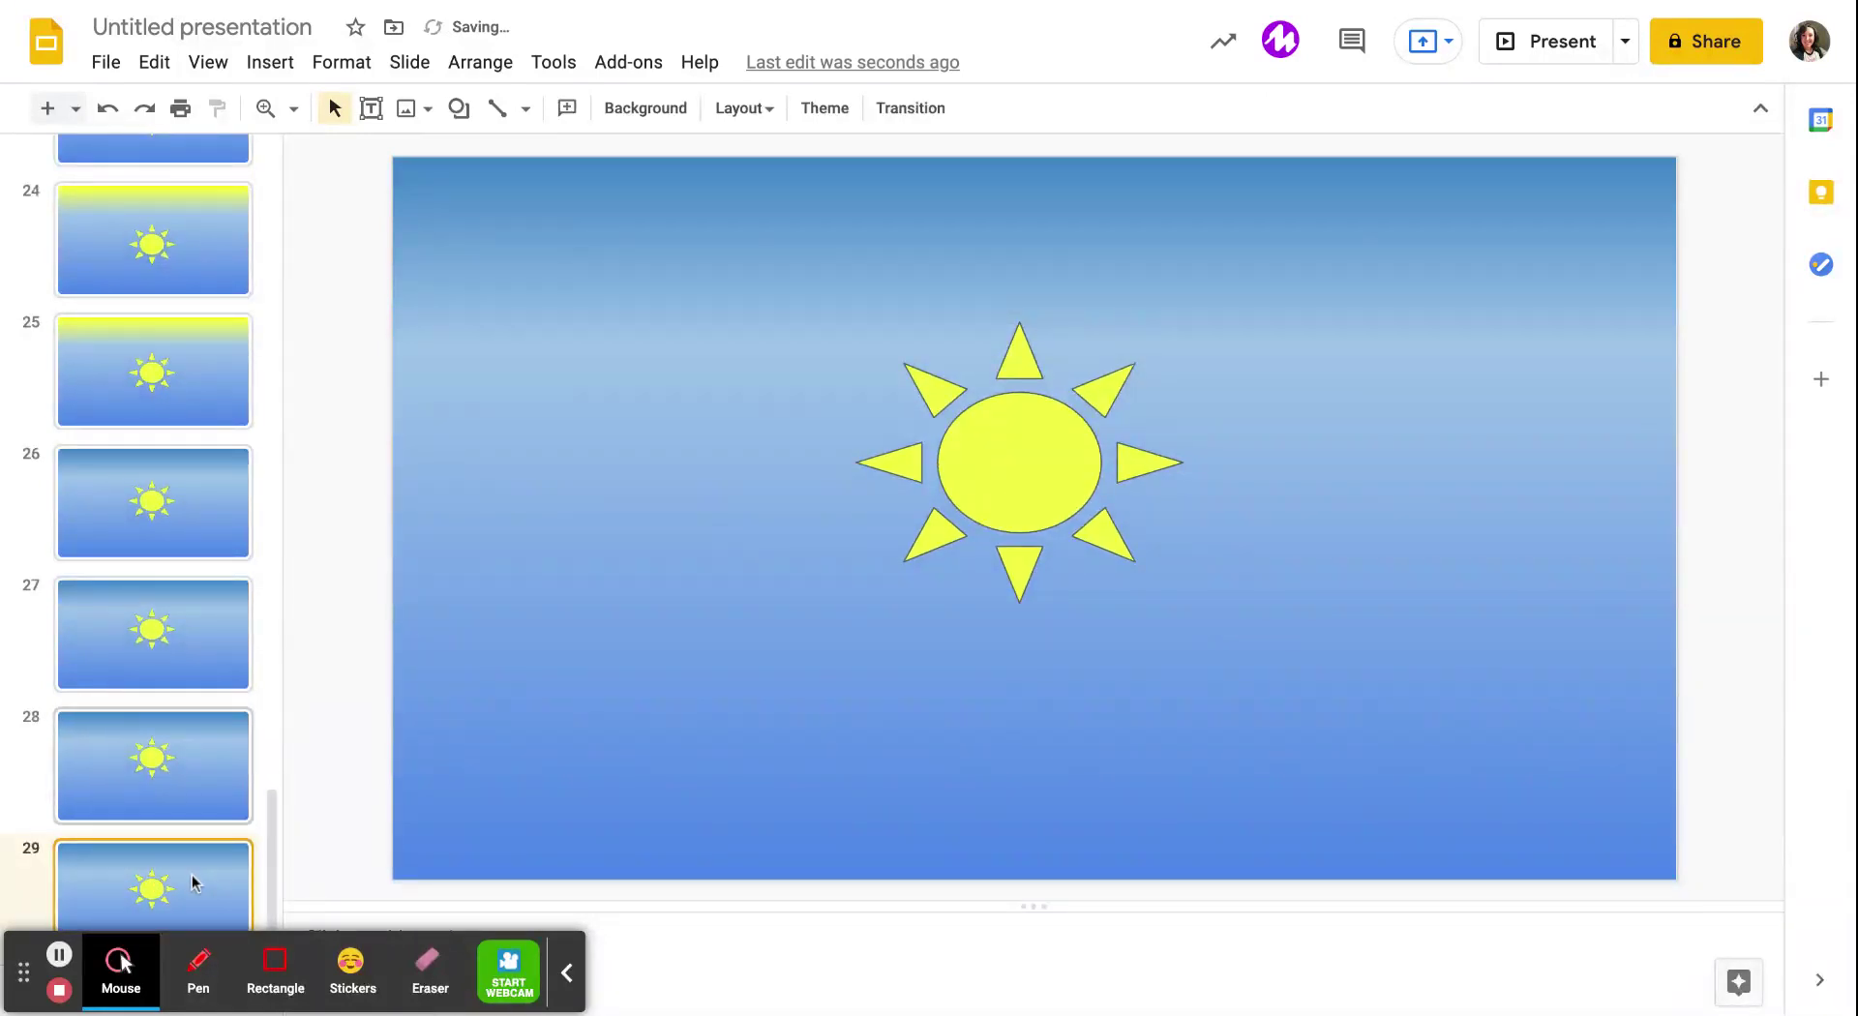
left_click(966, 439)
key("Up")
key("Up")
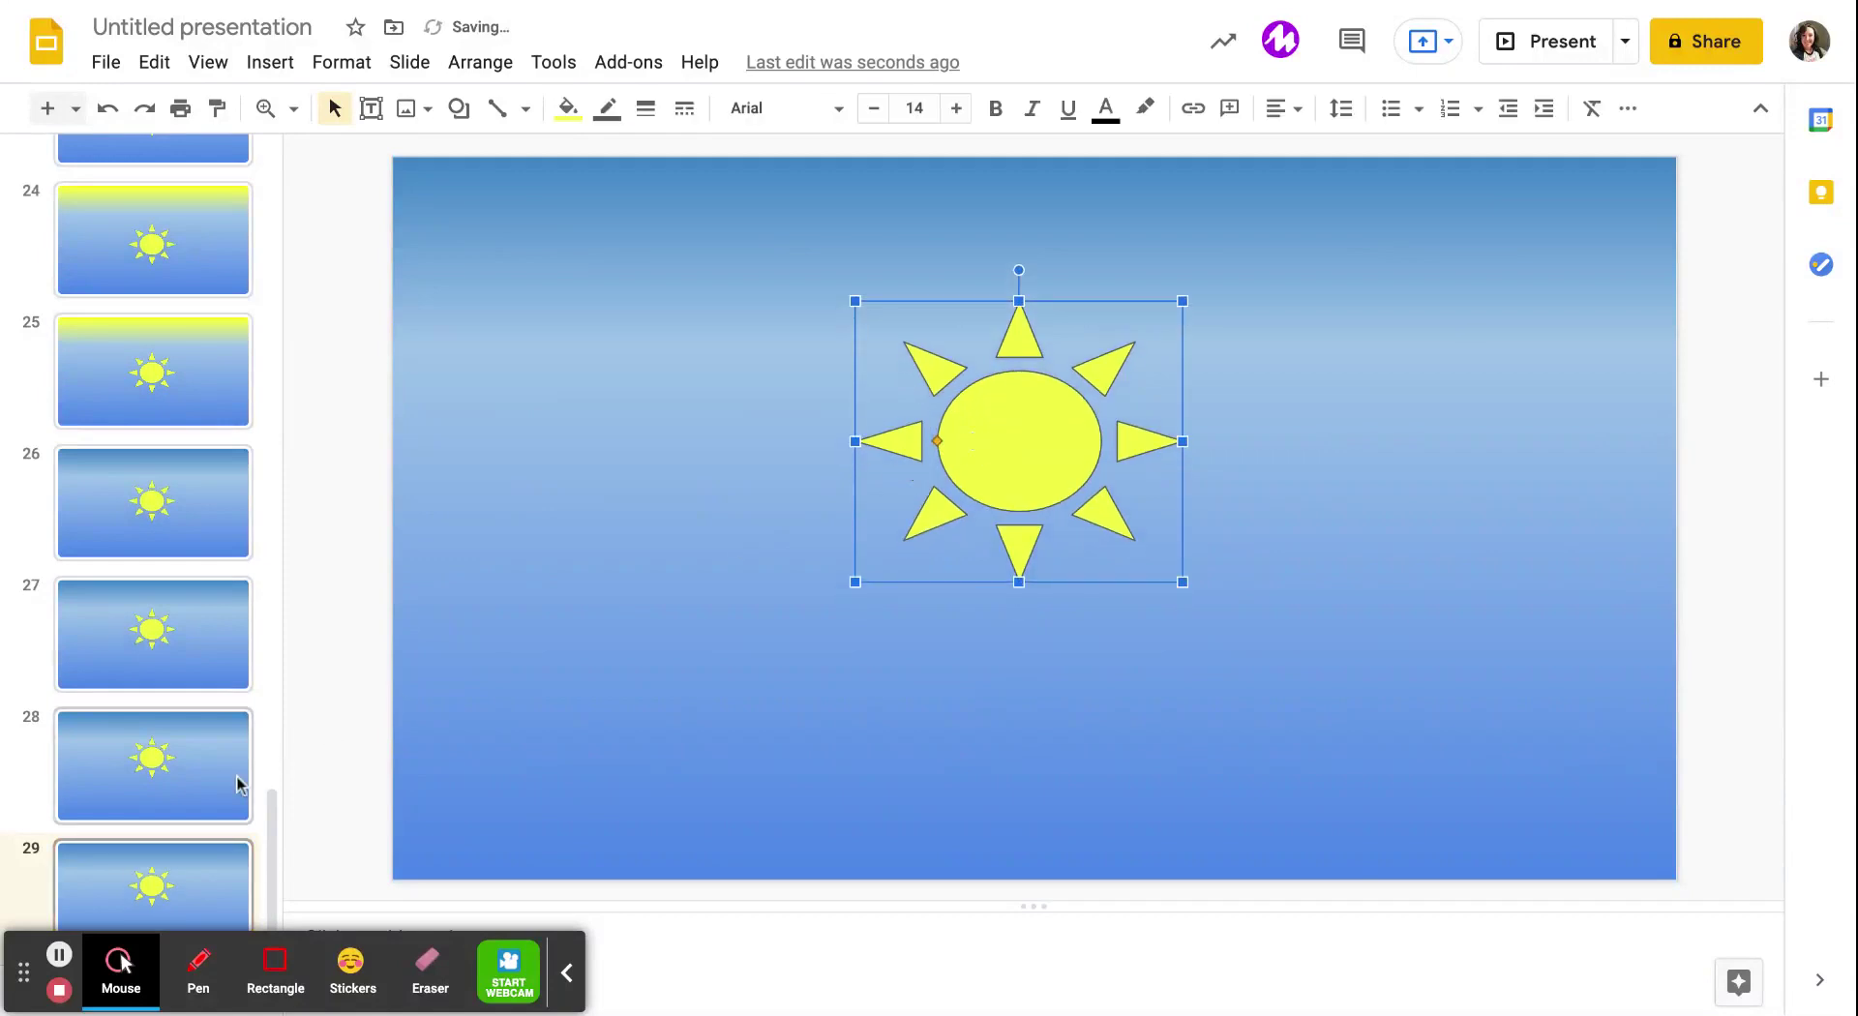
Step: Add slides 30 and 31 as copies, raising the sun slightly on each
left_click(191, 866)
key("ctrl+d")
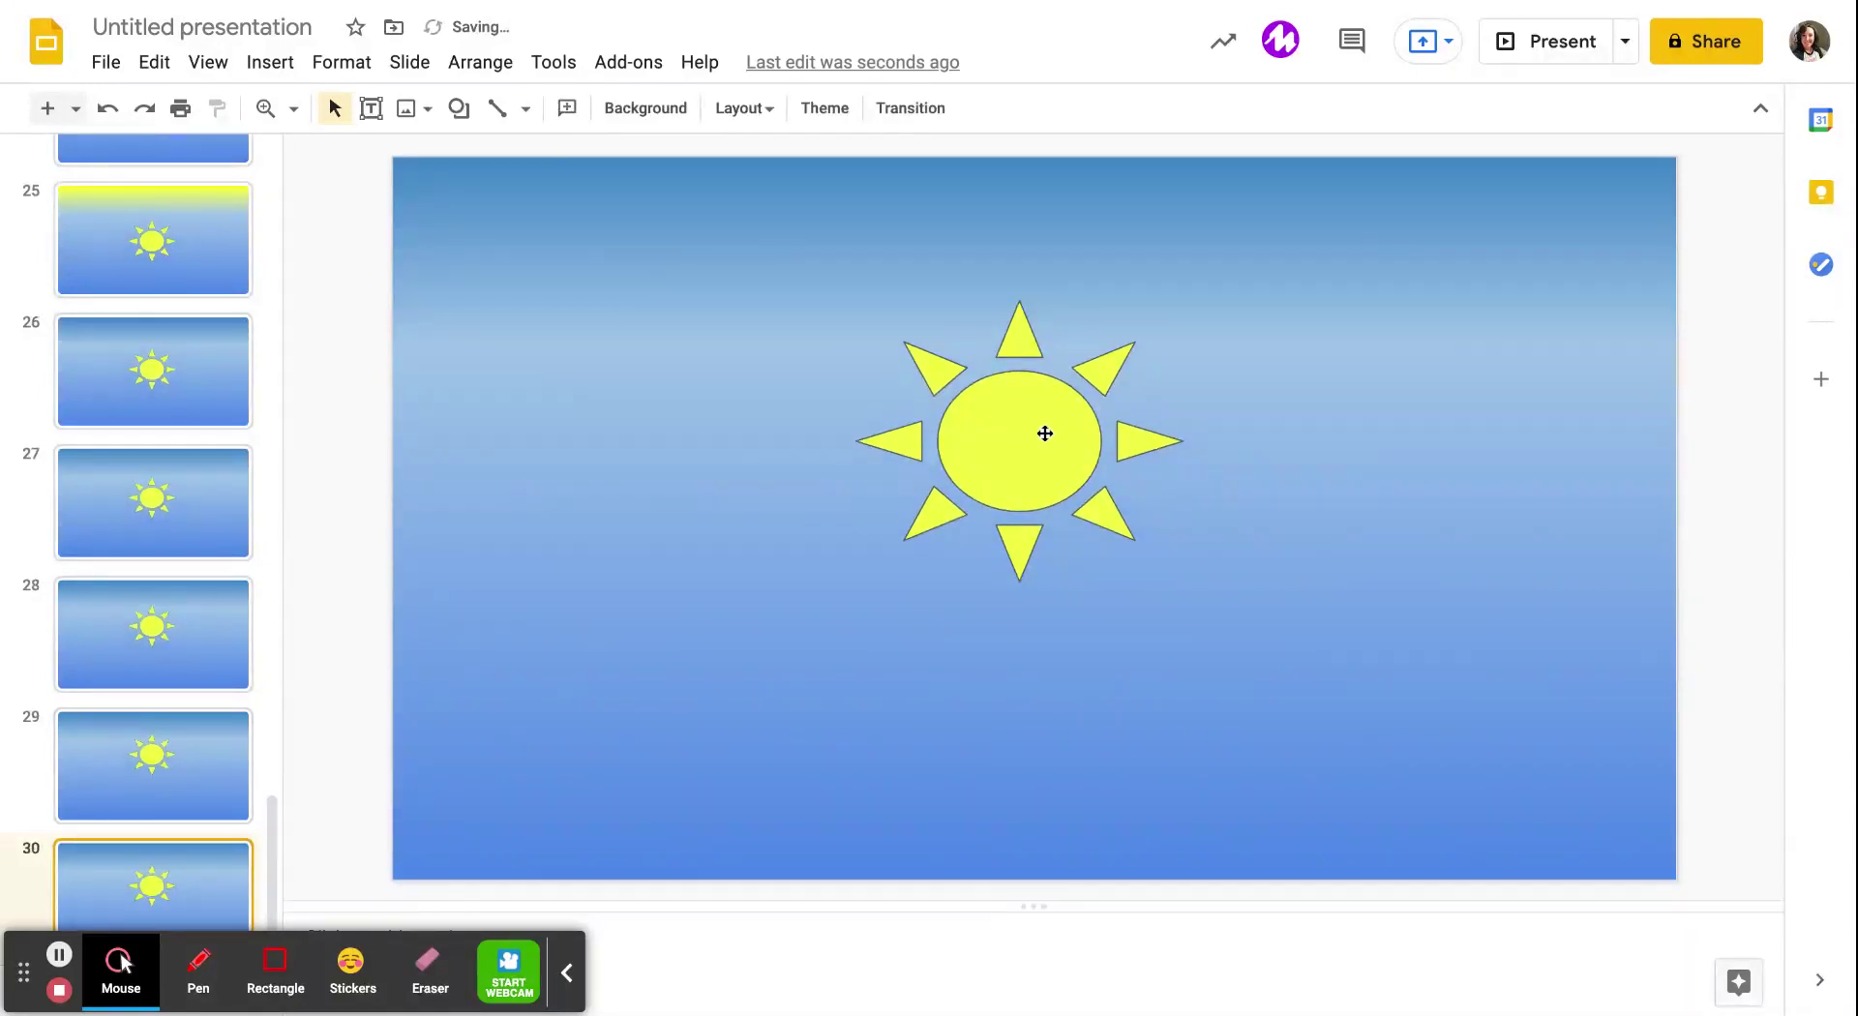
left_click(1044, 432)
key("Up")
key("Up")
left_click(96, 878)
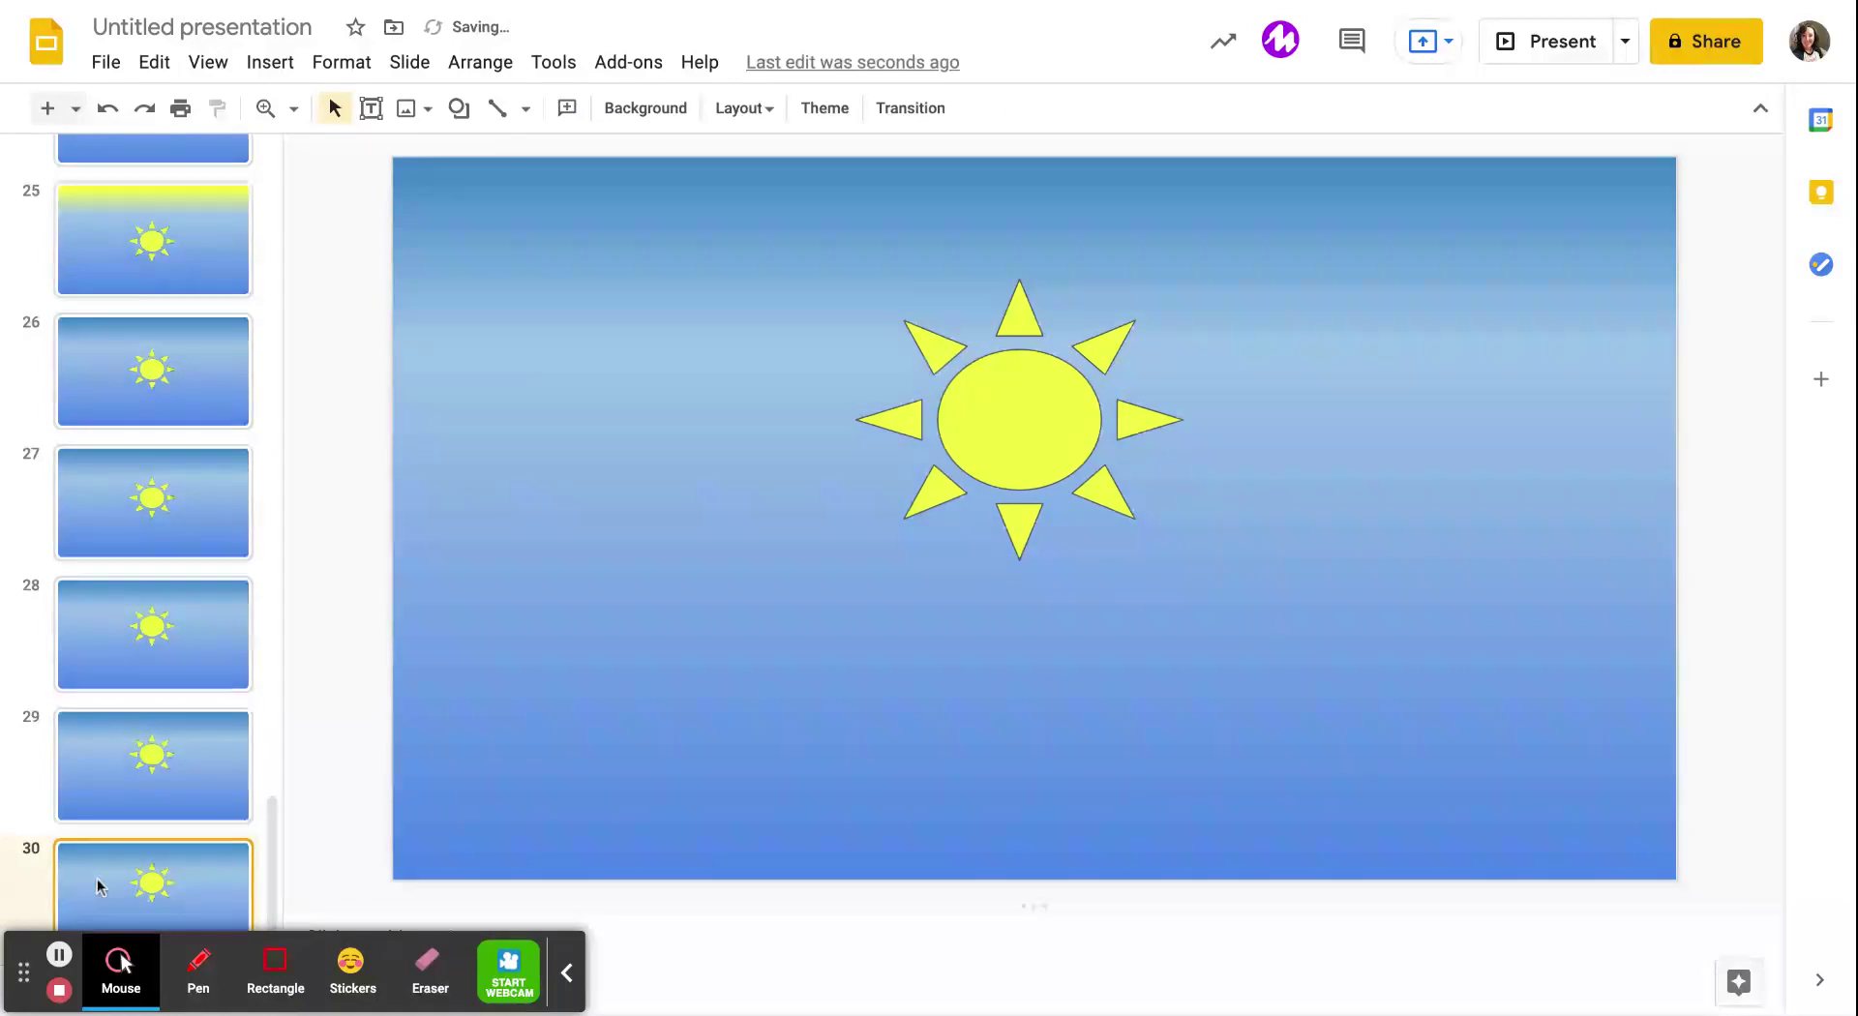
key("ctrl+d")
left_click(1030, 440)
key("Up")
key("Up")
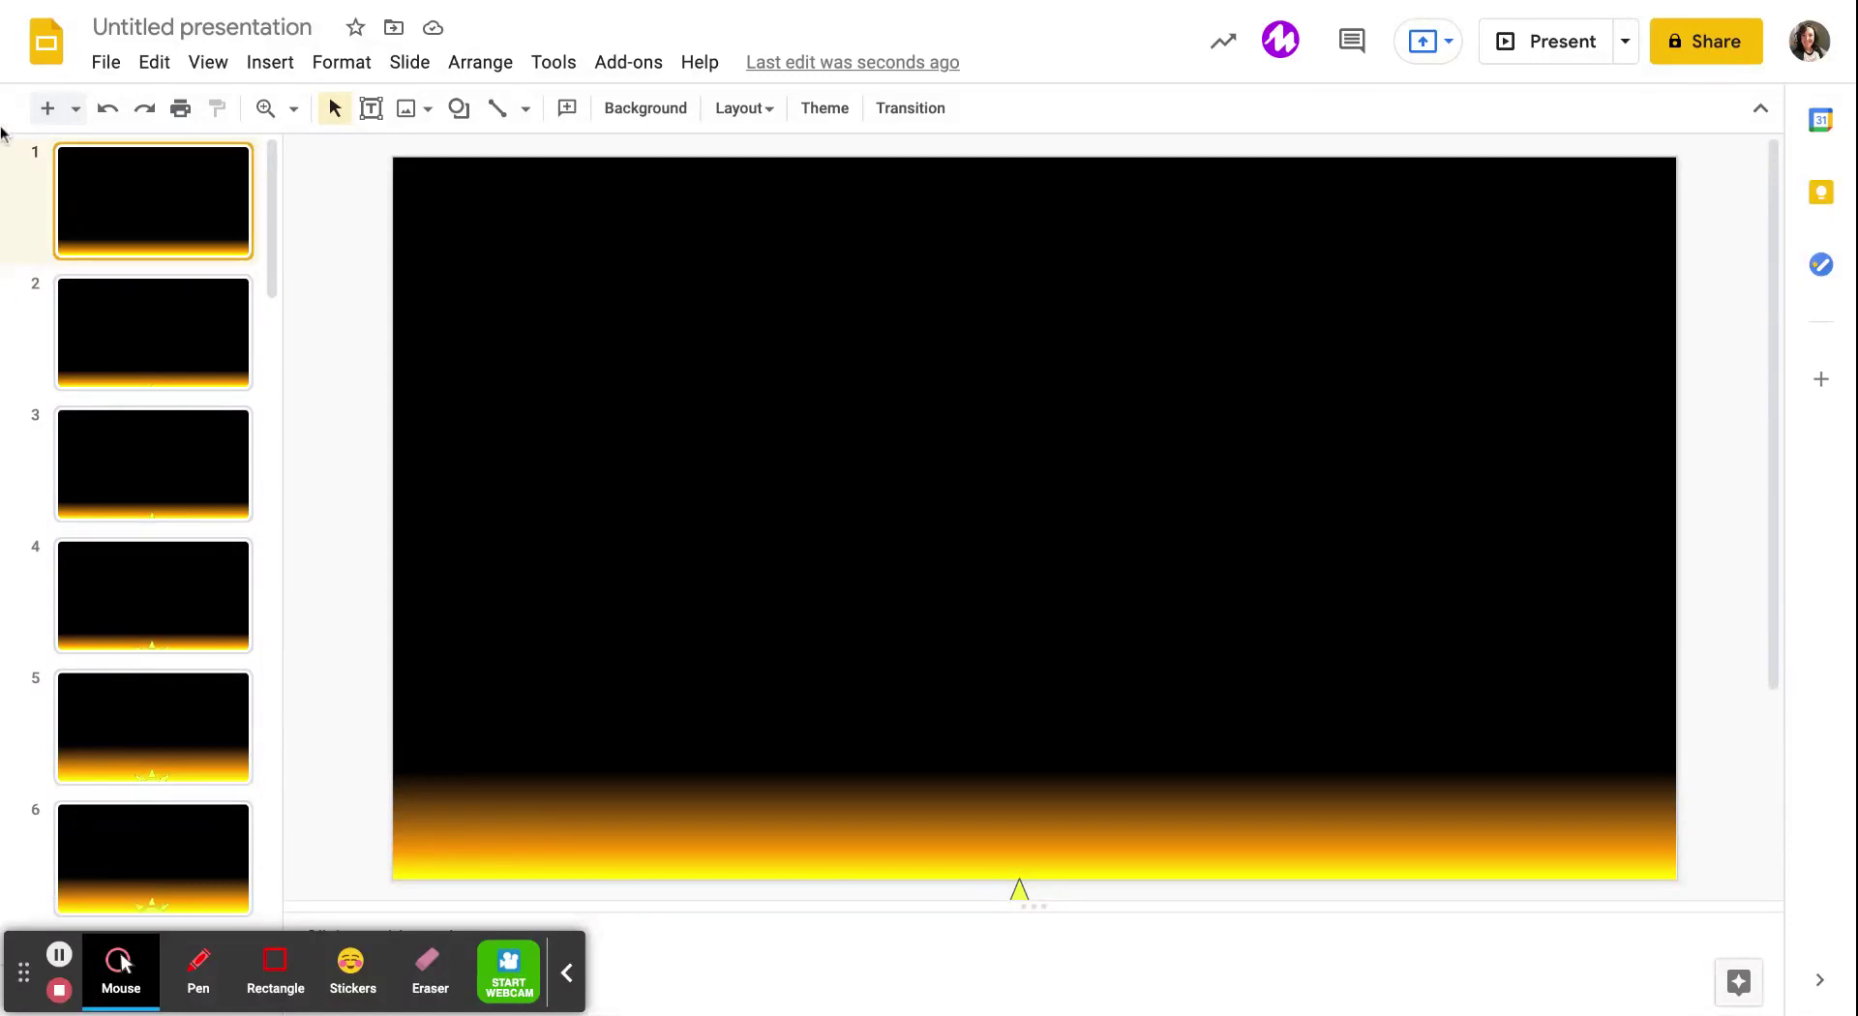
Step: Publish the deck to the web, auto-advancing every second and starting as soon as the player loads
left_click(110, 69)
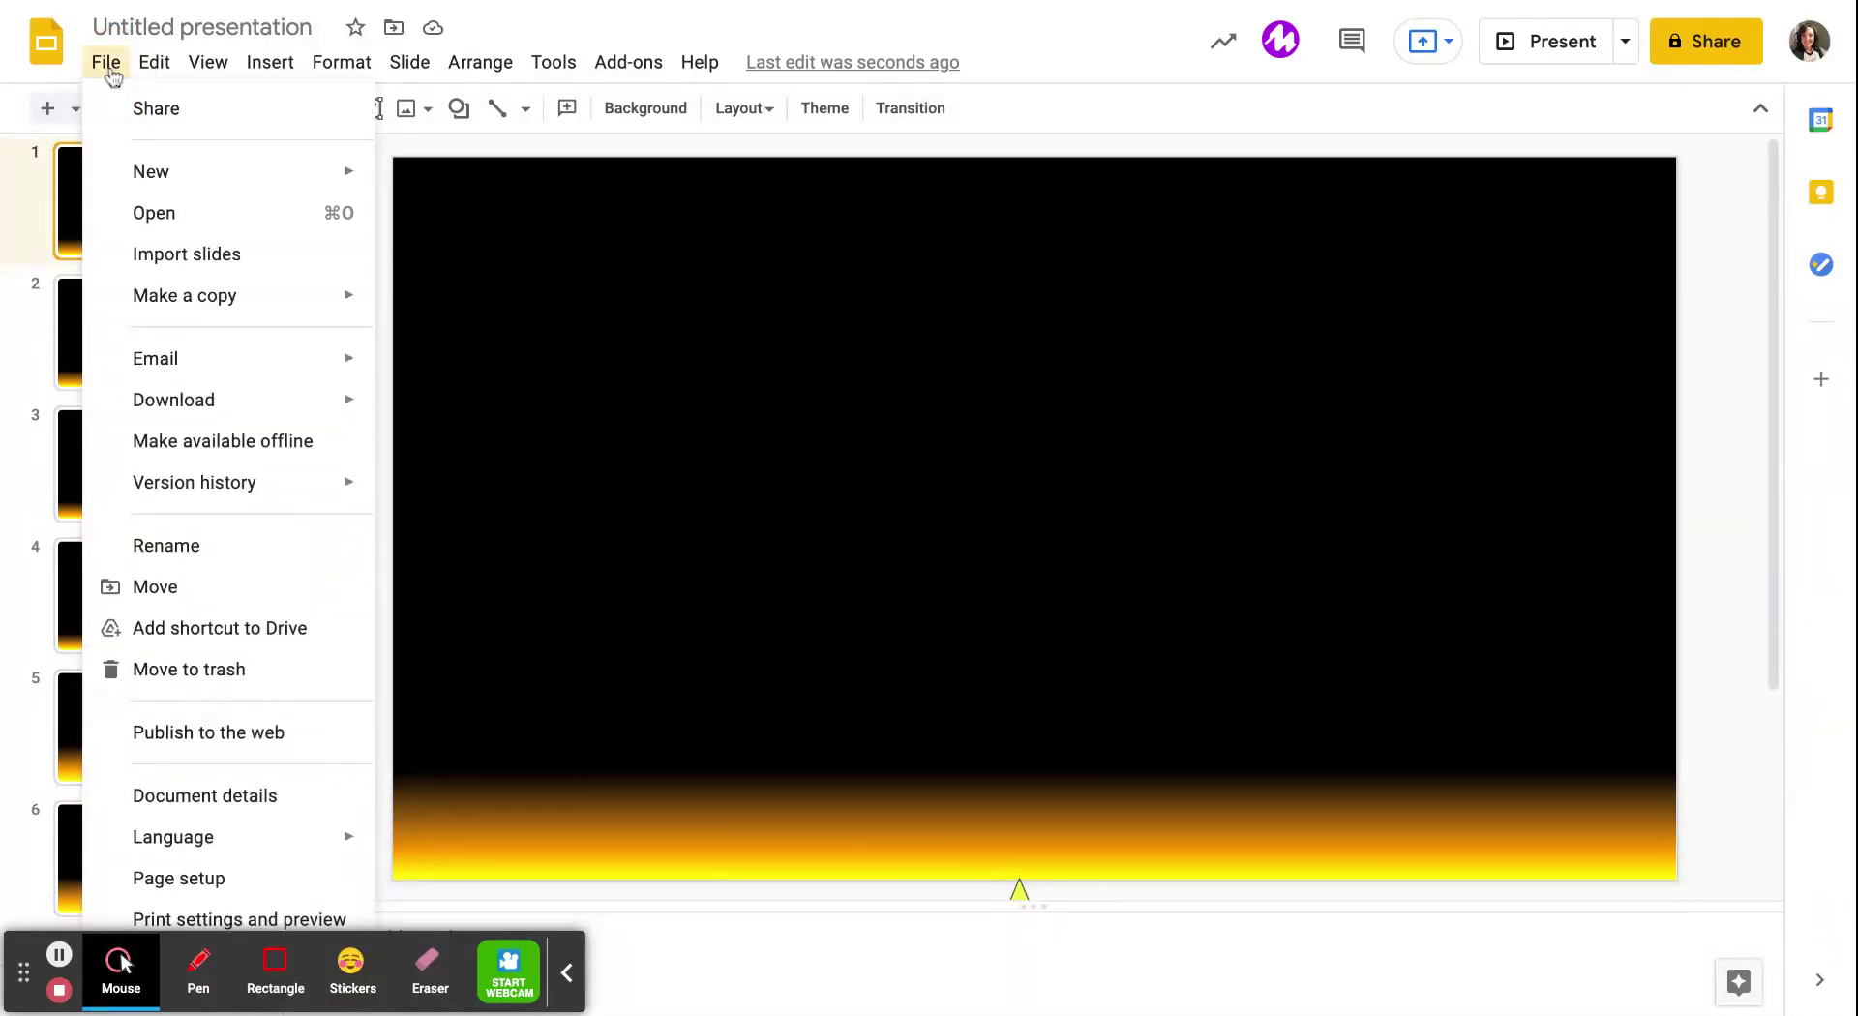
left_click(257, 732)
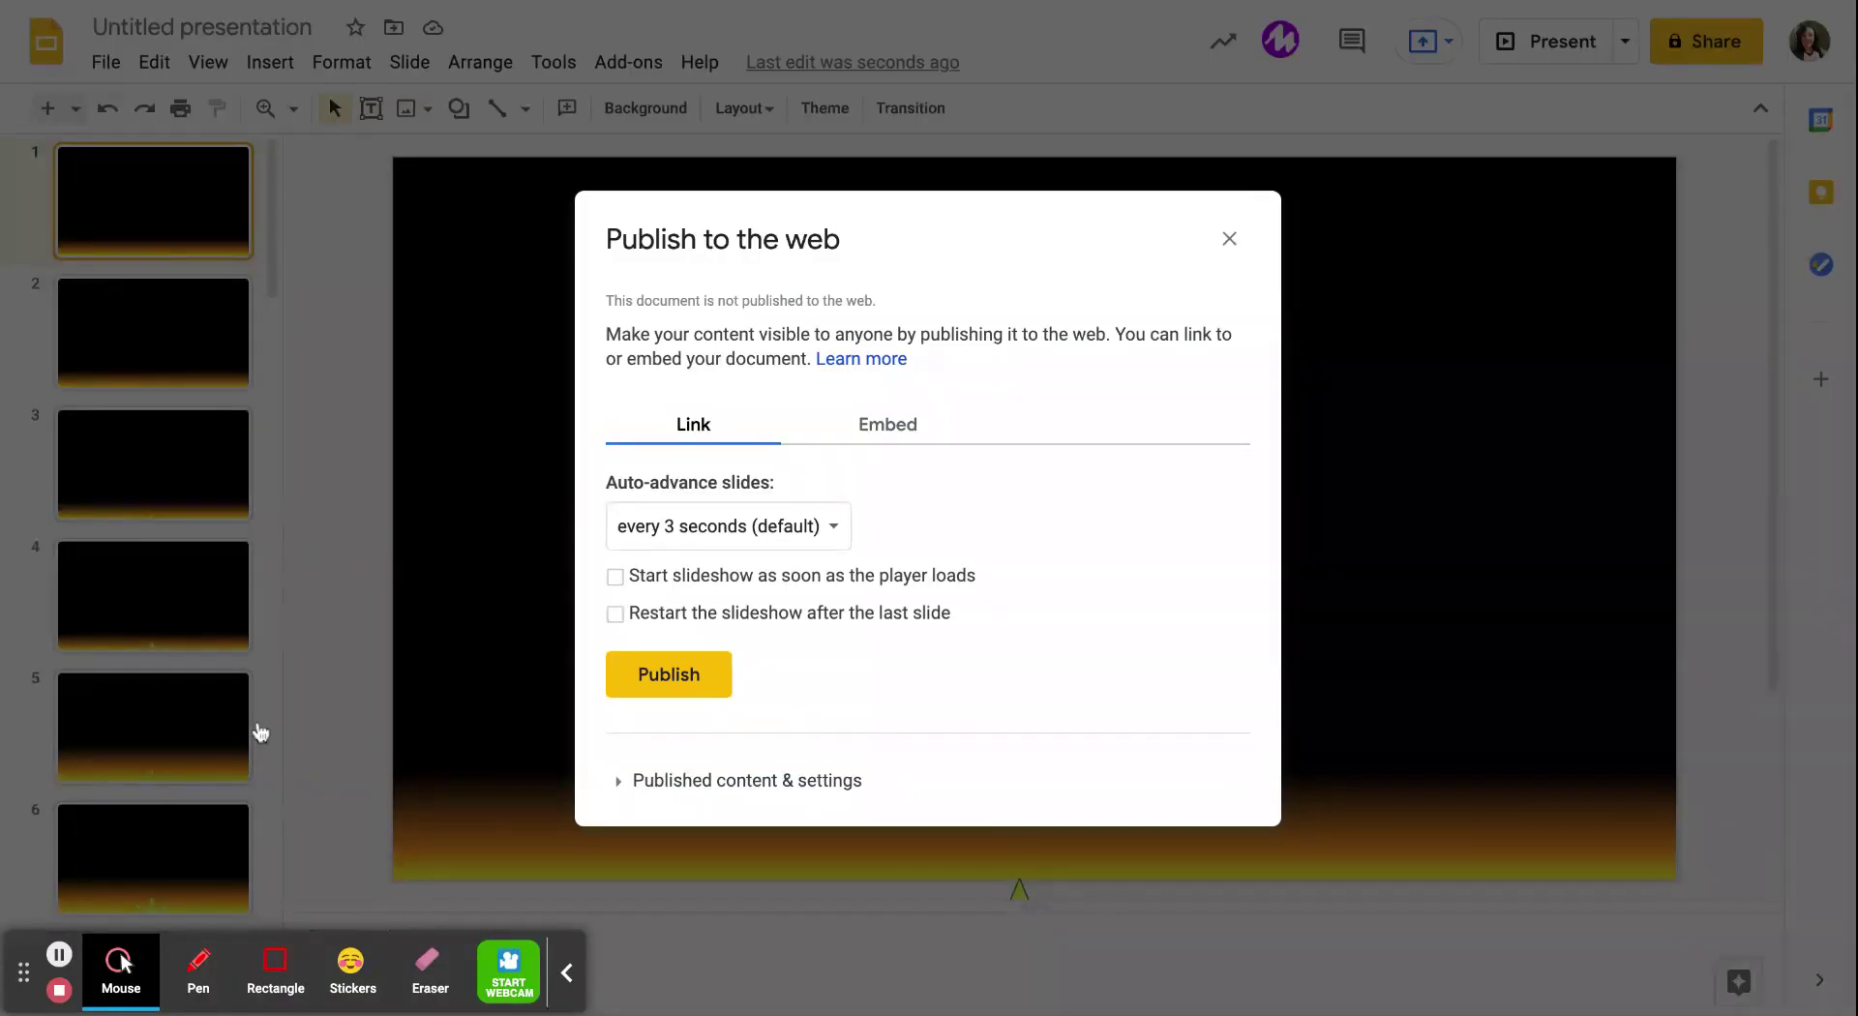
left_click(825, 539)
left_click(735, 447)
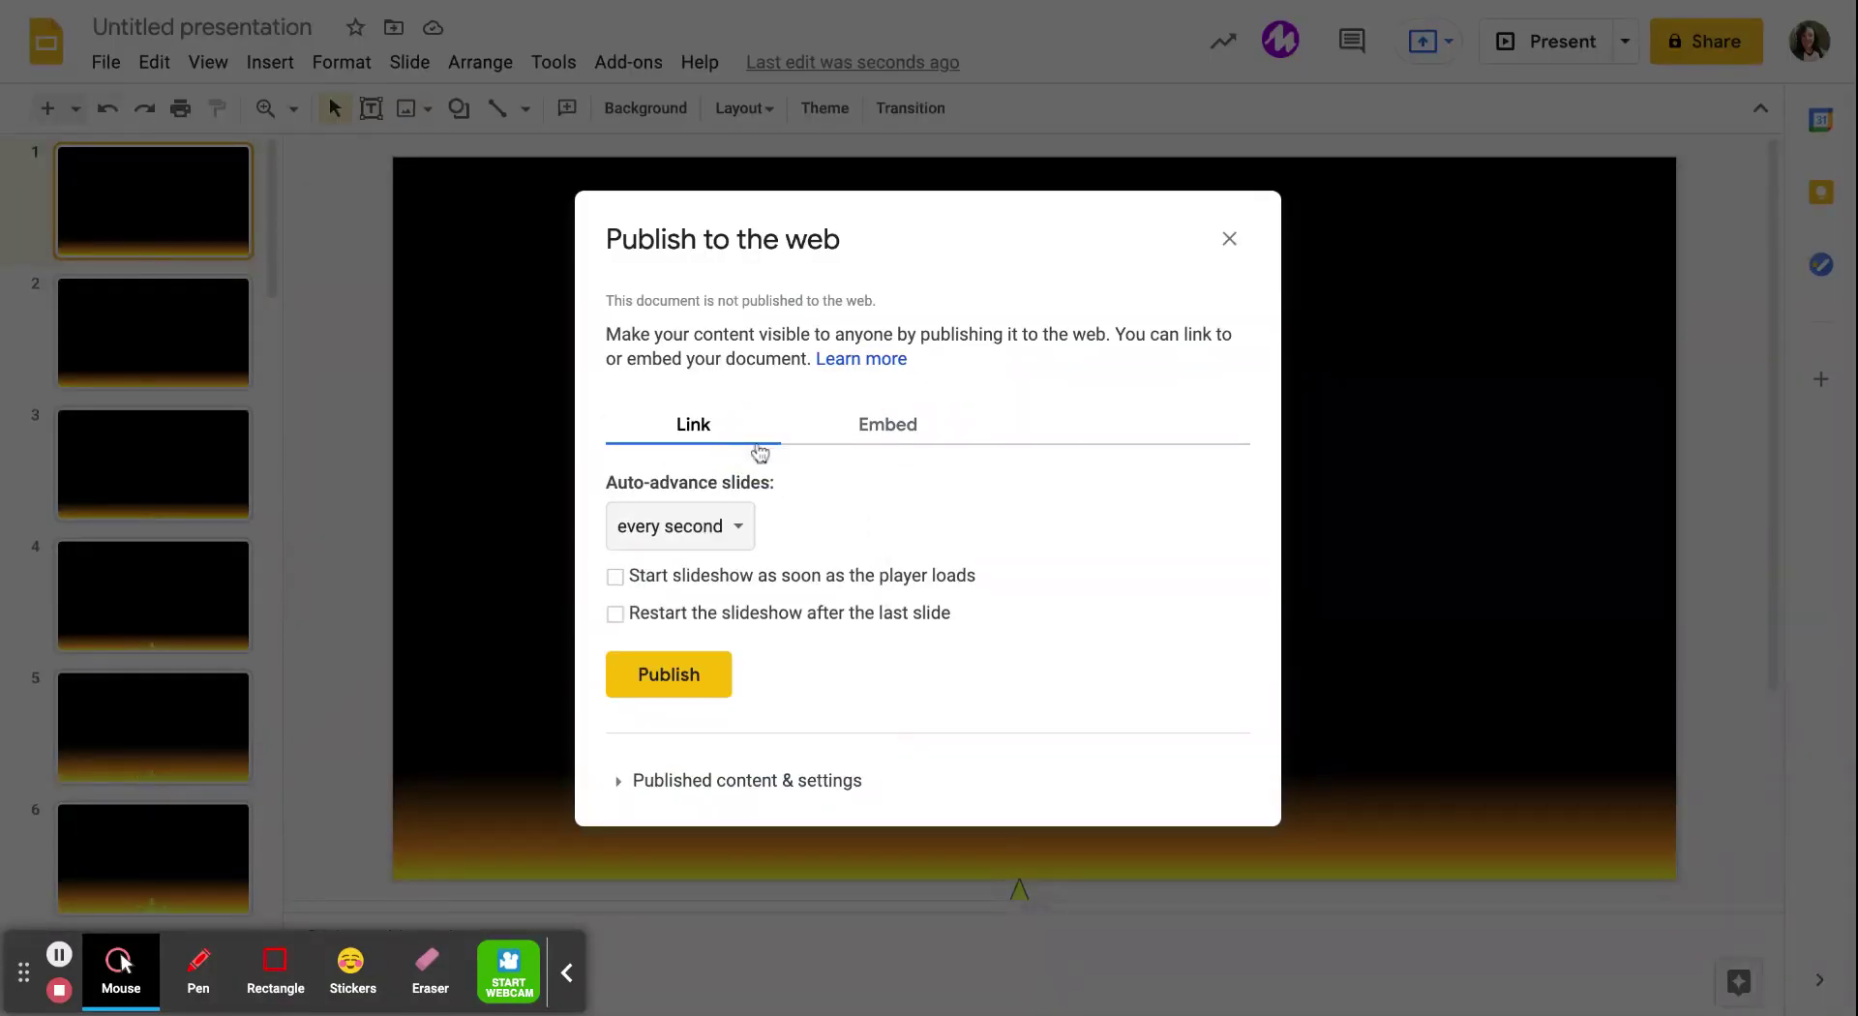
left_click(615, 579)
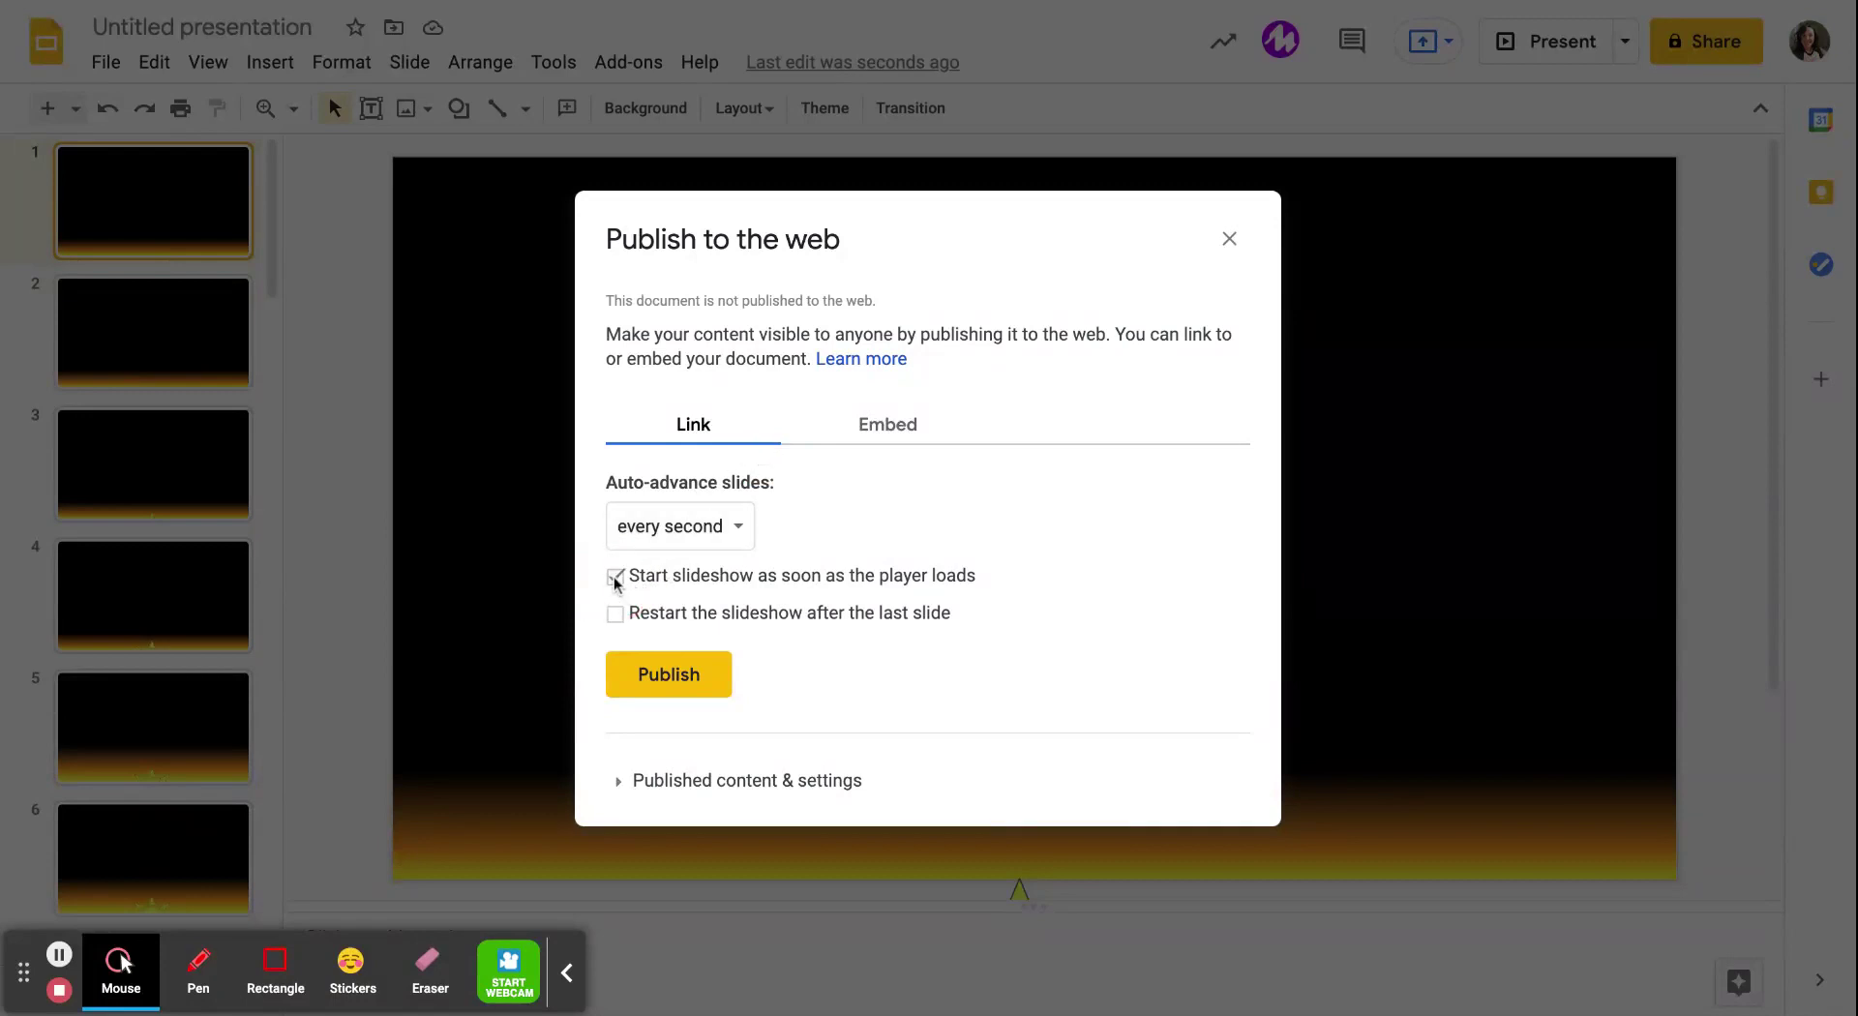
left_click(666, 688)
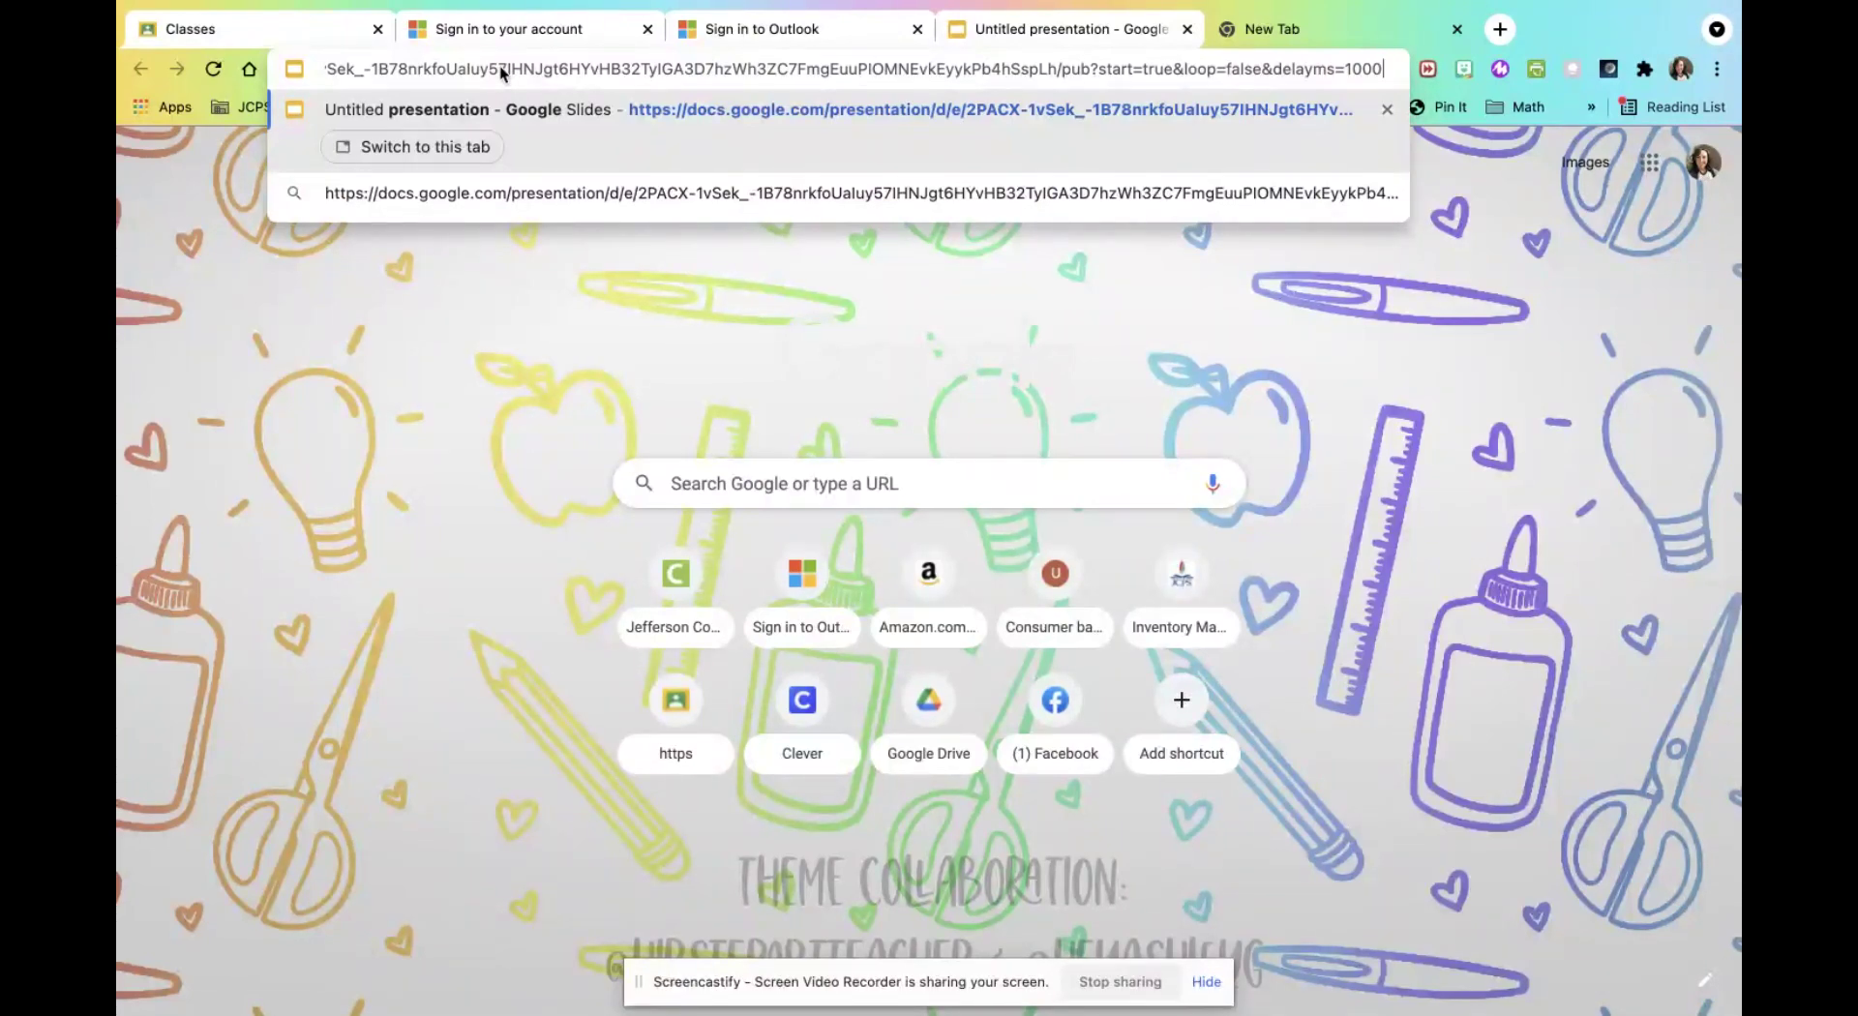
Step: Change the published link's delay from delayms=1000 to delayms=100
key("BackSpace")
key("BackSpace")
key("BackSpace")
key("BackSpace")
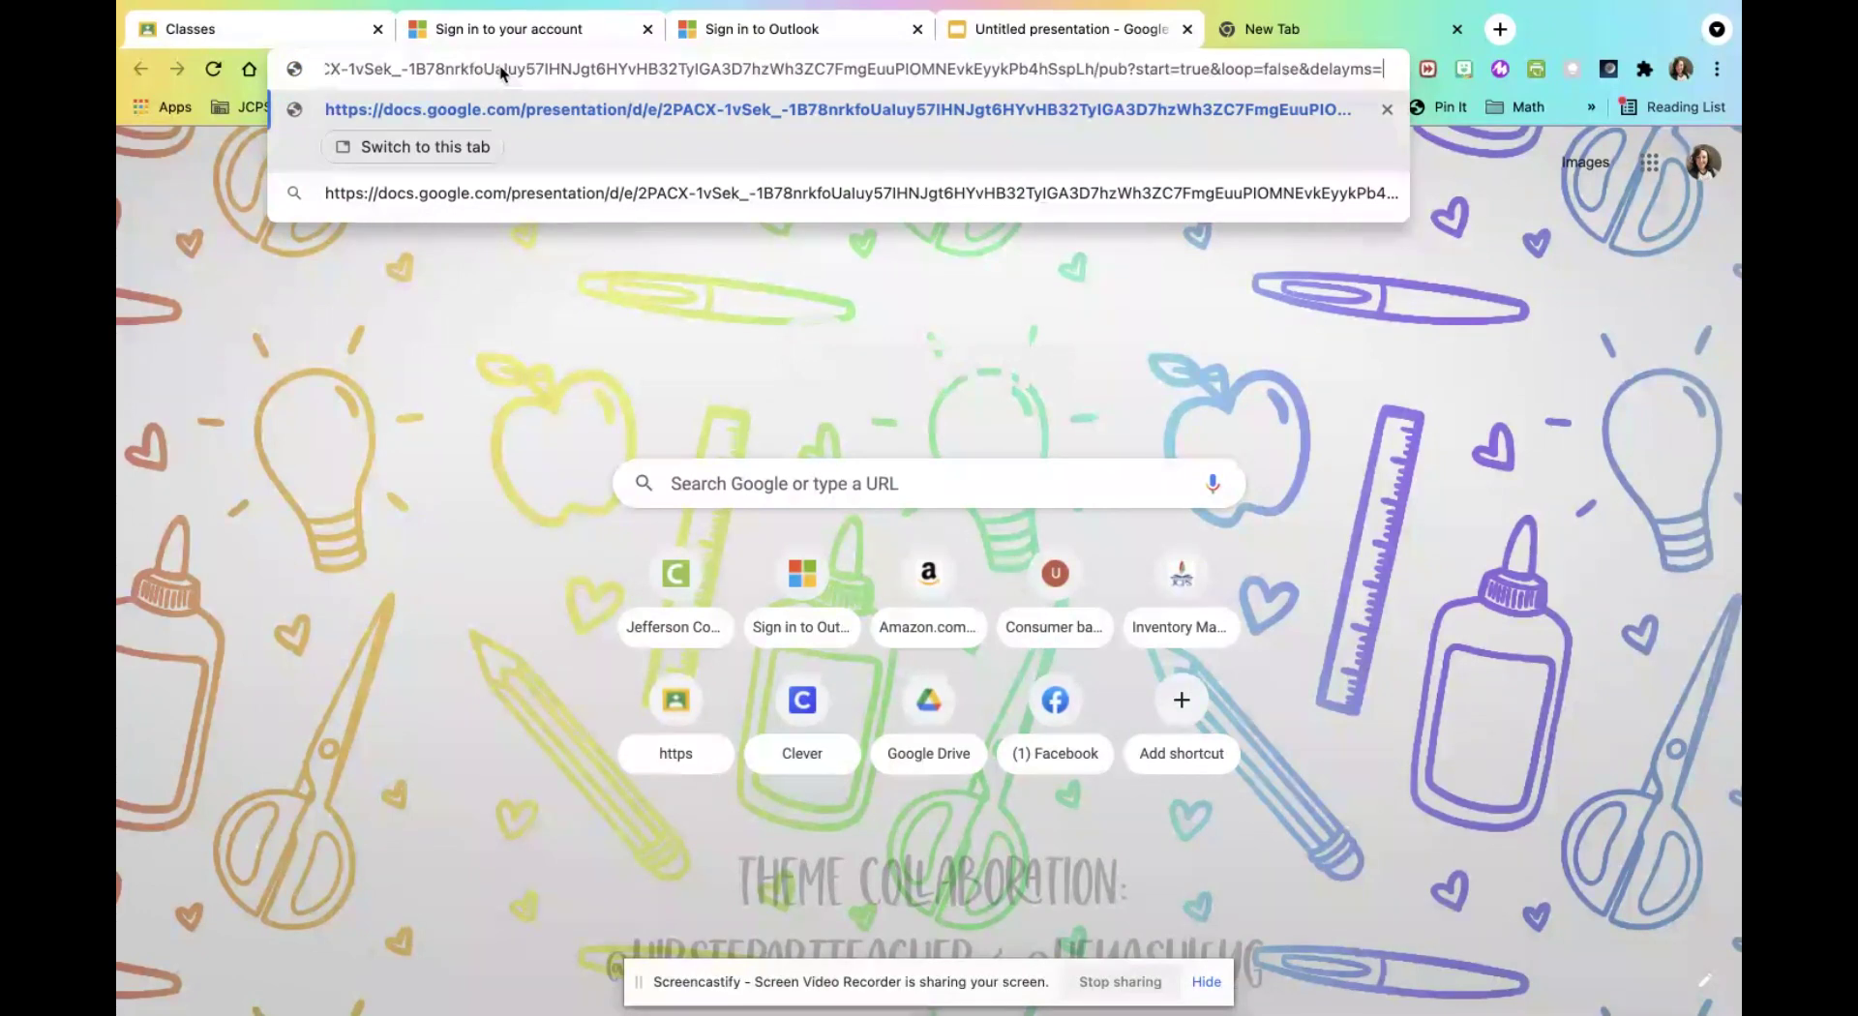
type("100")
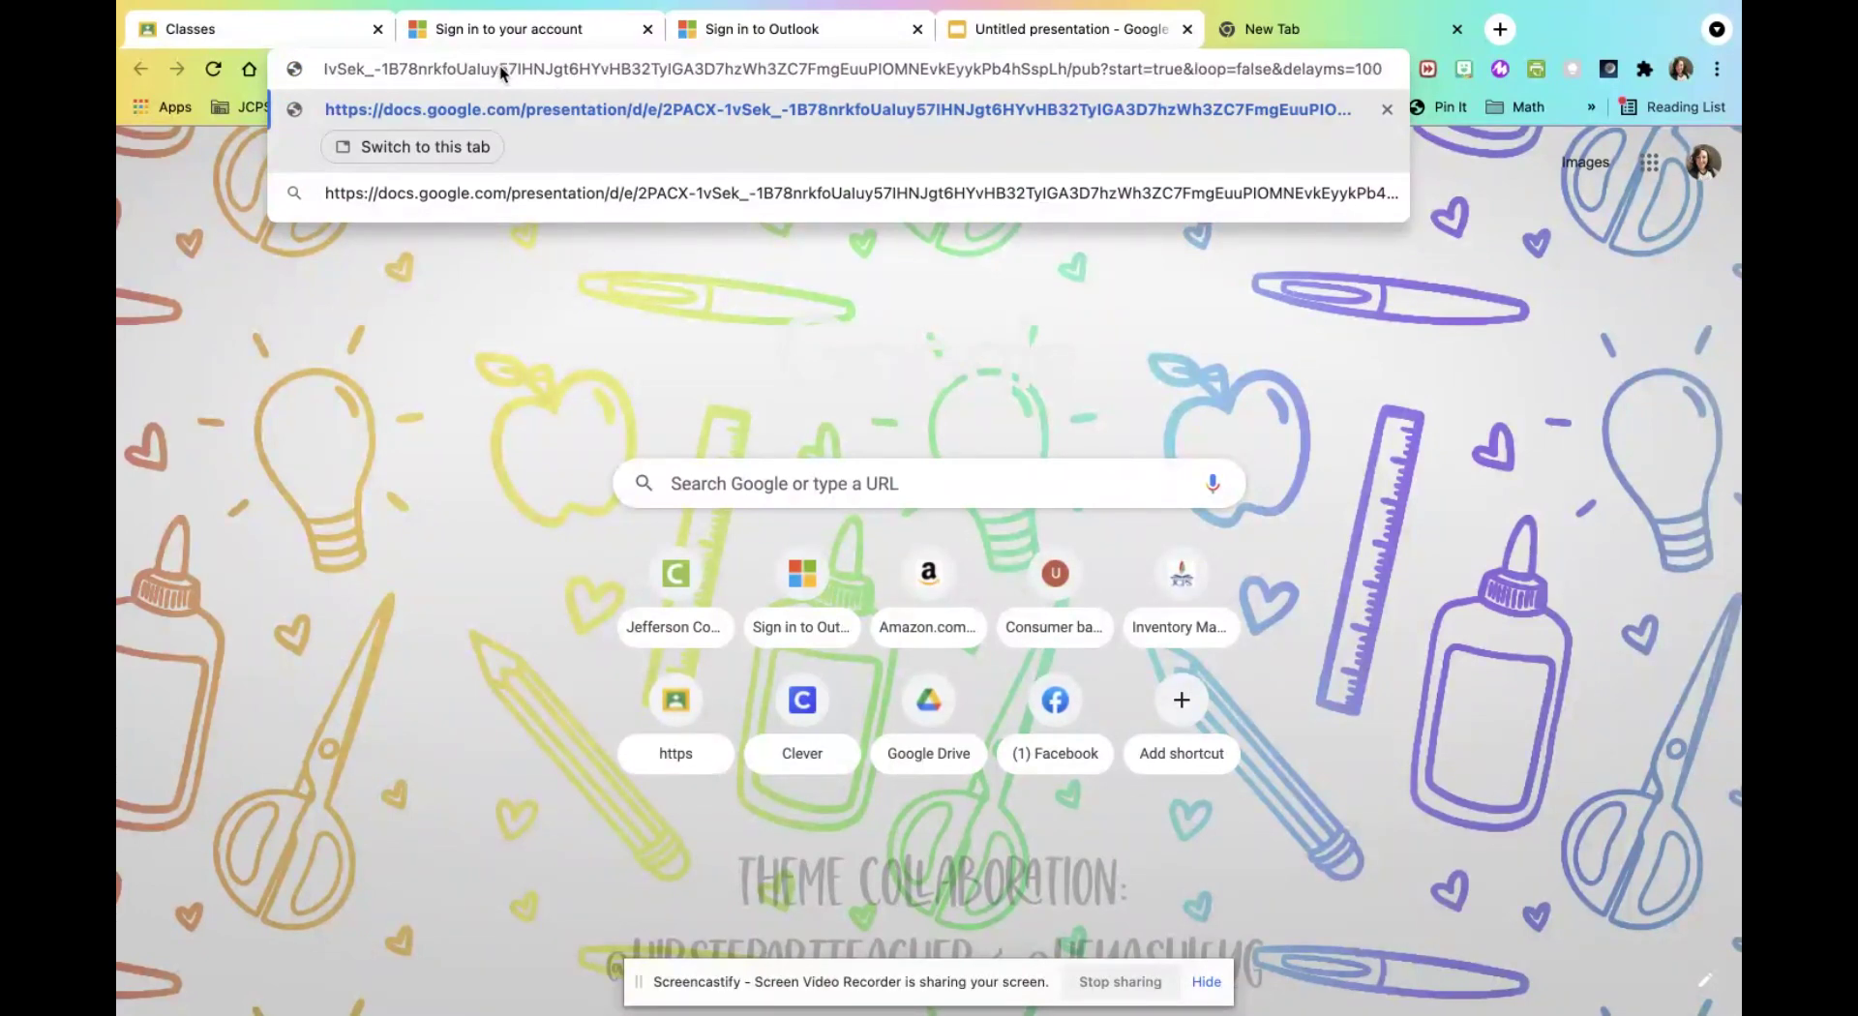